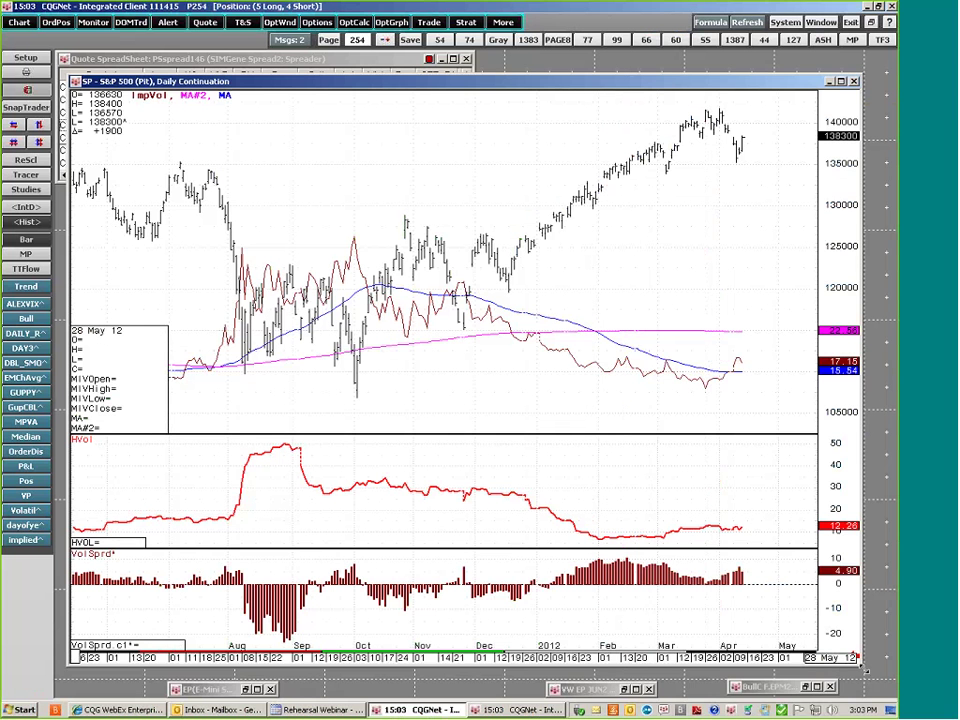
Drag the S&P 500 daily chart window's corner outward to make it larger.
{"action": "left_click_drag", "start_coordinate": [858, 658], "coordinate": [879, 688]}
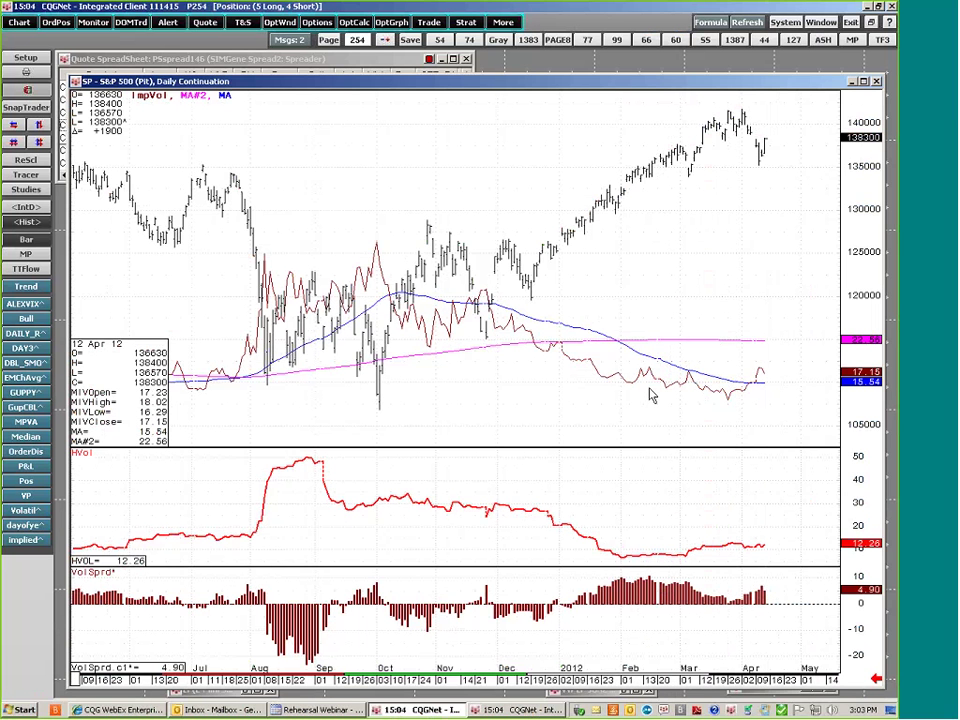
{"action": "mouse_move", "coordinate": [670, 390]}
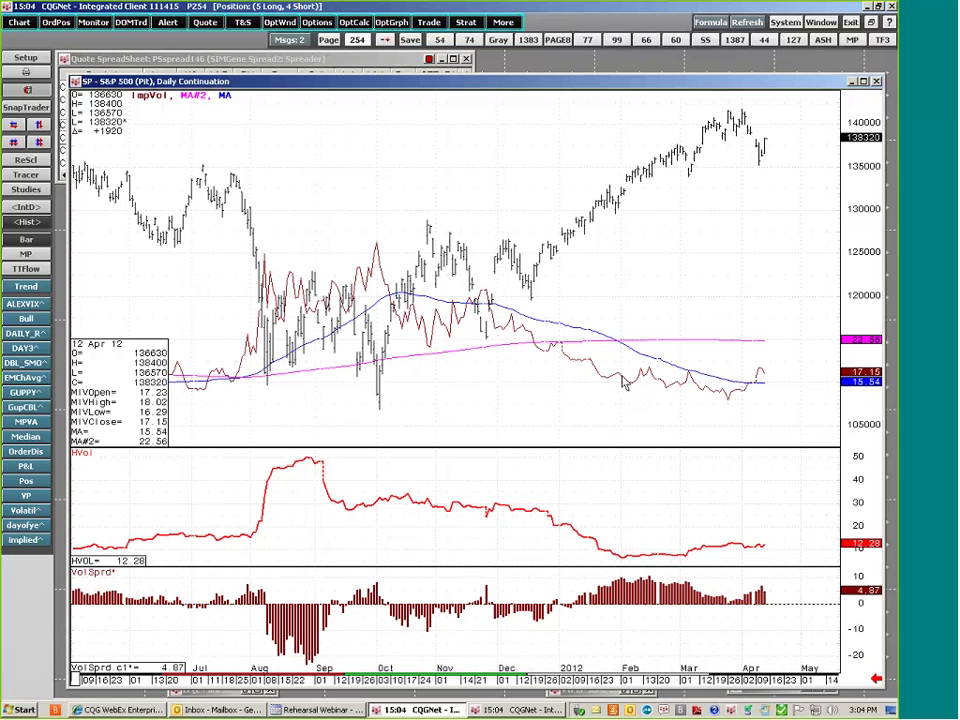
Open Modify ImpVol settings and page through the ImpVol study help before closing it.
{"action": "right_click", "coordinate": [617, 381]}
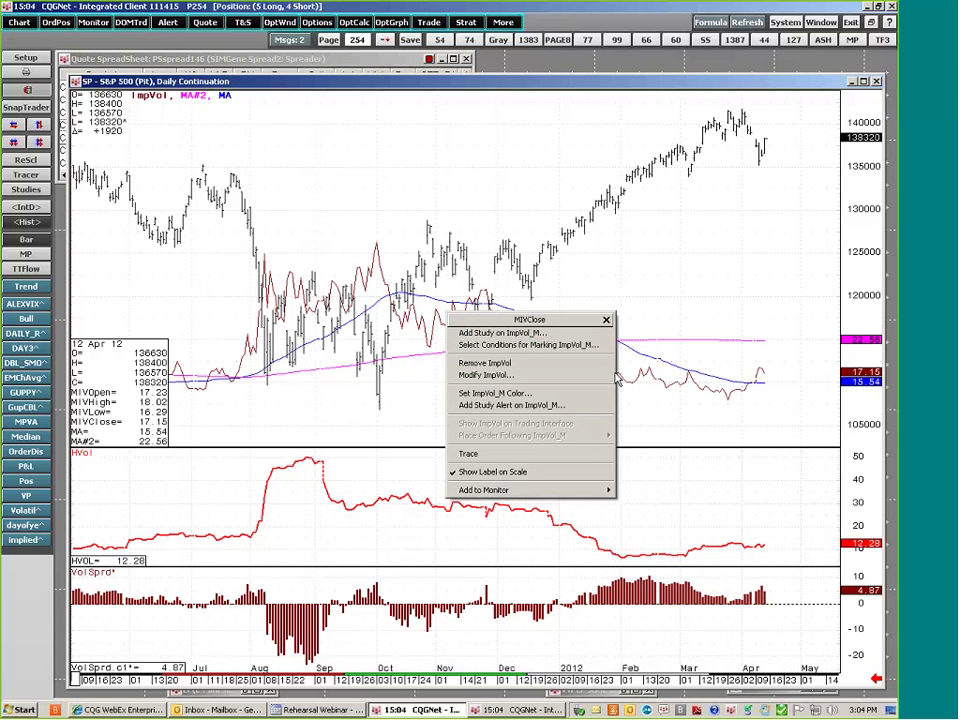
{"action": "left_click", "coordinate": [488, 375]}
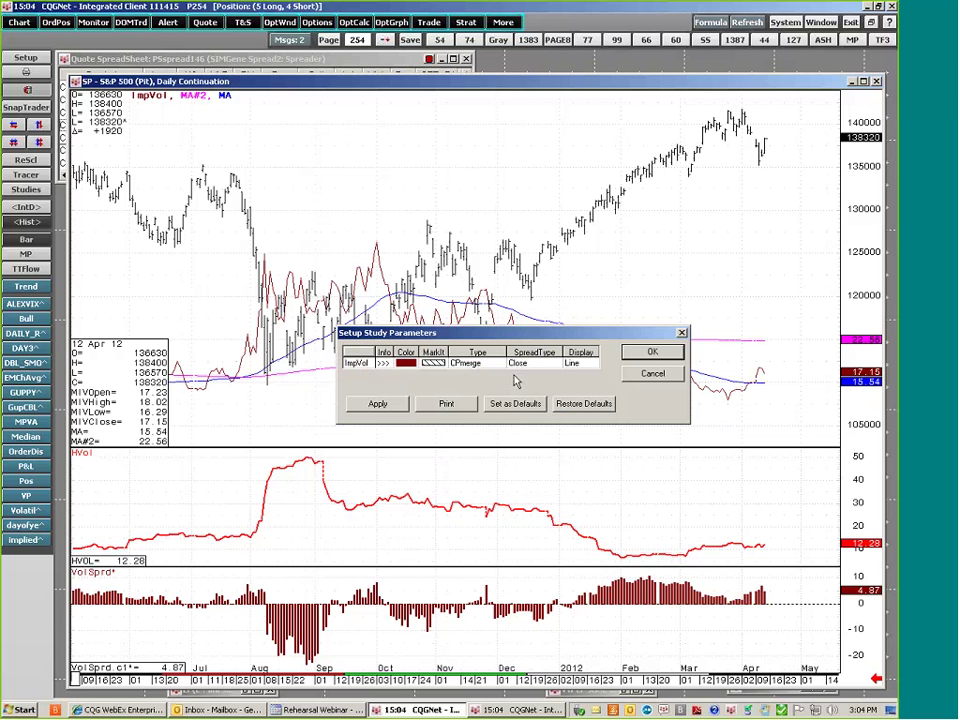
{"action": "left_click", "coordinate": [383, 364]}
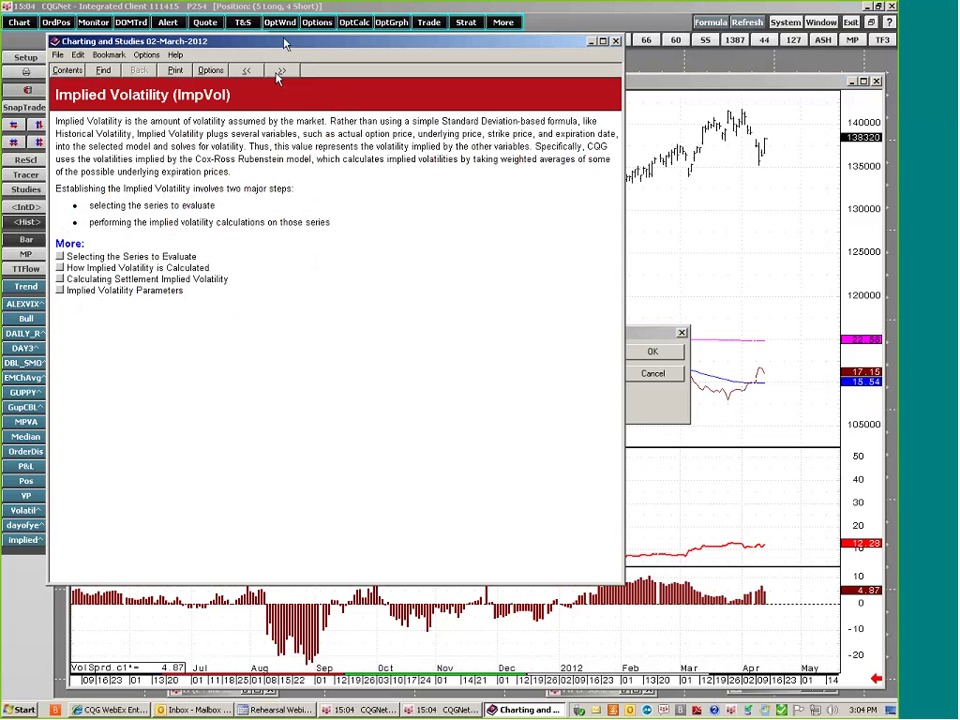
{"action": "left_click", "coordinate": [283, 70]}
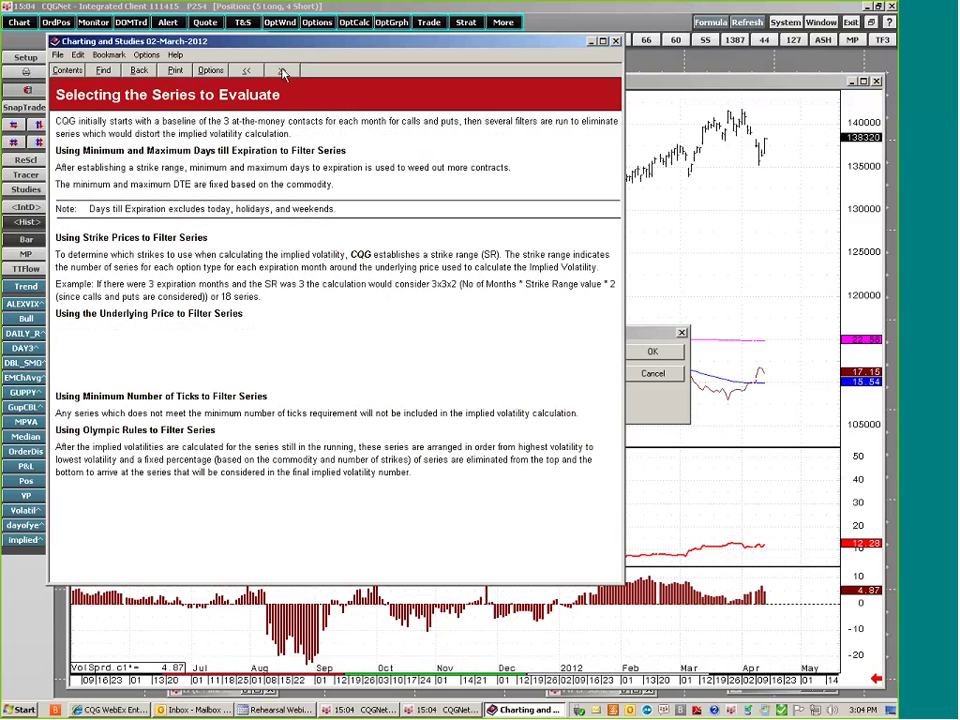
{"action": "left_click", "coordinate": [283, 70]}
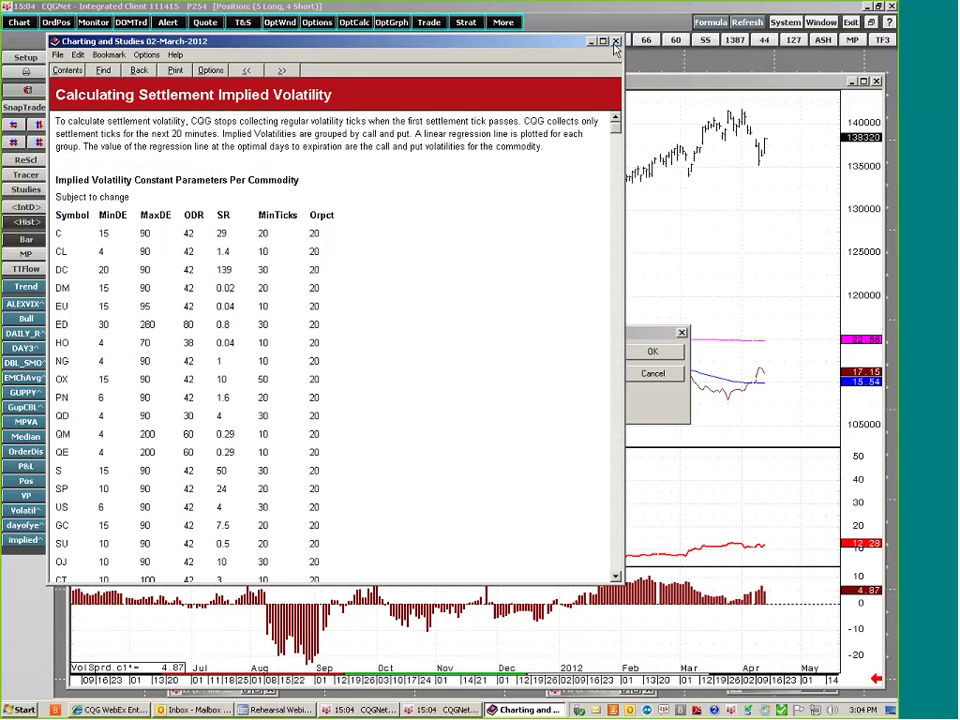
{"action": "key", "text": "alt+F4"}
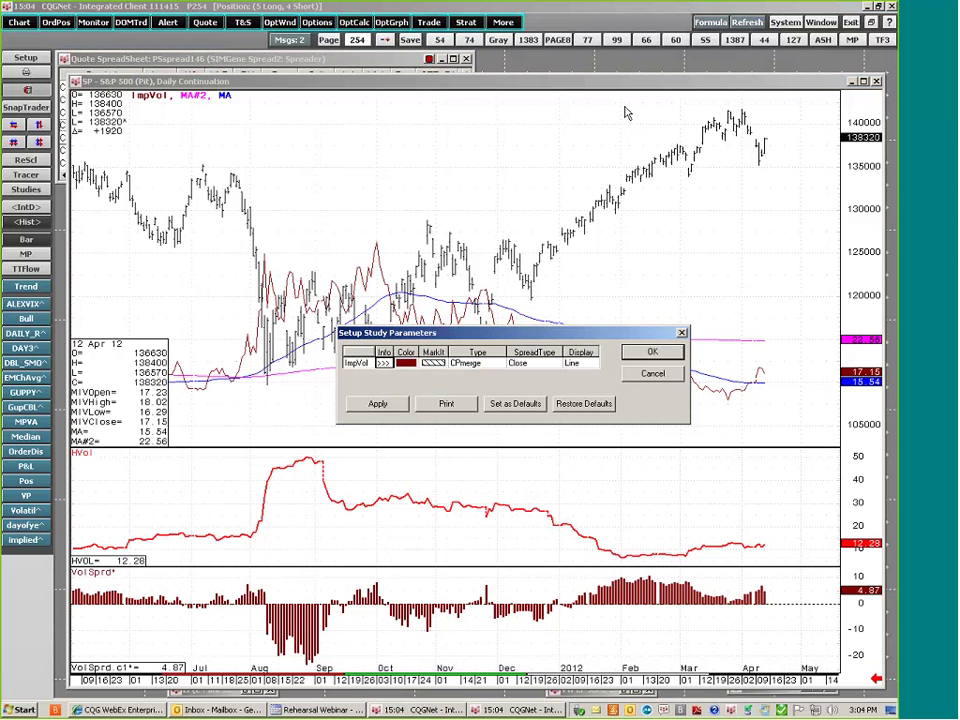
Confirm the ImpVol study parameters (Close type, Line display) and return to the S&P 500 chart.
{"action": "left_click", "coordinate": [645, 354]}
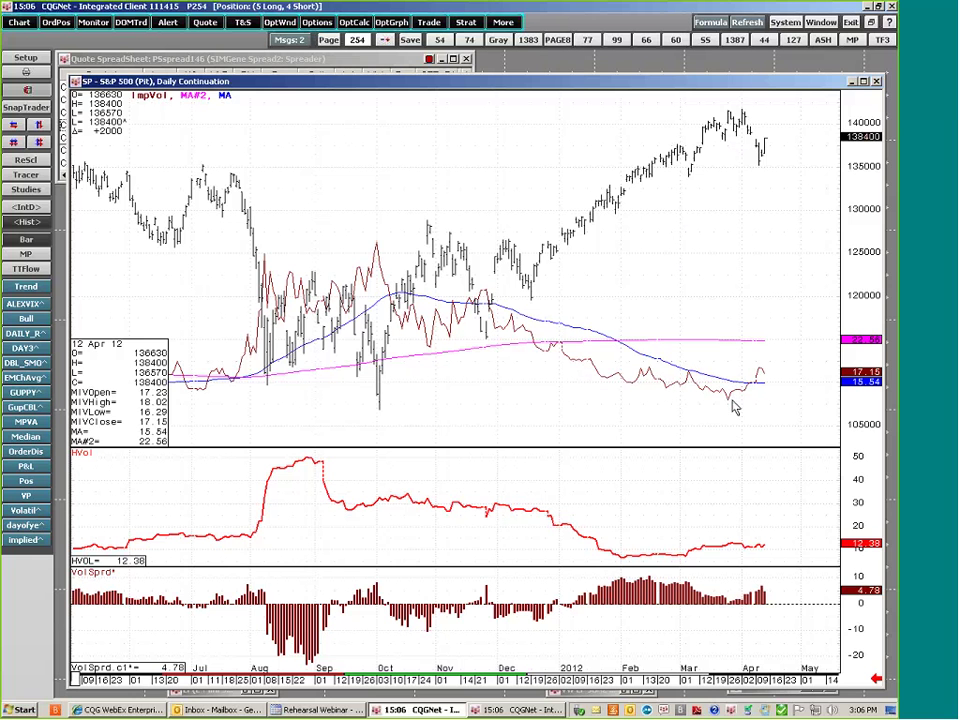
{"action": "mouse_move", "coordinate": [730, 403]}
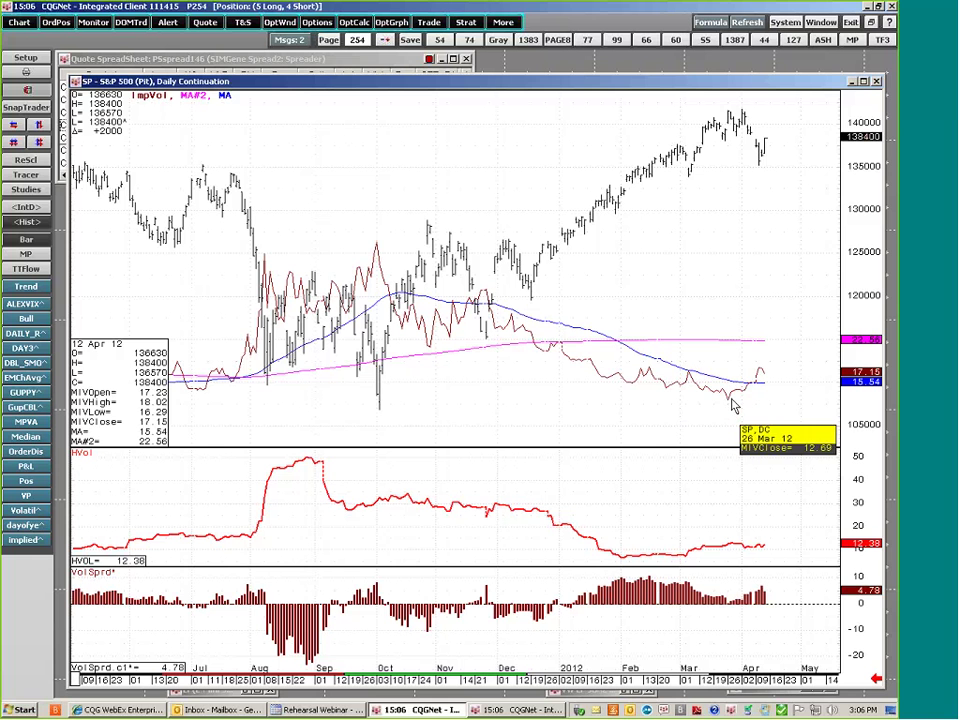
{"action": "mouse_move", "coordinate": [714, 383]}
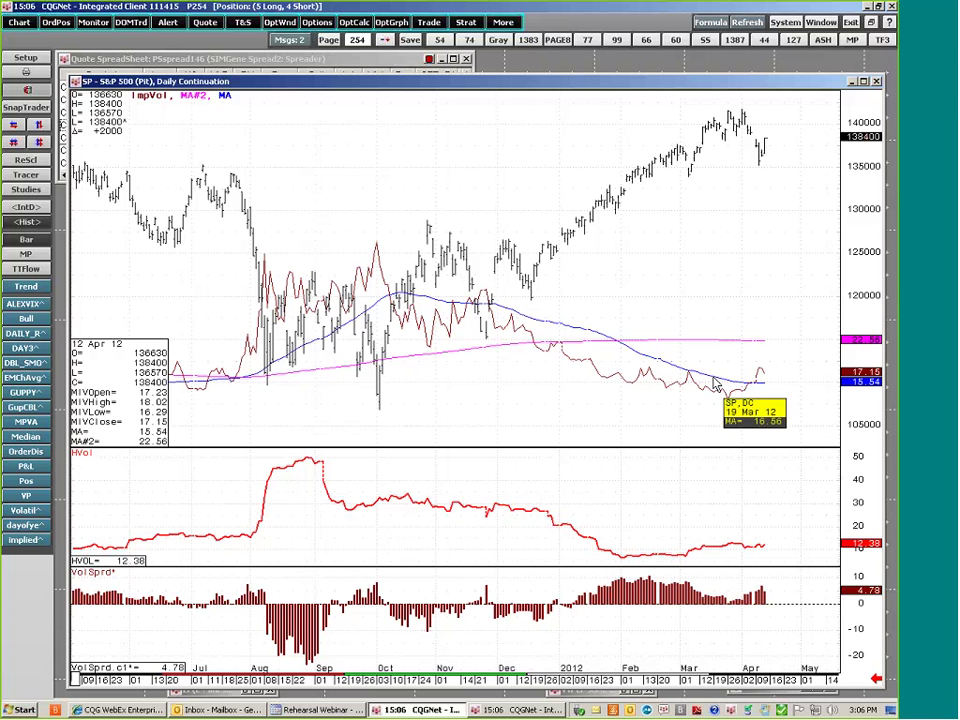
{"action": "mouse_move", "coordinate": [727, 347]}
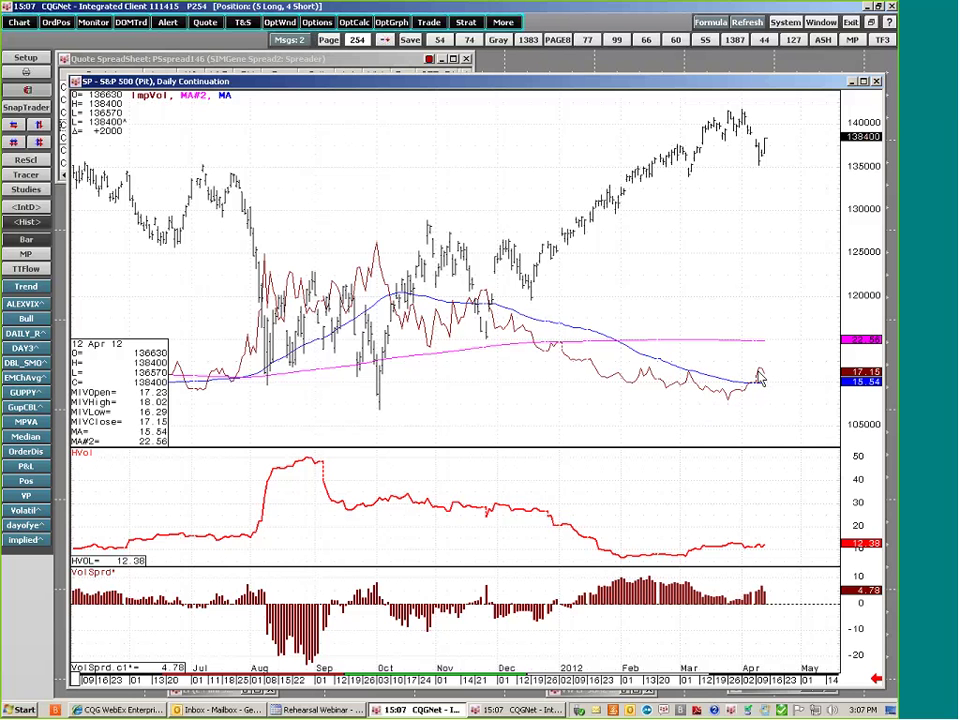
{"action": "mouse_move", "coordinate": [761, 380]}
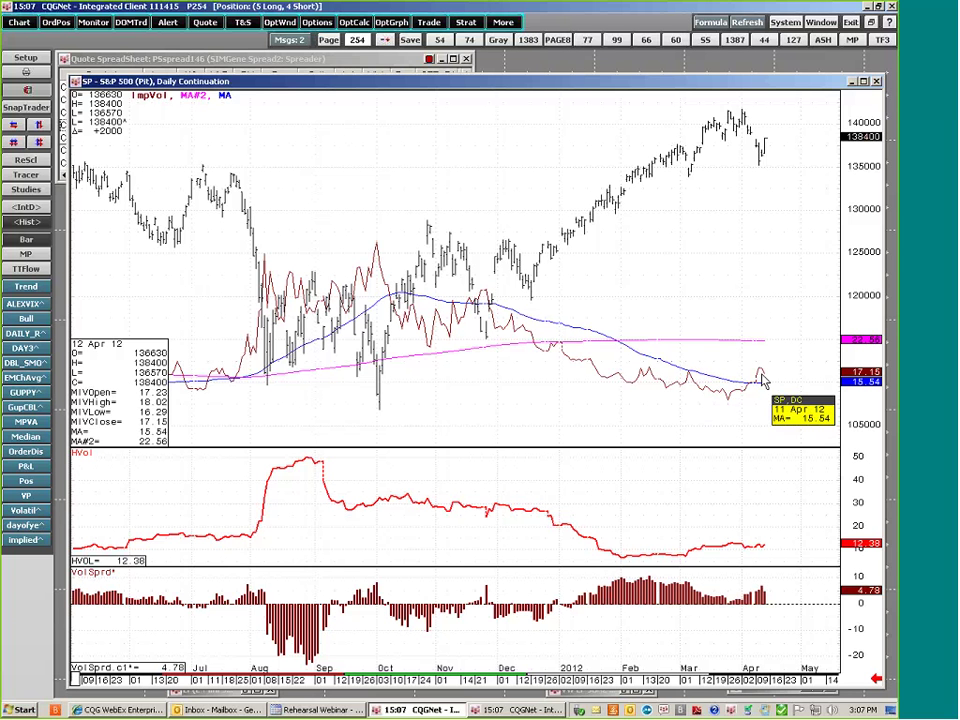
{"action": "mouse_move", "coordinate": [759, 346]}
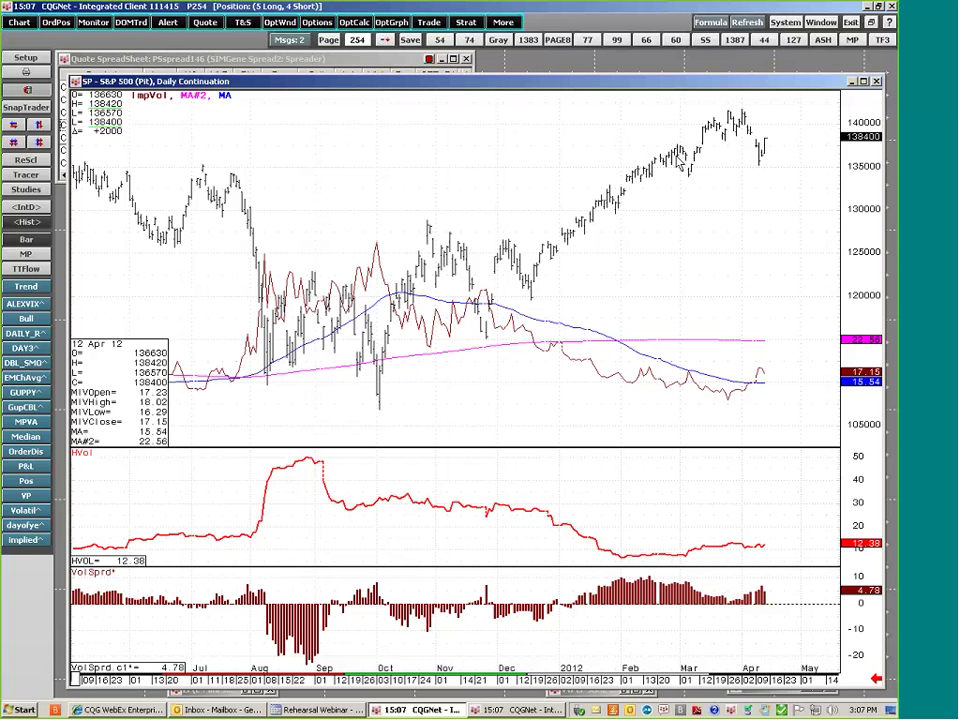
Draw horizontal lines on the S&P 500 chart at 133880 and 126850.
{"action": "mouse_move", "coordinate": [745, 121]}
{"action": "left_click", "coordinate": [715, 188]}
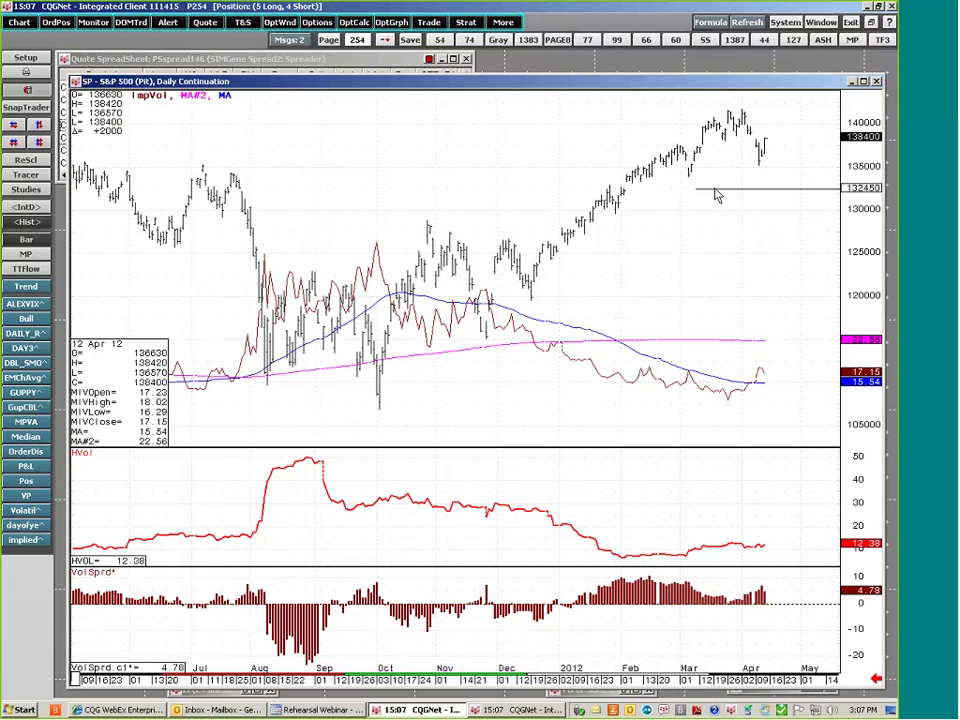
{"action": "left_click_drag", "start_coordinate": [715, 188], "coordinate": [688, 177]}
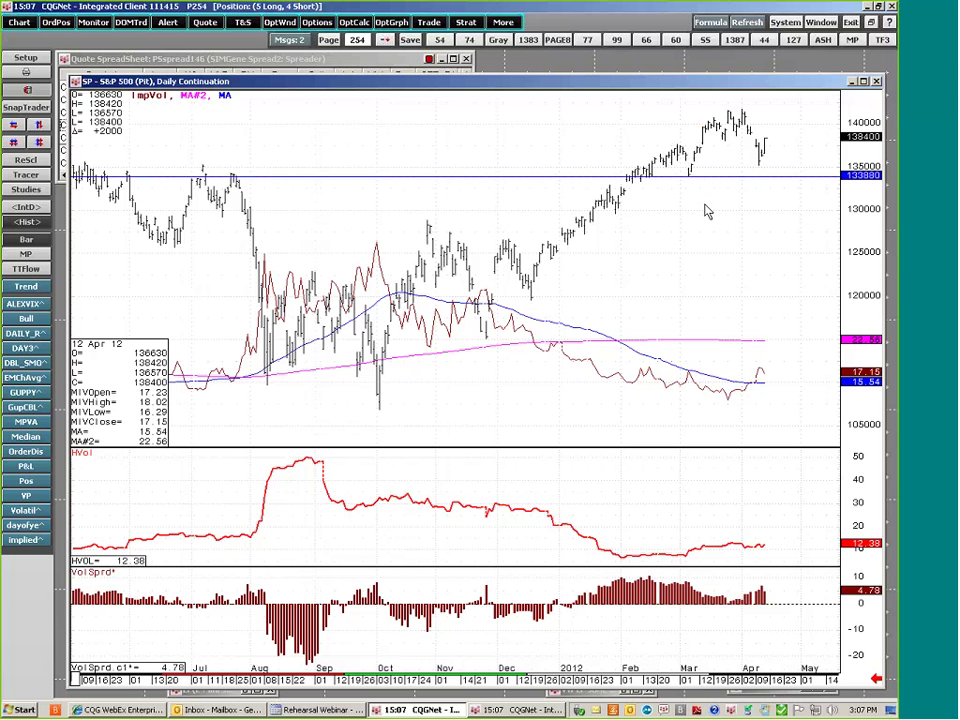
{"action": "mouse_move", "coordinate": [690, 185]}
{"action": "left_click", "coordinate": [506, 238]}
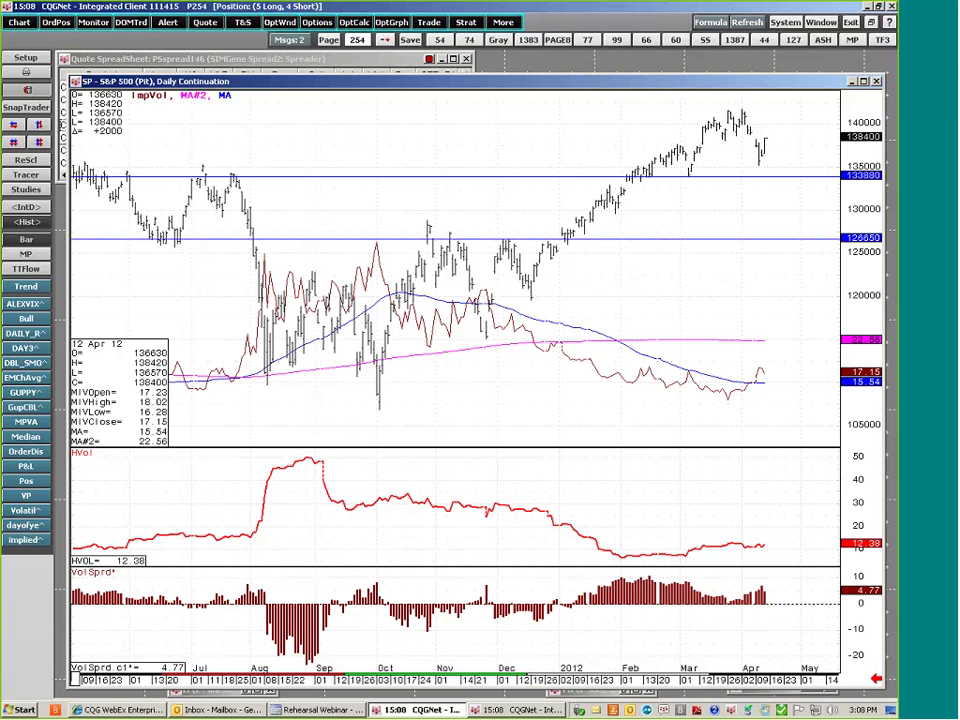
Minimize the chart, enlarge the E-Mini S&P 500 options grid window, and turn on TheoV.
{"action": "left_click", "coordinate": [851, 86]}
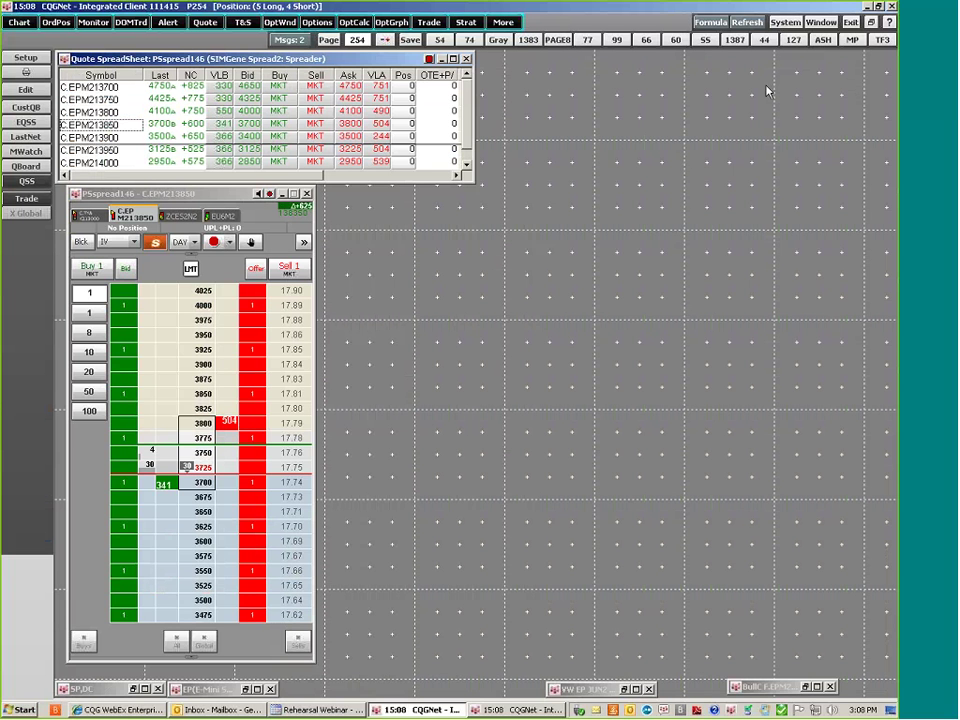
{"action": "left_click", "coordinate": [257, 690]}
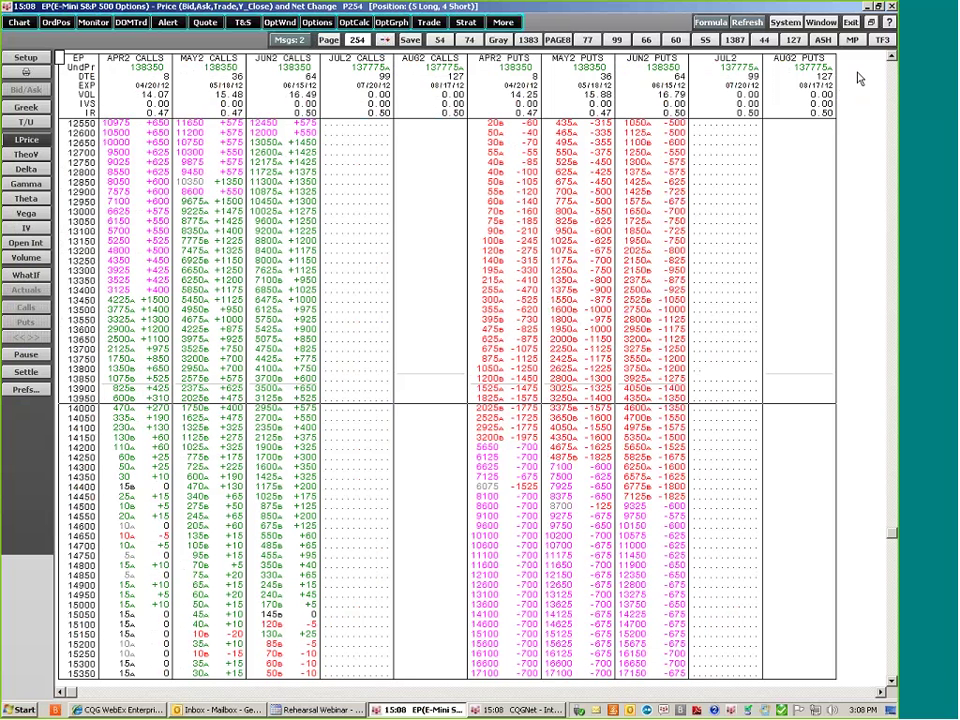
{"action": "left_click", "coordinate": [872, 22]}
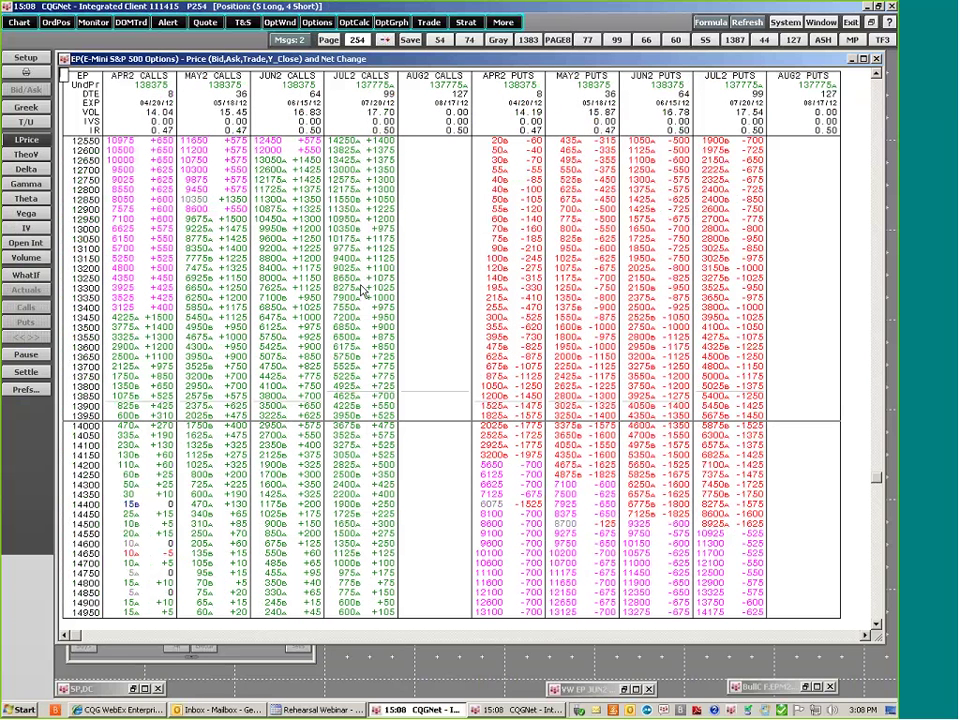
{"action": "mouse_move", "coordinate": [545, 639]}
{"action": "left_mouse_down"}
{"action": "mouse_move", "coordinate": [545, 695]}
{"action": "mouse_move", "coordinate": [545, 662]}
{"action": "left_mouse_up"}
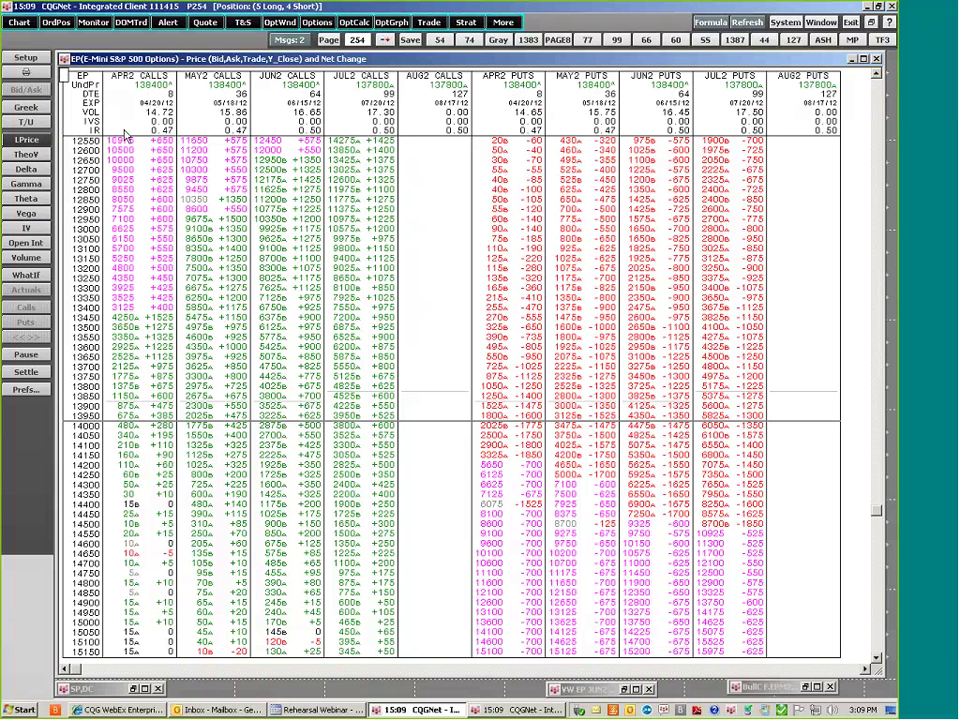
{"action": "left_click", "coordinate": [30, 156]}
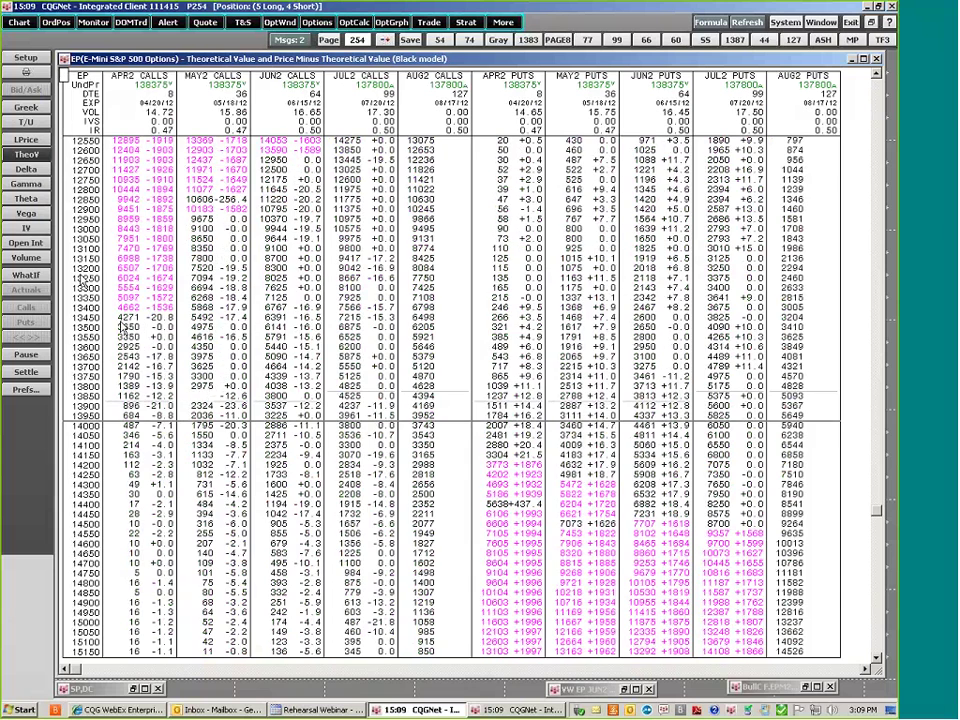
View Delta, Gamma, Theta, Vega and IV in turn, then the JUN2 calls T/U table.
{"action": "left_click", "coordinate": [16, 173]}
{"action": "left_click", "coordinate": [15, 172]}
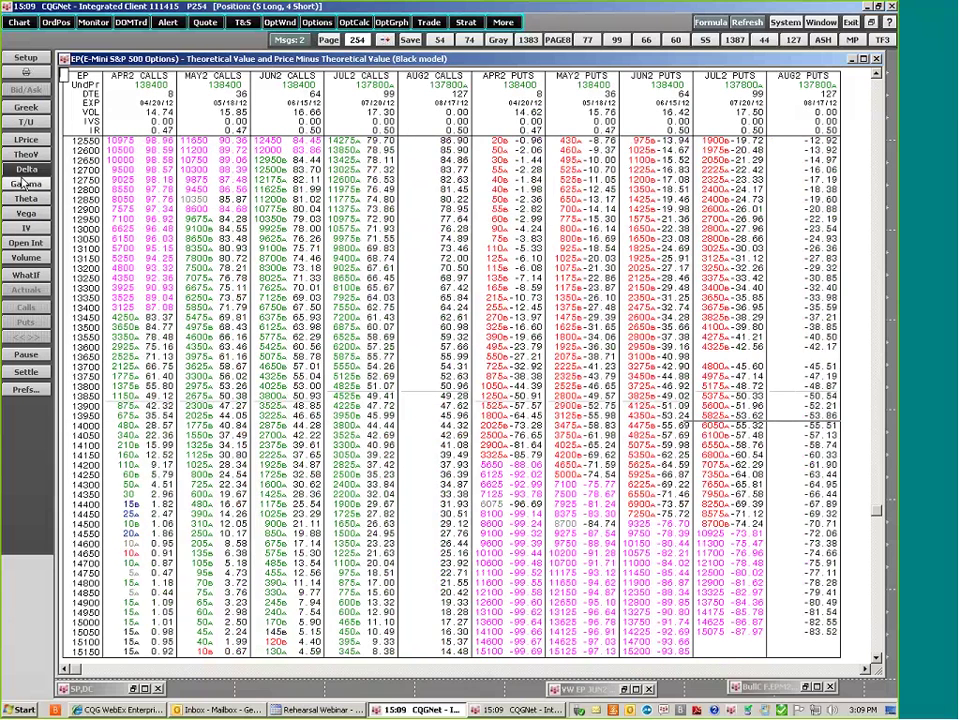
{"action": "left_click", "coordinate": [26, 185]}
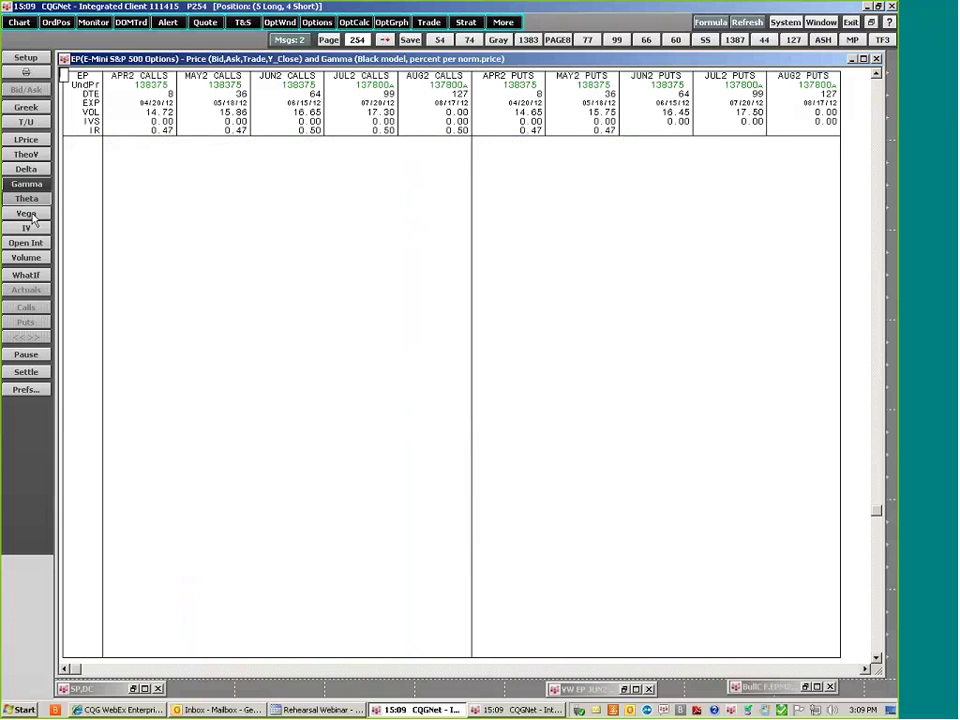
{"action": "left_click", "coordinate": [26, 199]}
{"action": "left_click", "coordinate": [26, 213]}
{"action": "left_click", "coordinate": [29, 229]}
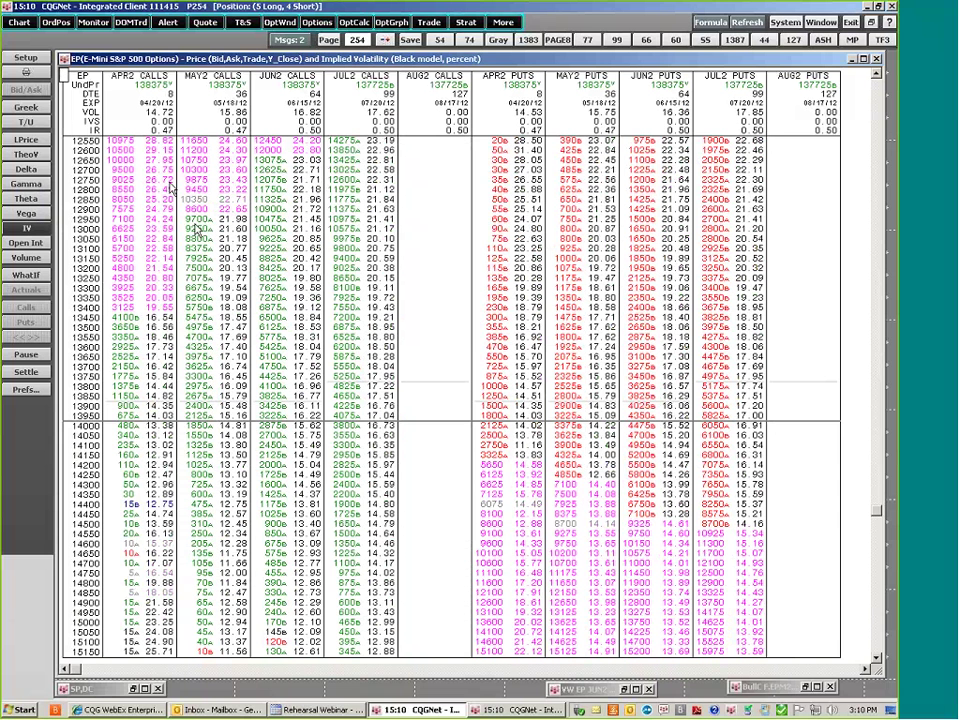
{"action": "left_click", "coordinate": [26, 122]}
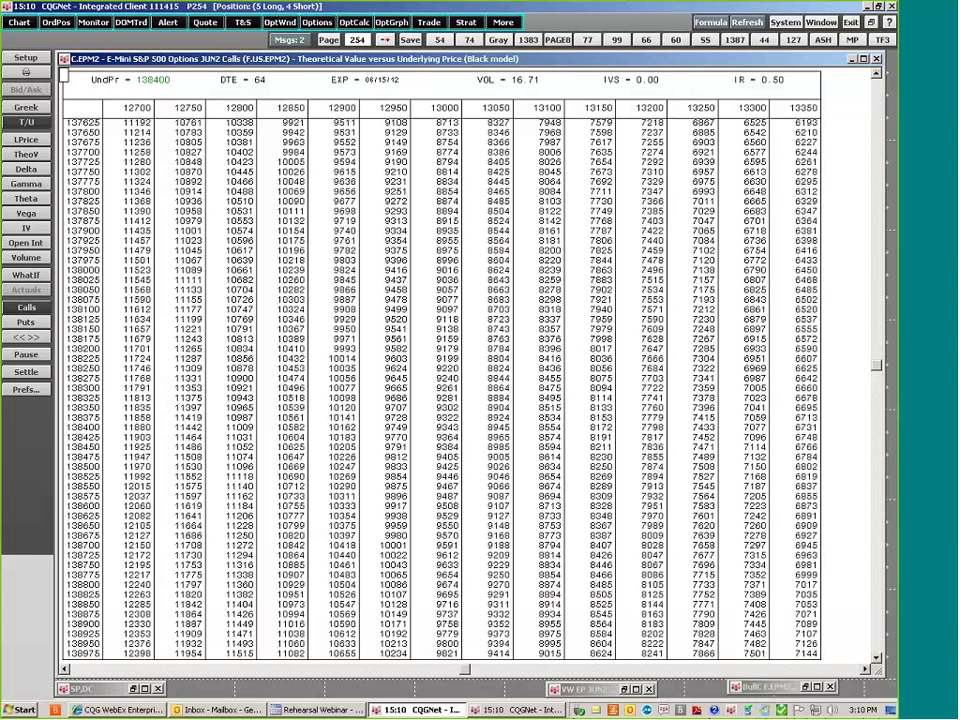
Scroll the JUN2 calls theoretical value grid to higher strikes and switch it to Greek values.
{"action": "left_click", "coordinate": [866, 669]}
{"action": "left_click", "coordinate": [866, 669]}
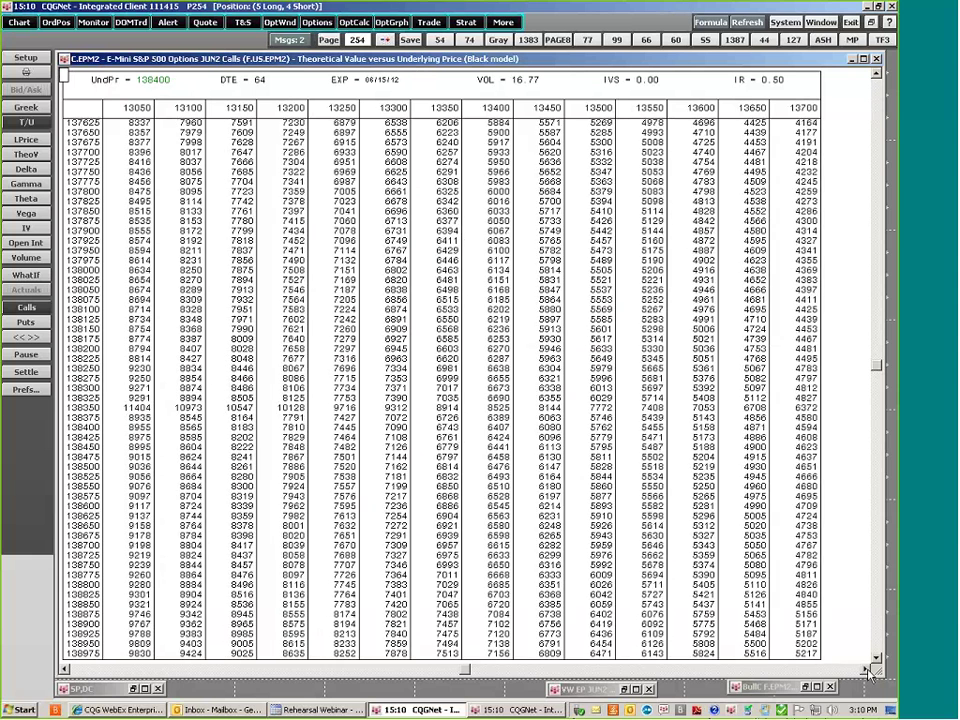
{"action": "left_click", "coordinate": [866, 669]}
{"action": "left_click", "coordinate": [866, 669]}
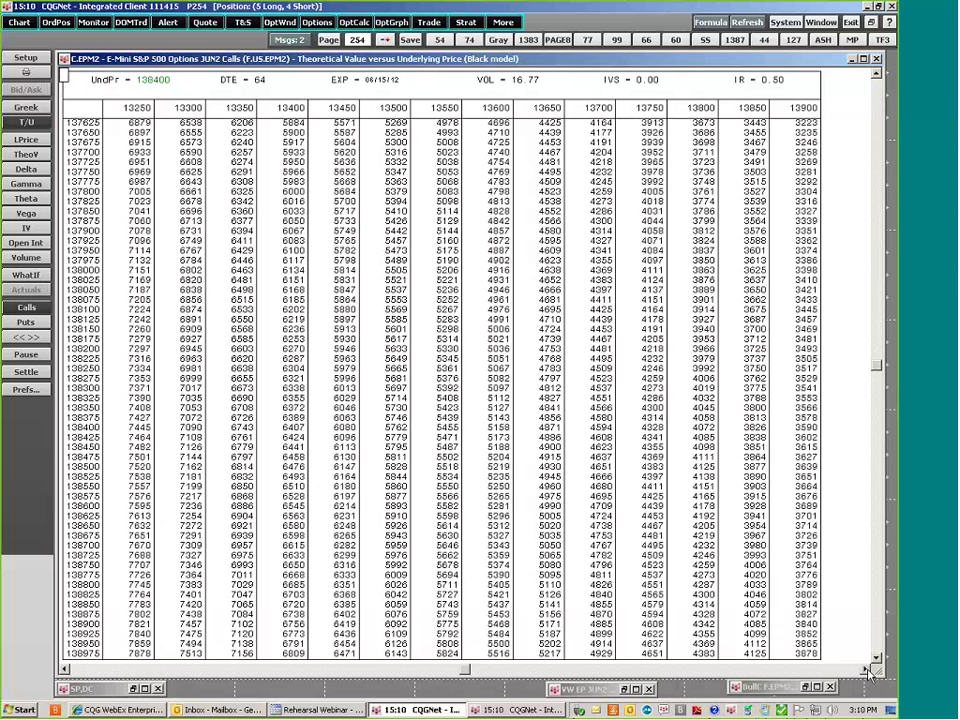
{"action": "left_click", "coordinate": [866, 669]}
{"action": "left_click", "coordinate": [866, 669]}
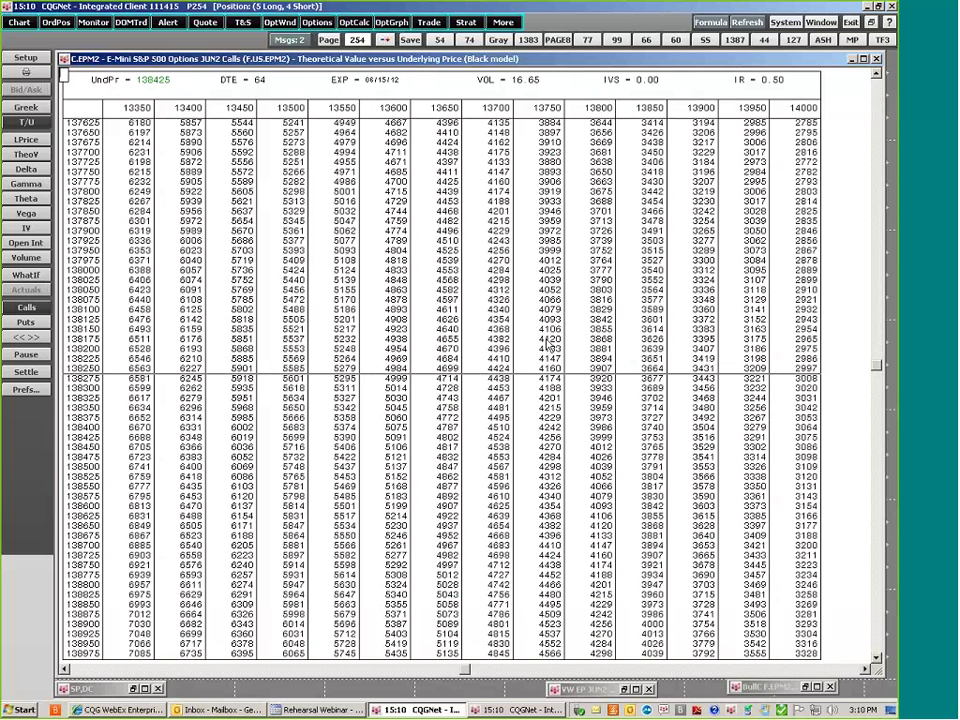
{"action": "left_click", "coordinate": [26, 107]}
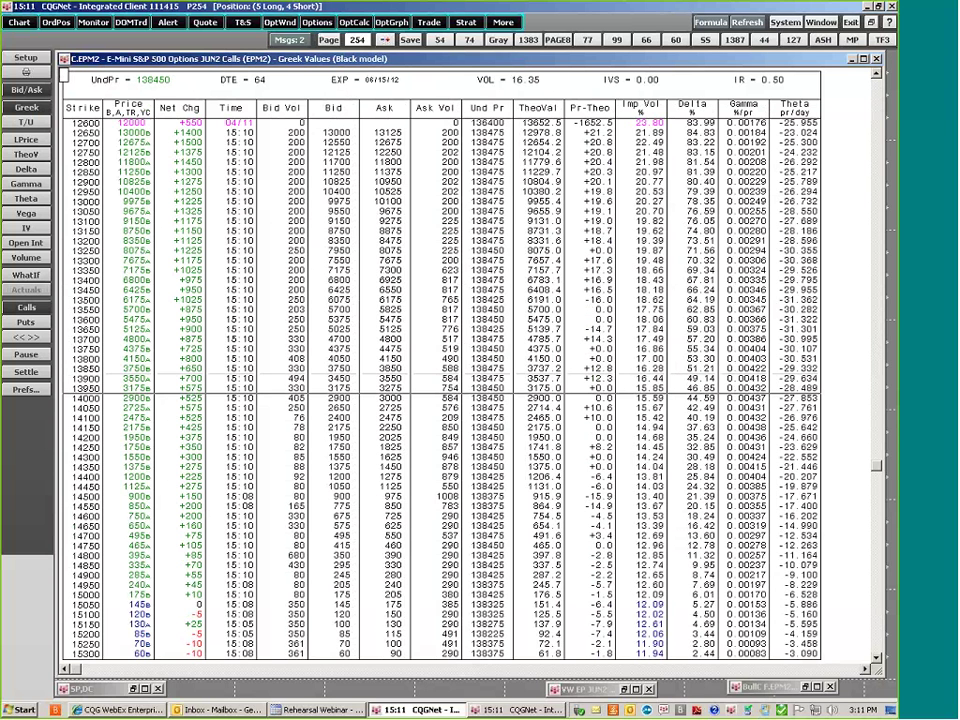
In Option Preferences, move the pricing model selection from Black to Whaley.
{"action": "left_click", "coordinate": [30, 58]}
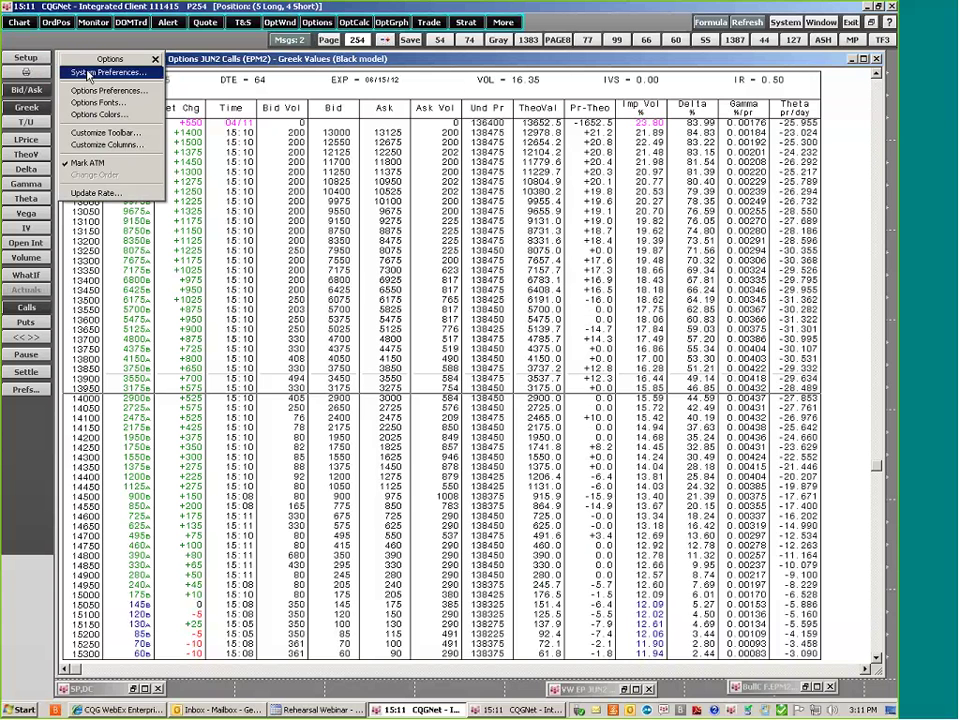
{"action": "left_click", "coordinate": [90, 77]}
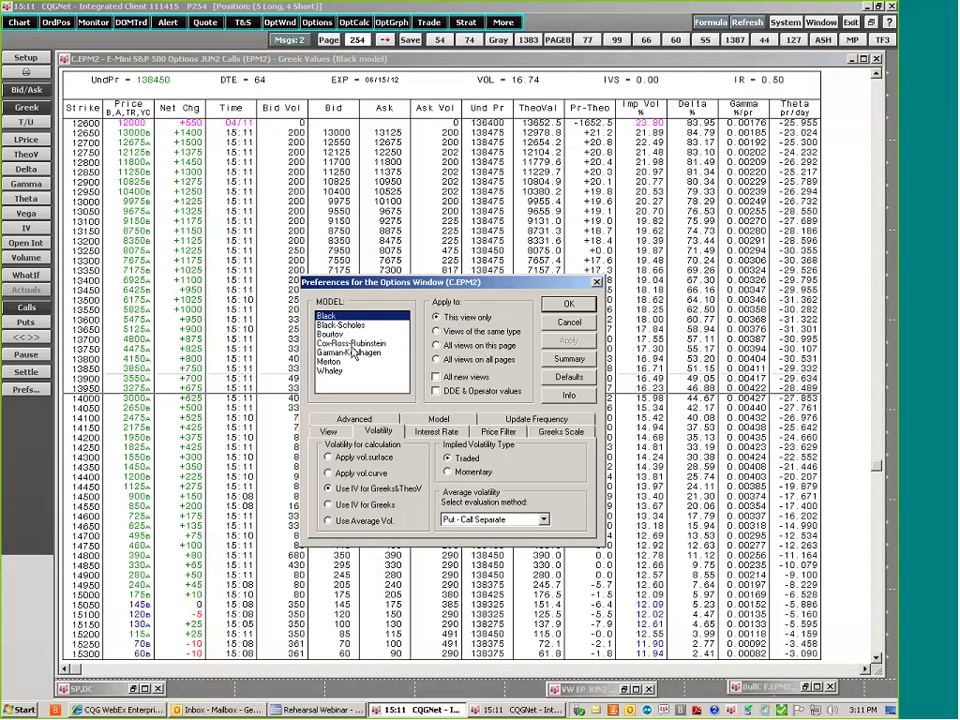
{"action": "left_click", "coordinate": [366, 344]}
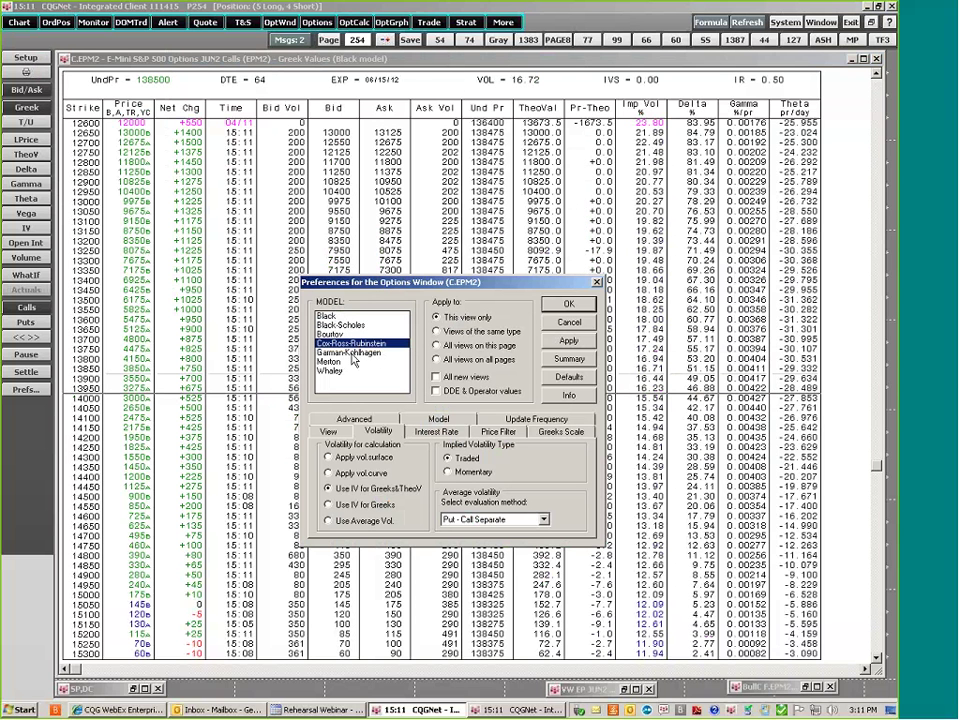
{"action": "left_click", "coordinate": [354, 353]}
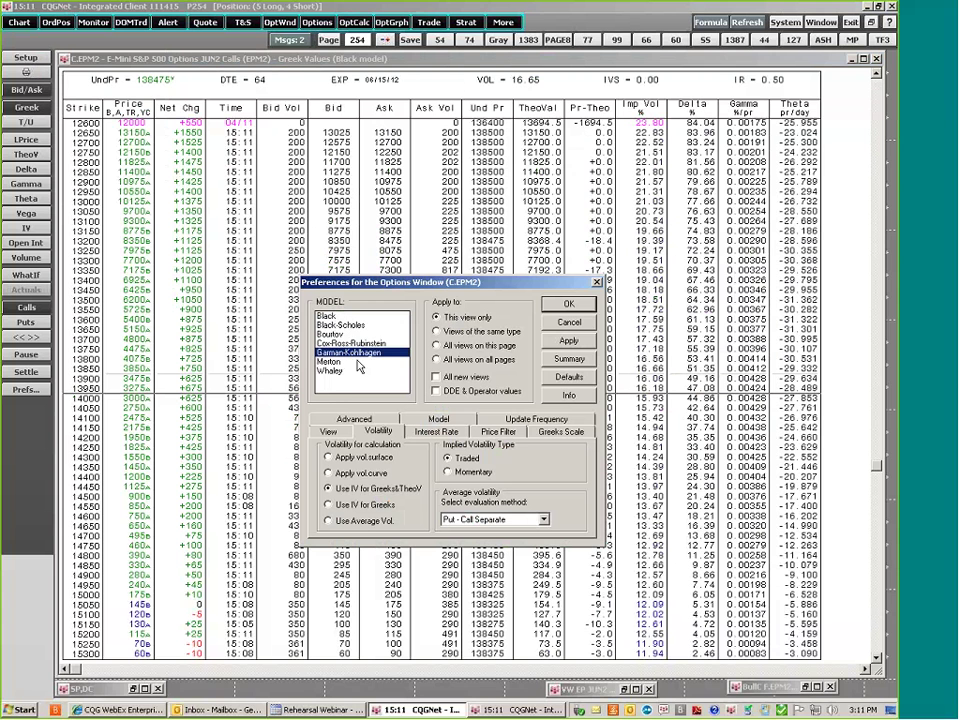
{"action": "left_click", "coordinate": [348, 362]}
{"action": "left_click", "coordinate": [340, 369]}
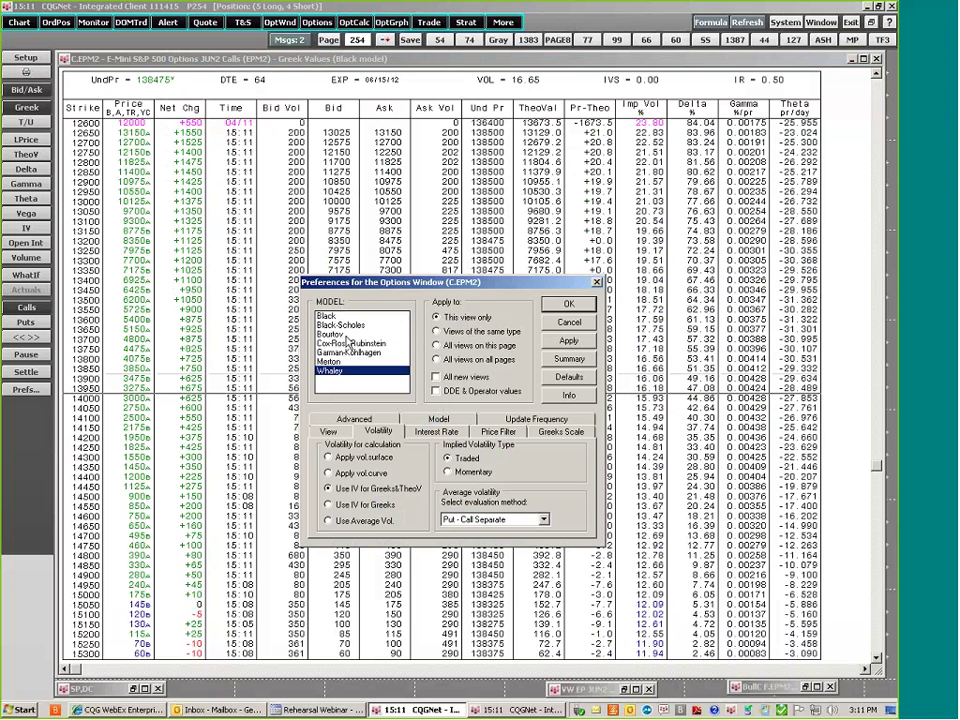
Confirm Whaley, compare Puts against Calls, and bring up the Options Parameters what-if dialog.
{"action": "left_click", "coordinate": [562, 312]}
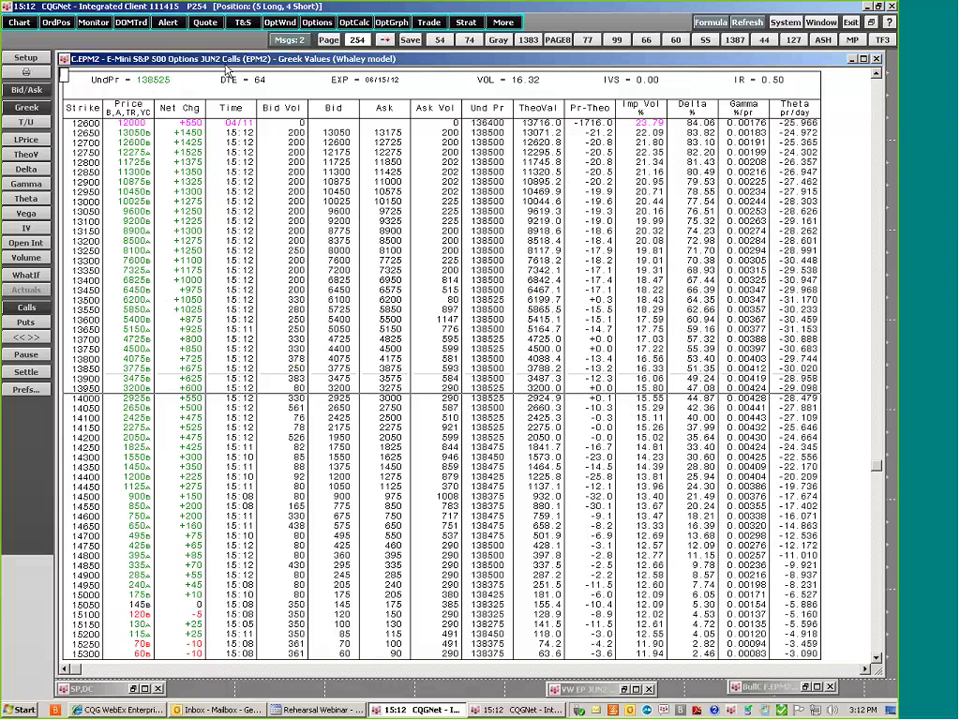
{"action": "left_click", "coordinate": [26, 322]}
{"action": "left_click", "coordinate": [26, 308]}
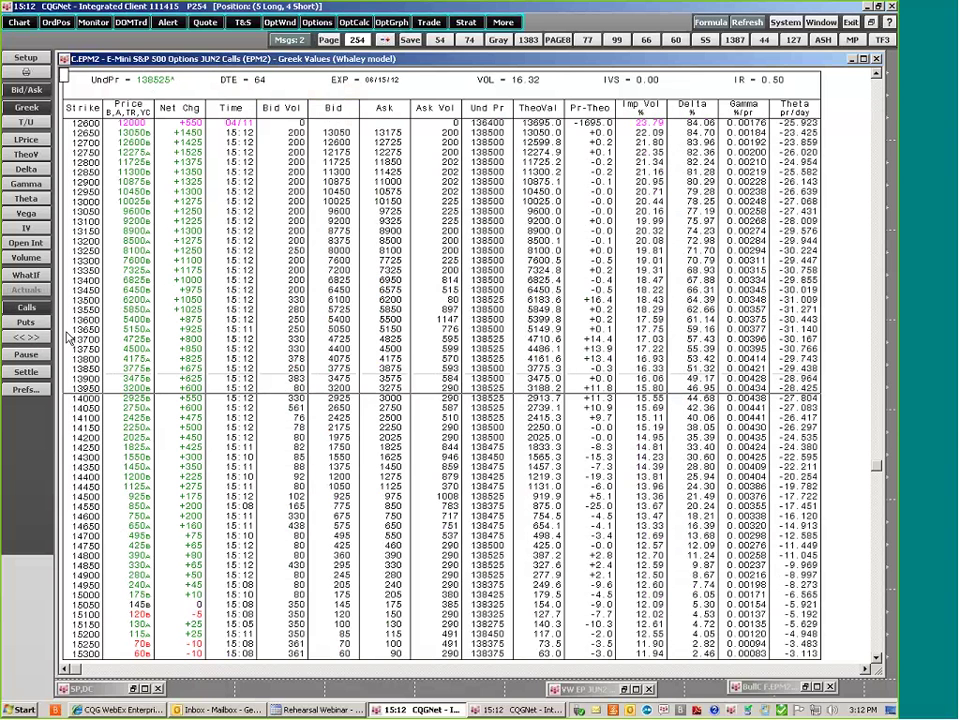
{"action": "double_click", "coordinate": [190, 299]}
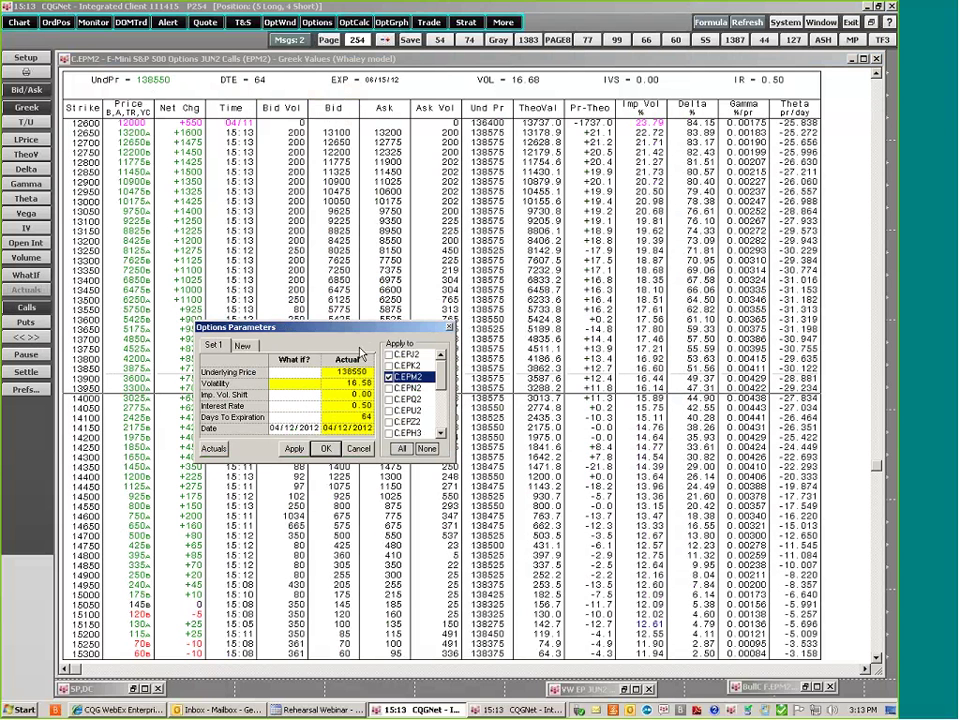
Apply a 1.00 implied volatility shift, then restore Actuals and close Options Parameters.
{"action": "left_click_drag", "start_coordinate": [280, 327], "coordinate": [246, 330]}
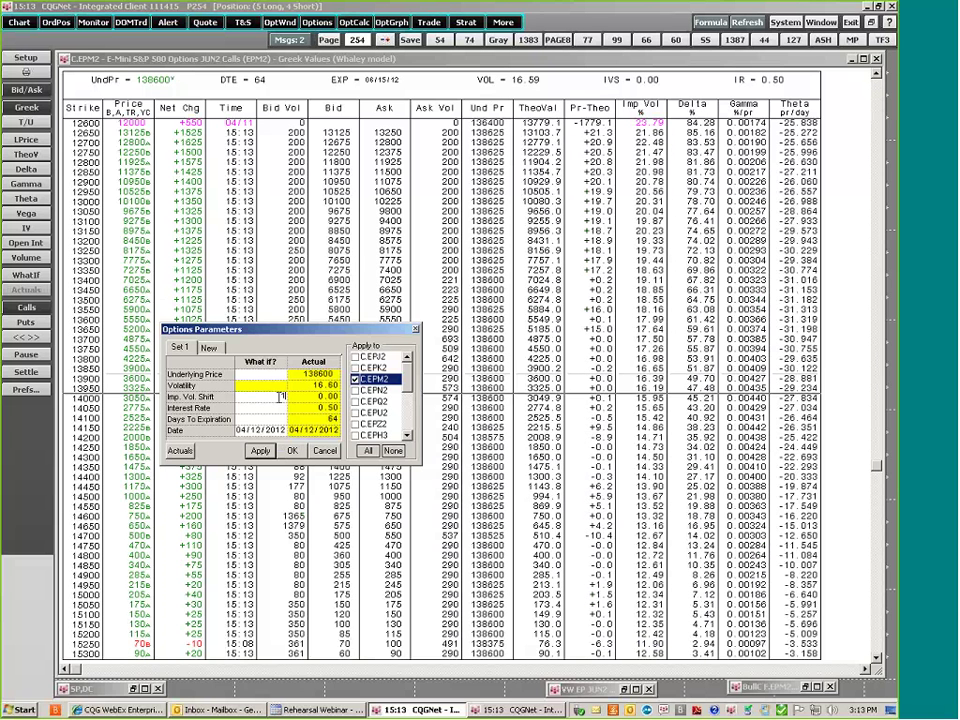
{"action": "left_click", "coordinate": [260, 451]}
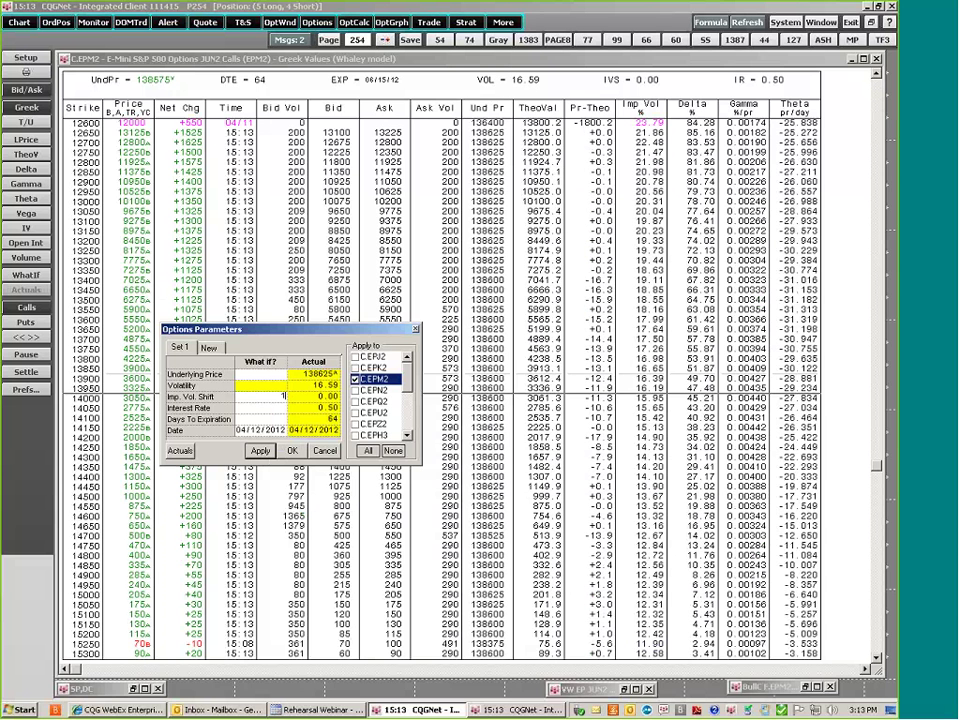
{"action": "left_click", "coordinate": [260, 451]}
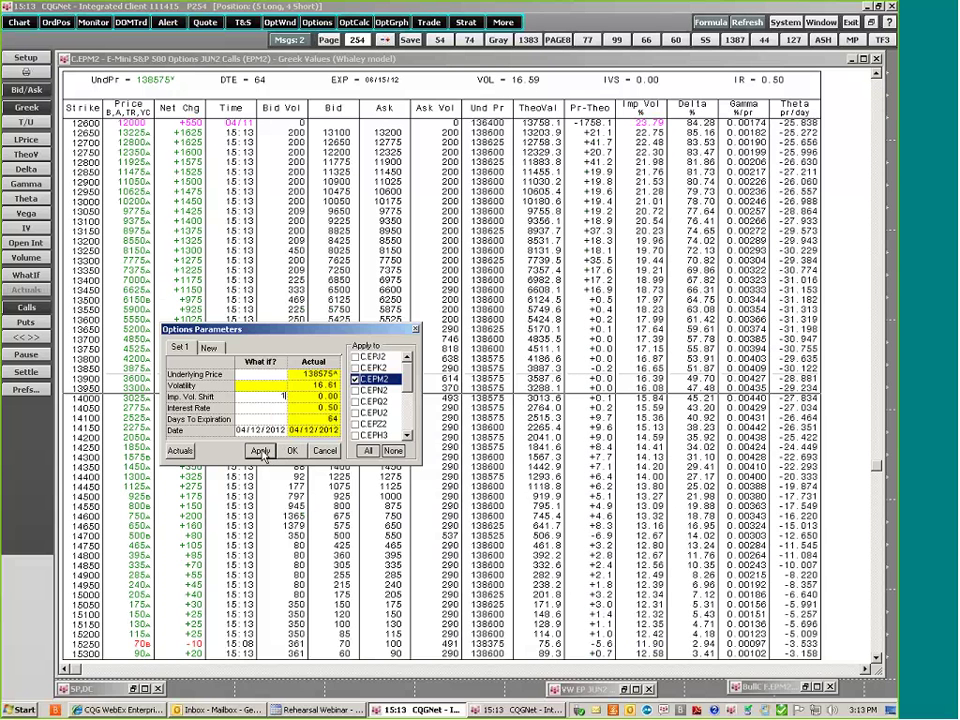
{"action": "type", "text": "1"}
{"action": "left_click", "coordinate": [261, 451]}
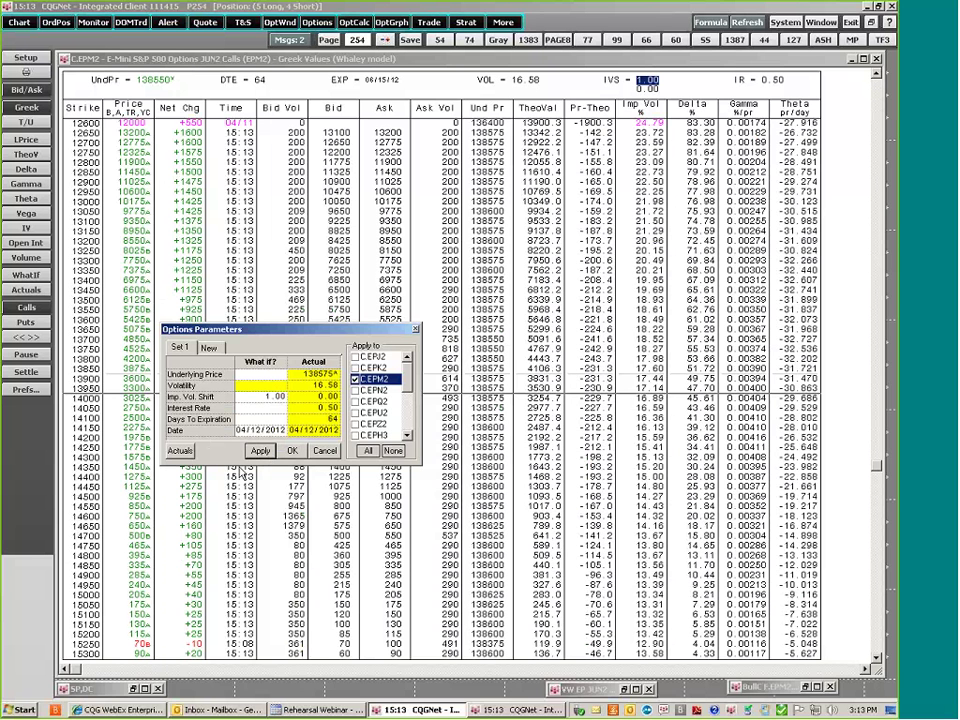
{"action": "left_click", "coordinate": [180, 452]}
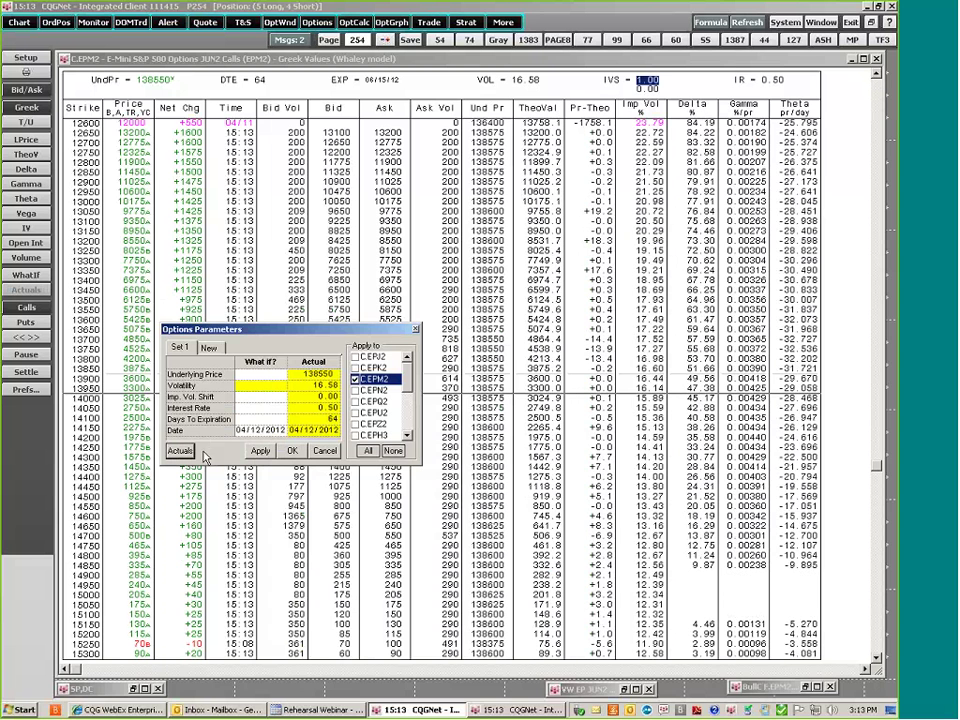
{"action": "left_click", "coordinate": [291, 451]}
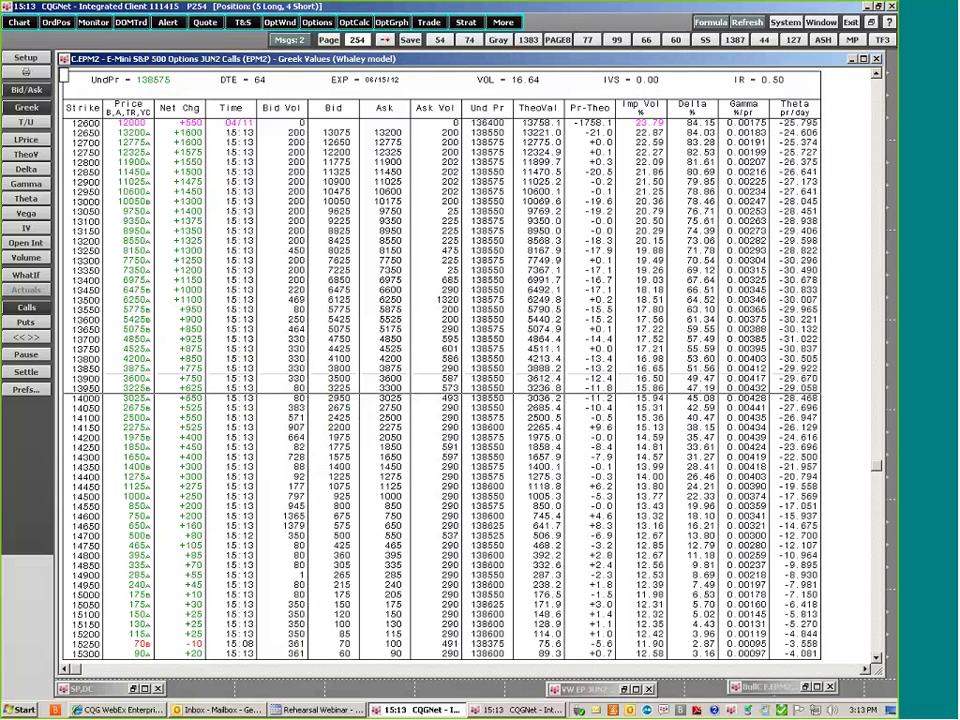
Open an Options Graph from the 13950 strike row and enlarge it to fill most of the screen.
{"action": "right_click", "coordinate": [142, 393]}
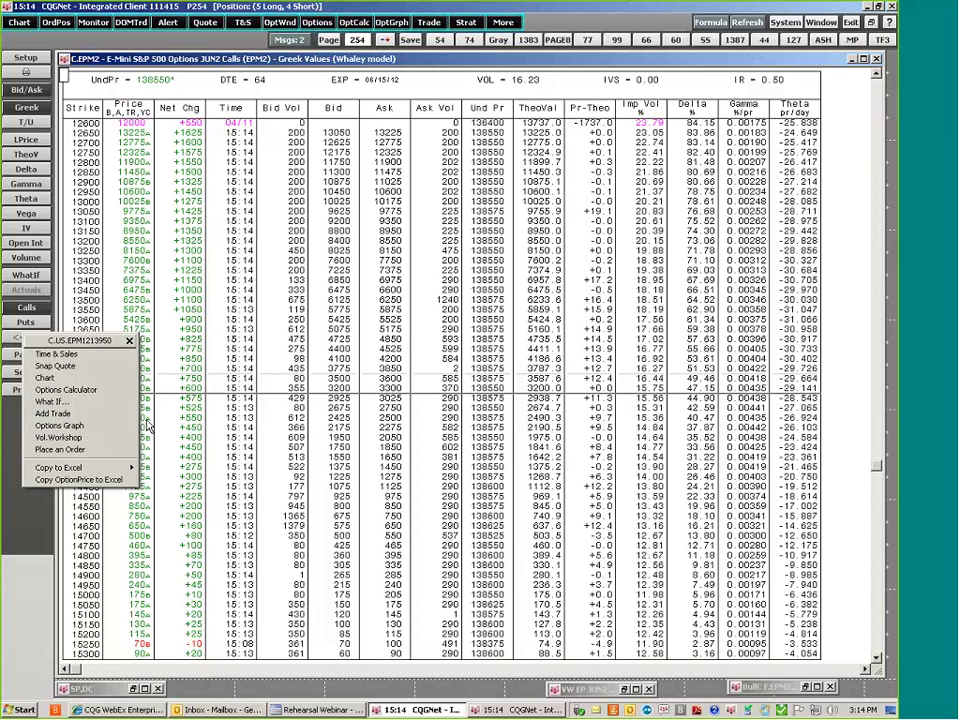
{"action": "left_click", "coordinate": [90, 426]}
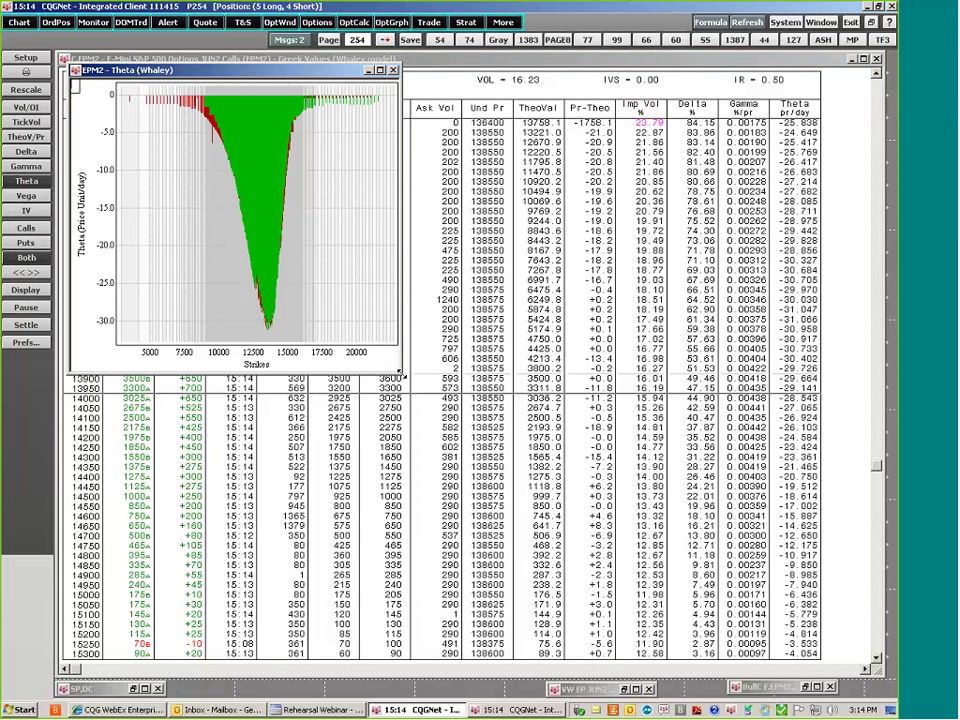
{"action": "left_click_drag", "start_coordinate": [398, 372], "coordinate": [818, 642]}
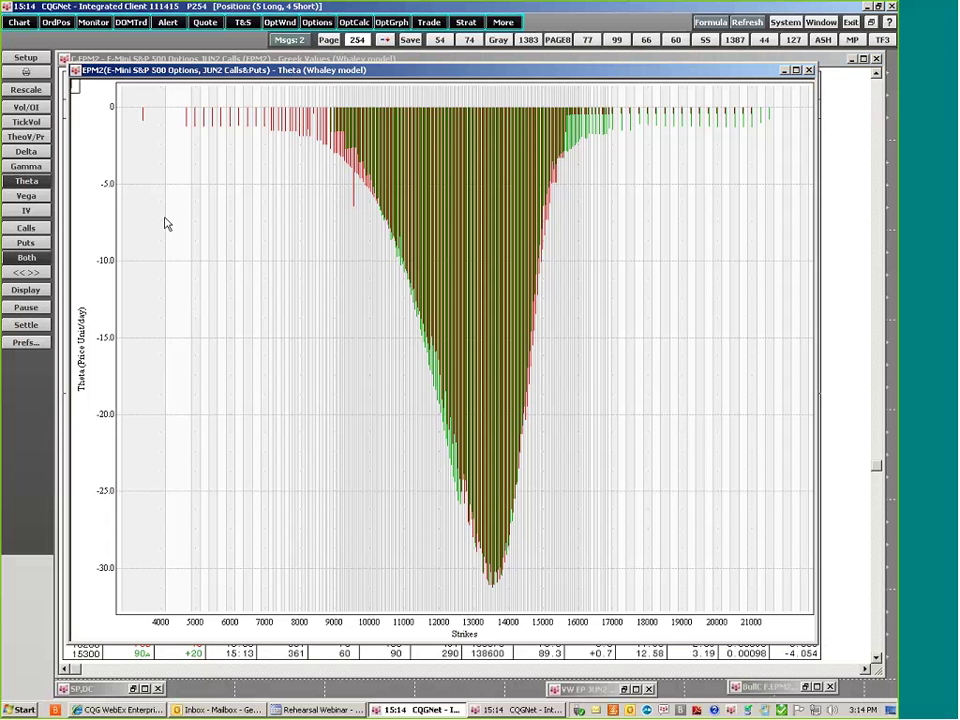
Chart Delta for calls and puts together, then bring up the graph contents setup.
{"action": "left_click", "coordinate": [30, 151]}
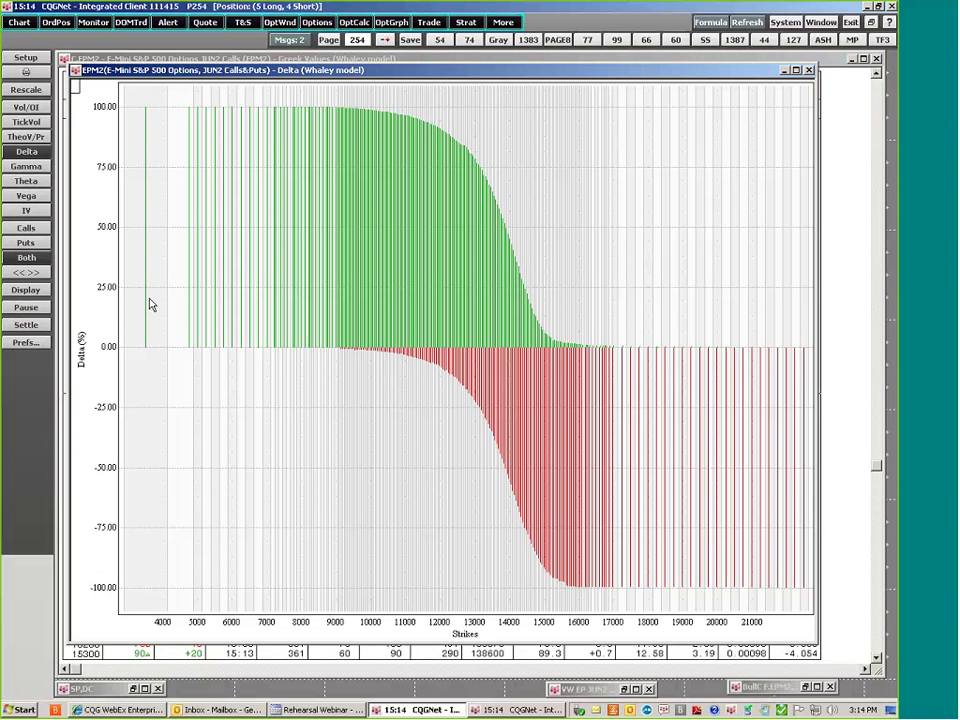
{"action": "left_click", "coordinate": [22, 228]}
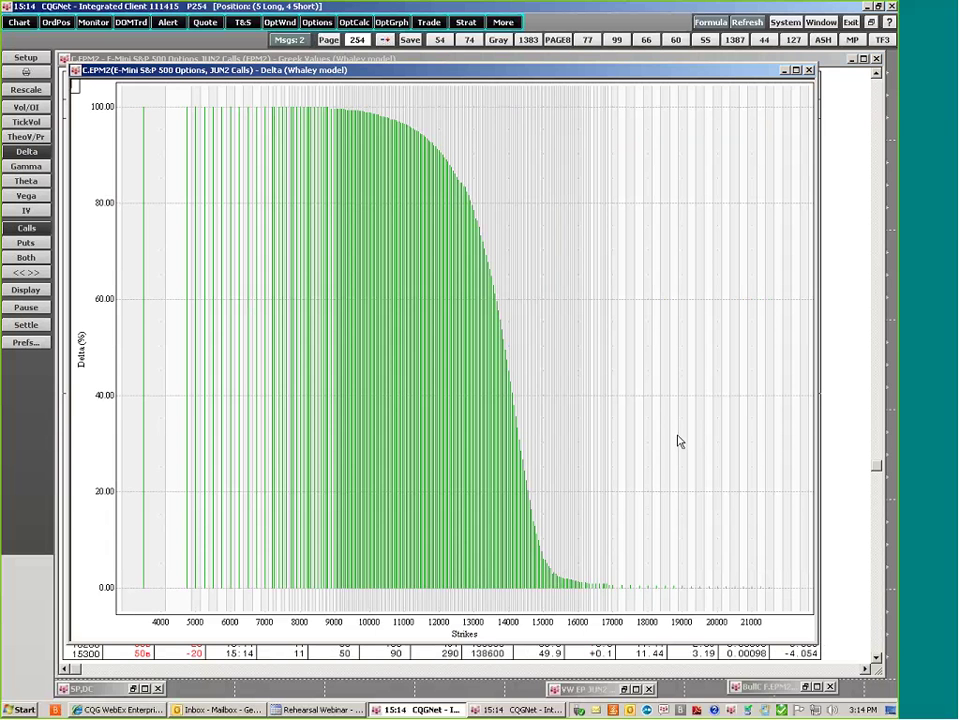
{"action": "left_click", "coordinate": [26, 243]}
{"action": "left_click", "coordinate": [26, 258]}
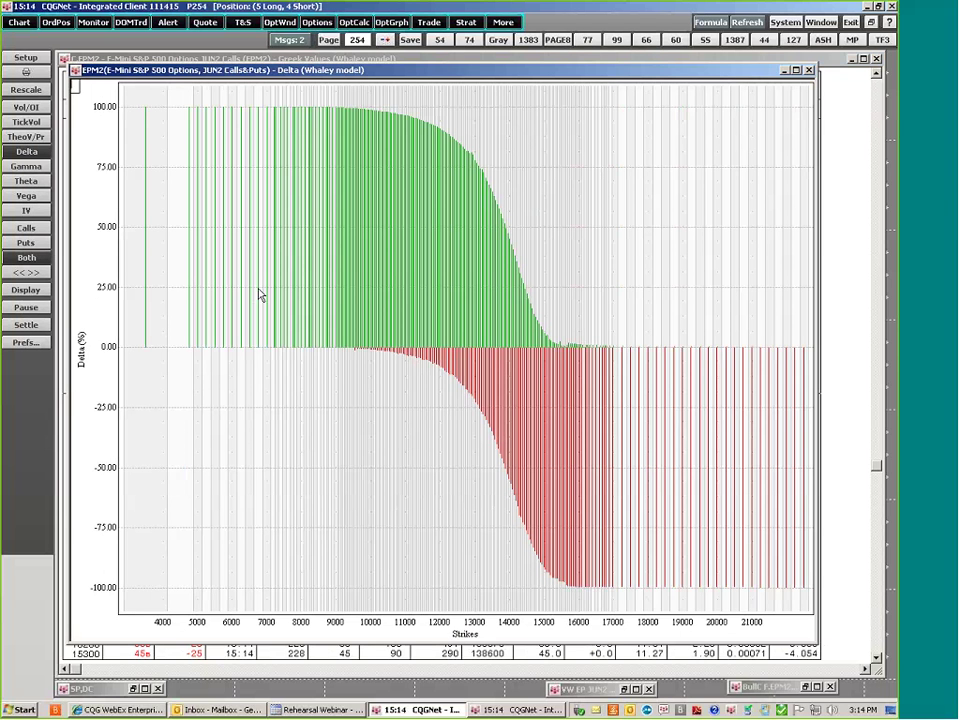
{"action": "left_click", "coordinate": [34, 291]}
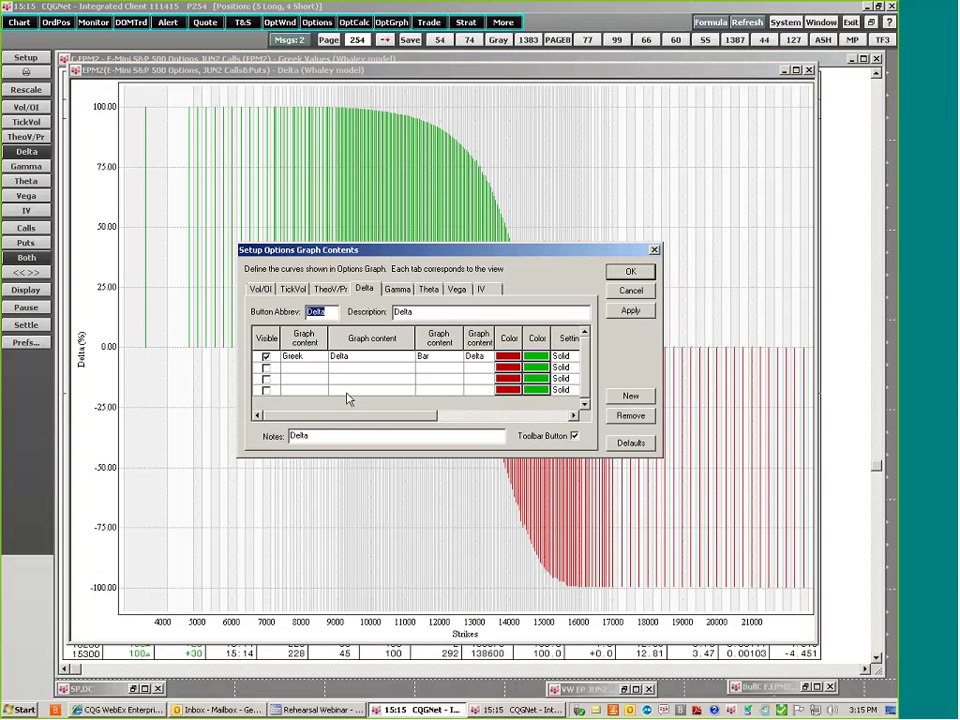
Try a second Price curve in the graph contents setup, then cancel without adding it.
{"action": "left_click", "coordinate": [265, 367]}
{"action": "left_click", "coordinate": [320, 368]}
{"action": "left_click", "coordinate": [292, 381]}
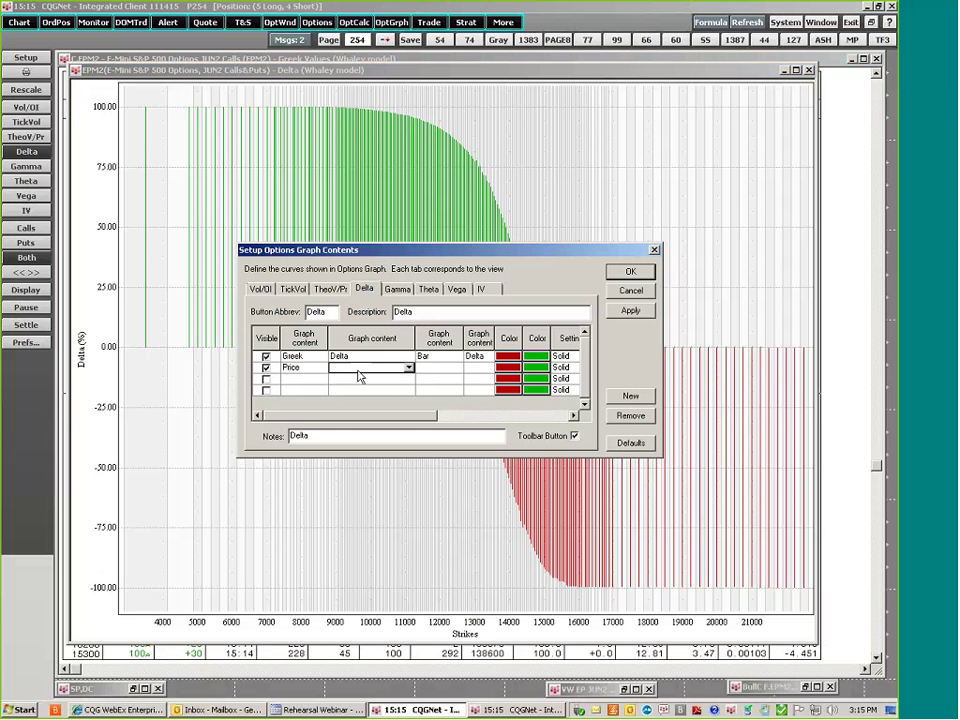
{"action": "left_click", "coordinate": [407, 368]}
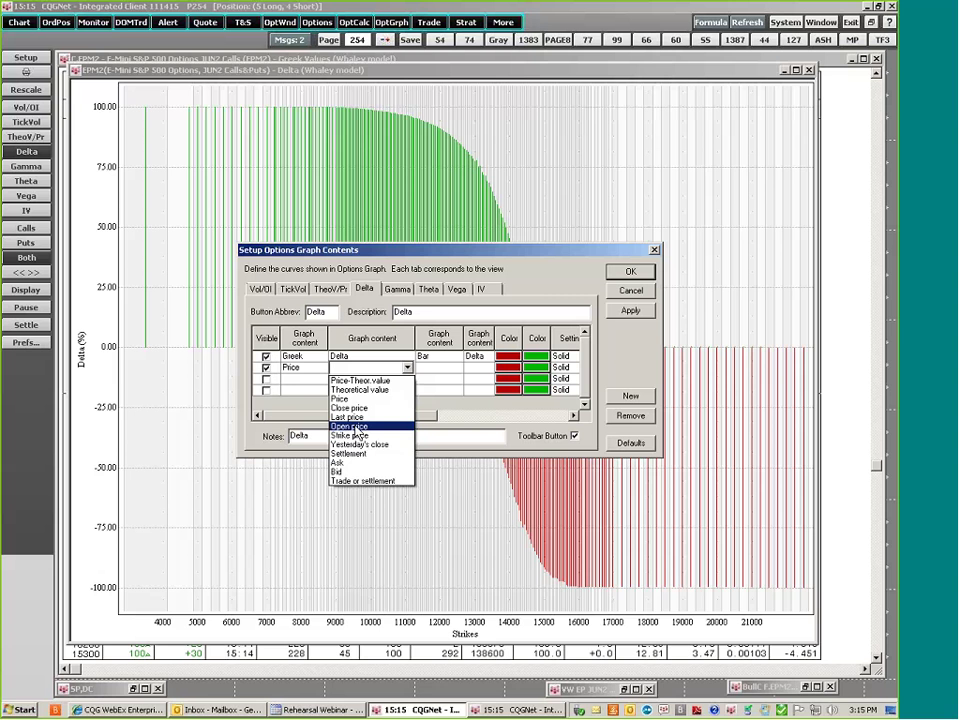
{"action": "left_click", "coordinate": [634, 297]}
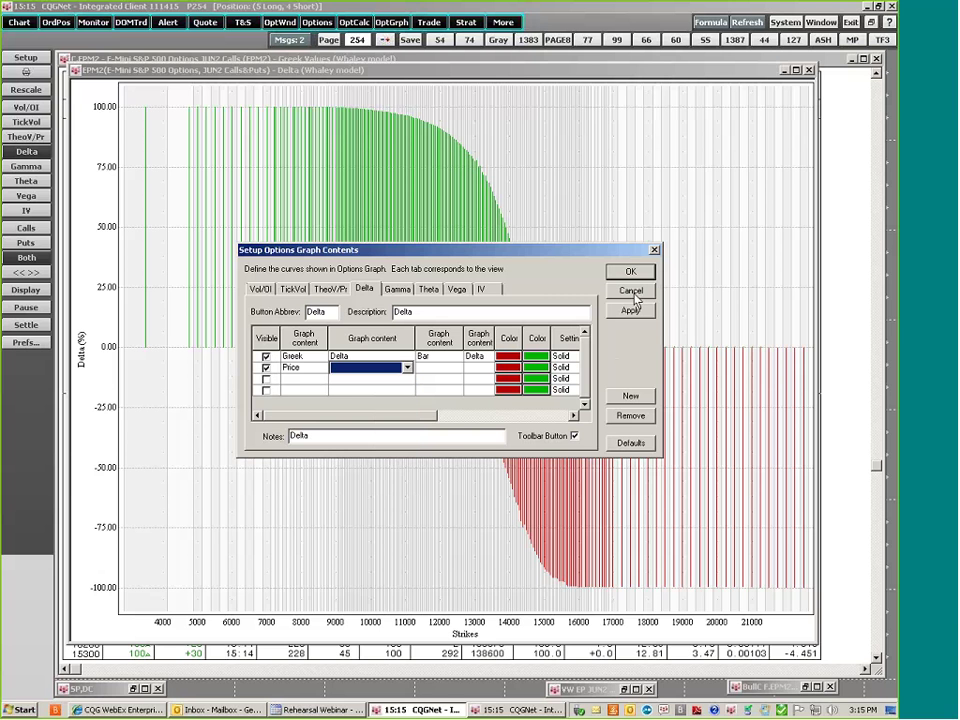
{"action": "left_click", "coordinate": [634, 295]}
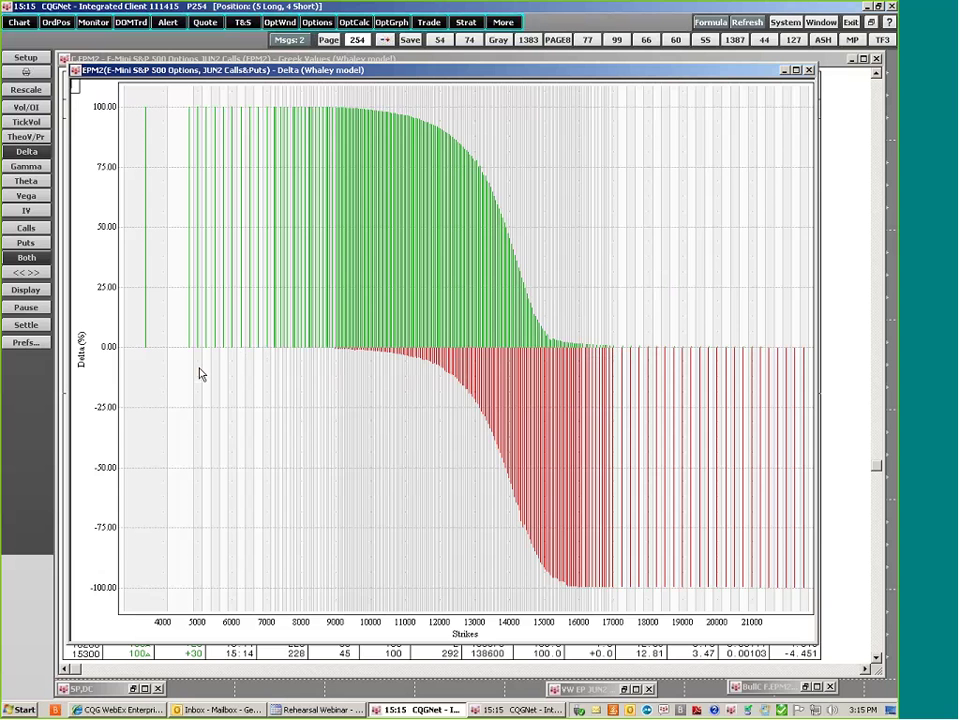
Open the What If calculator for the June 13950 call from the Greek Values table.
{"action": "left_click", "coordinate": [606, 56]}
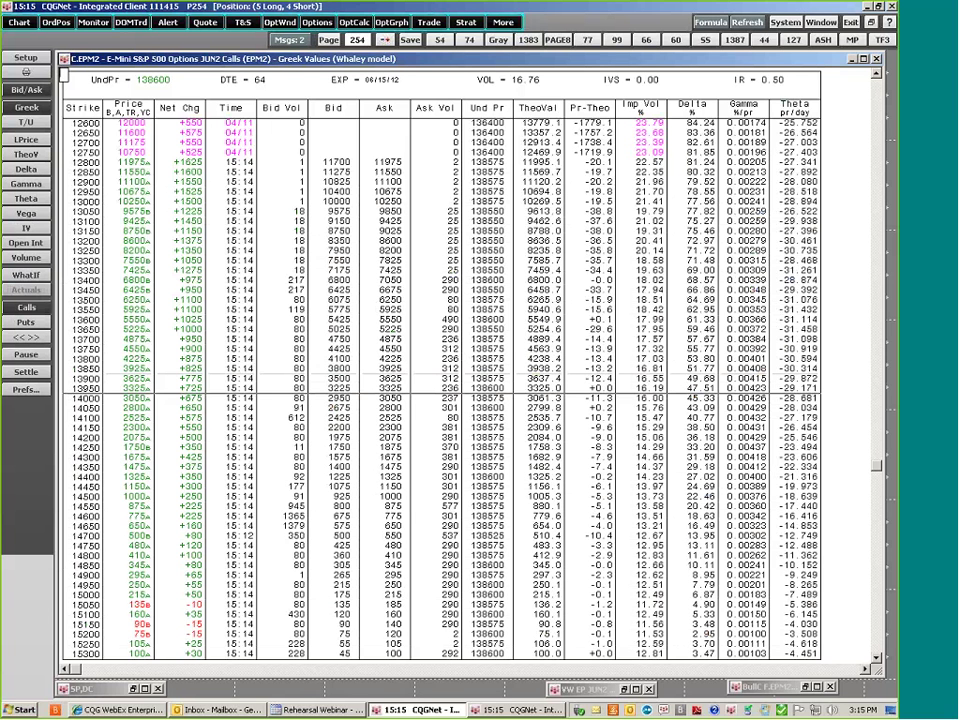
{"action": "right_click", "coordinate": [110, 298]}
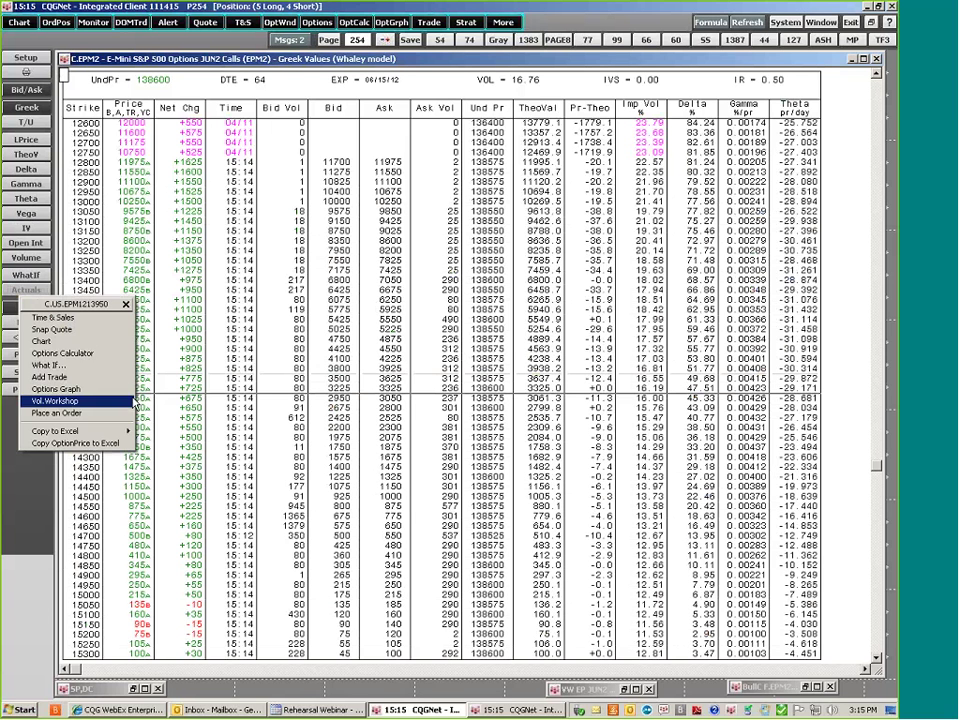
{"action": "left_click", "coordinate": [108, 370]}
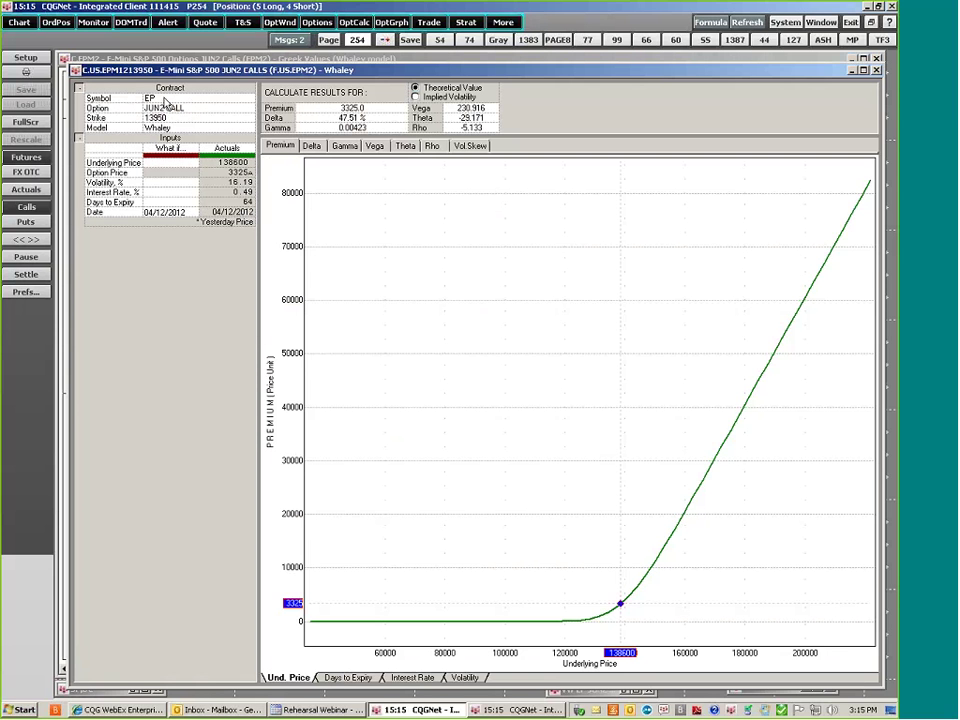
Switch the 13950 call calculator's pricing model from Whaley to Black.
{"action": "left_click", "coordinate": [219, 100]}
{"action": "double_click", "coordinate": [219, 99]}
{"action": "left_click", "coordinate": [219, 107]}
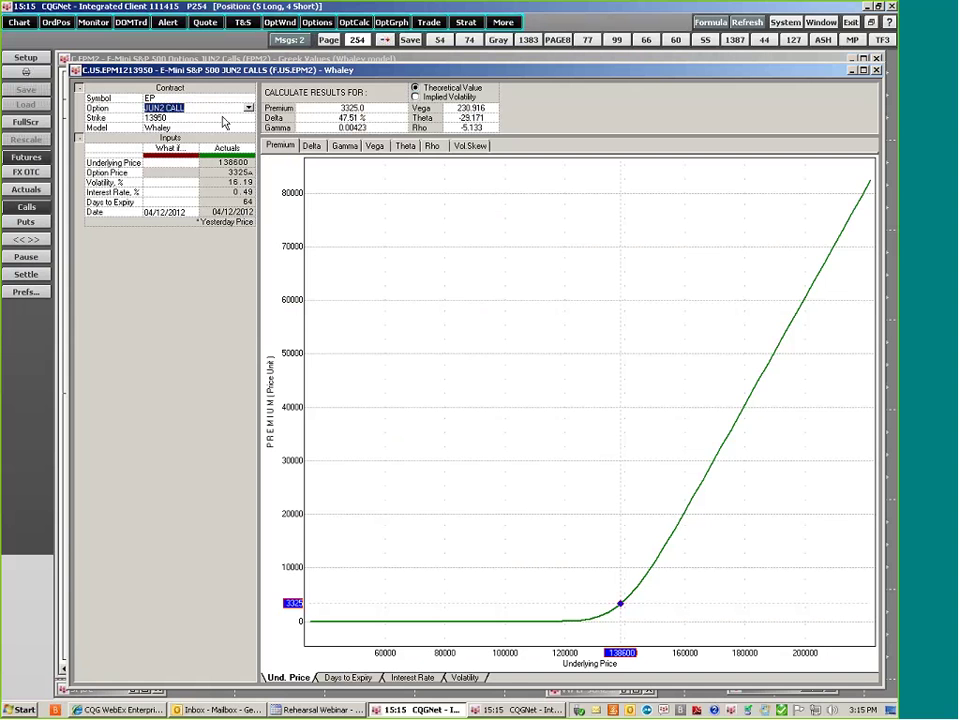
{"action": "left_click", "coordinate": [184, 119]}
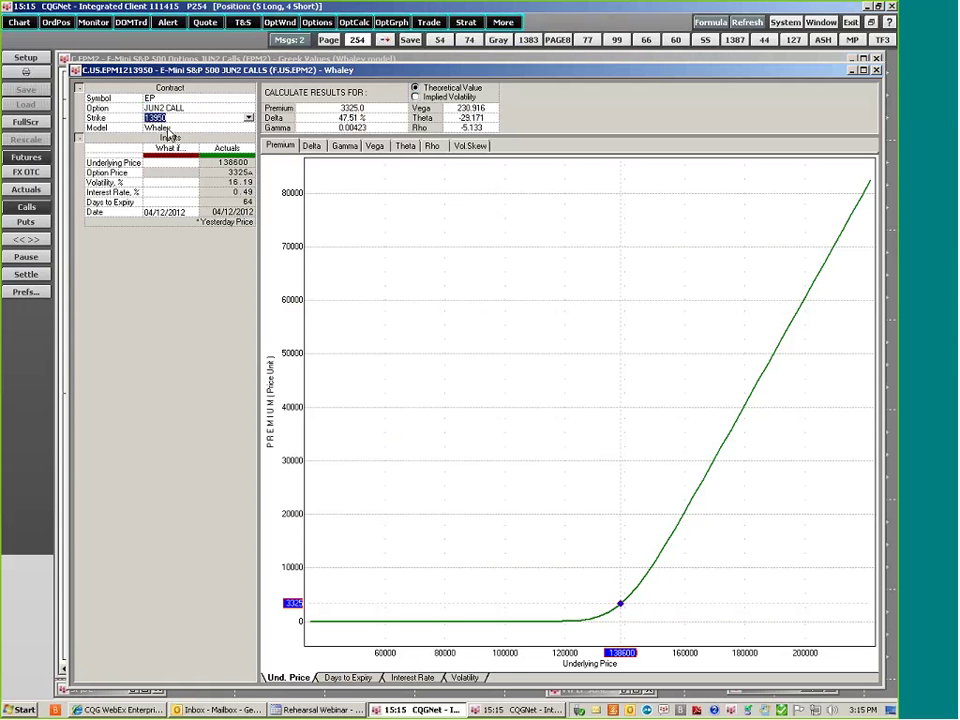
{"action": "left_click", "coordinate": [168, 130]}
{"action": "left_click", "coordinate": [248, 128]}
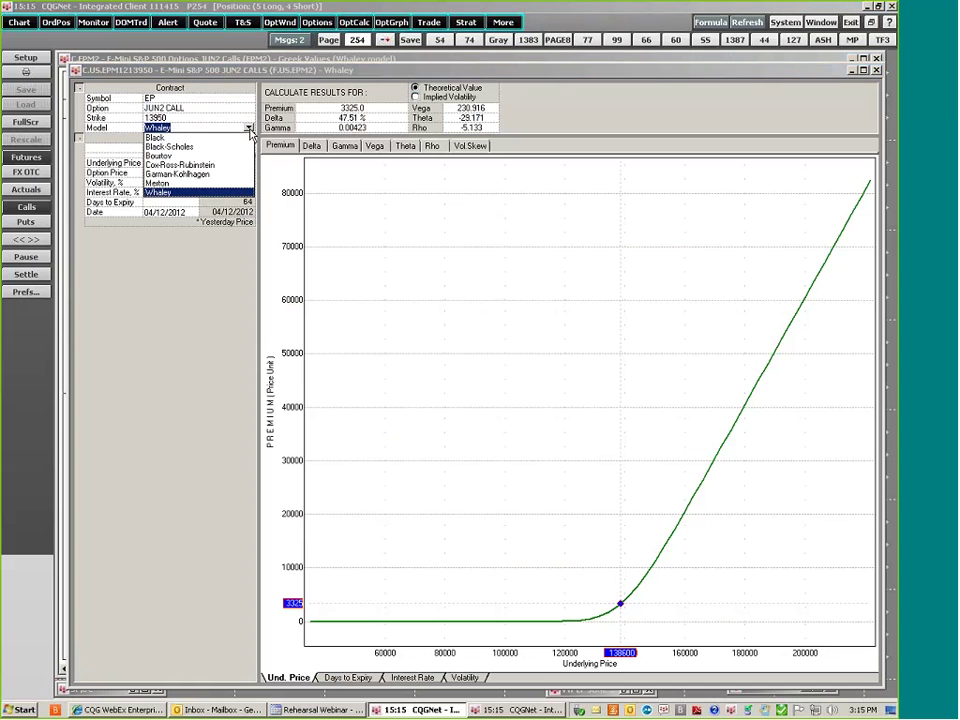
{"action": "left_click", "coordinate": [183, 148]}
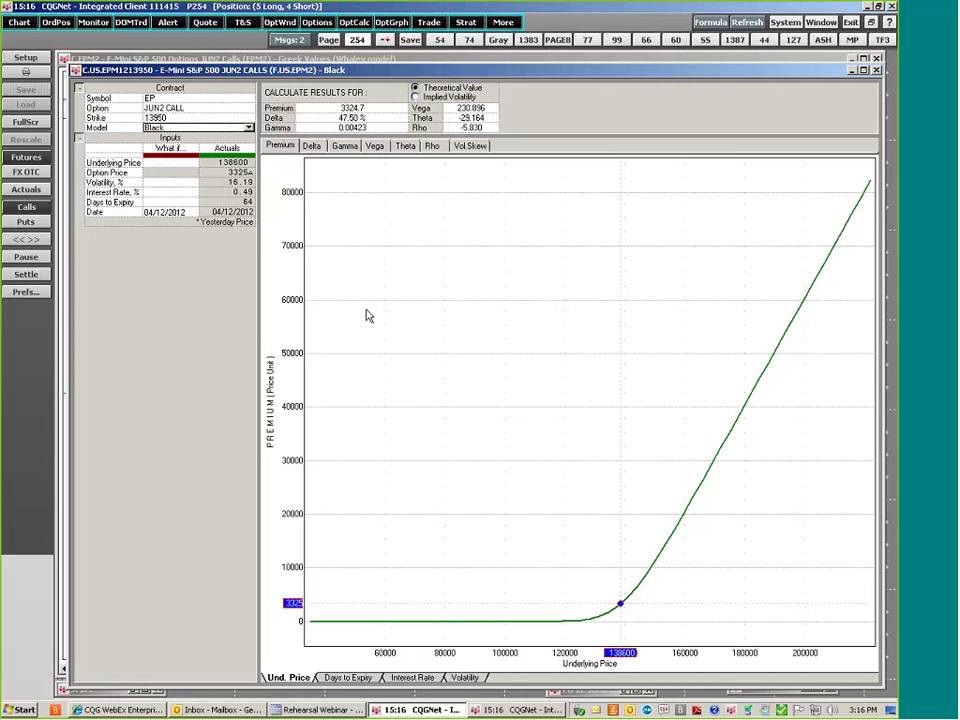
Recalculate with a what-if underlying price of 140000, then clear it back to actuals.
{"action": "left_click", "coordinate": [181, 164]}
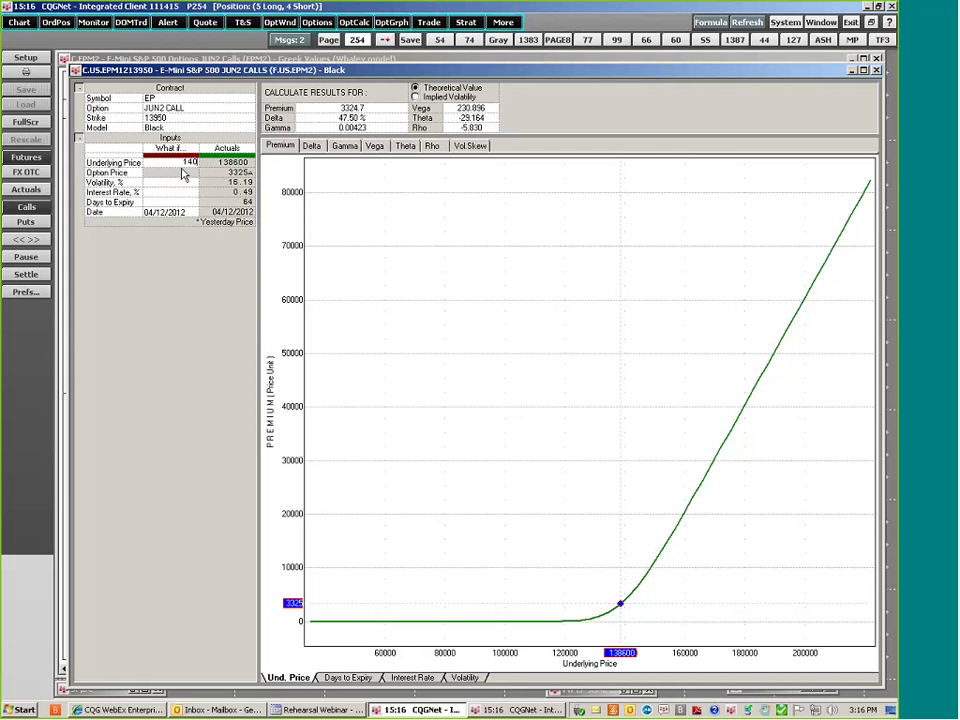
{"action": "type", "text": "000"}
{"action": "key", "text": "Return"}
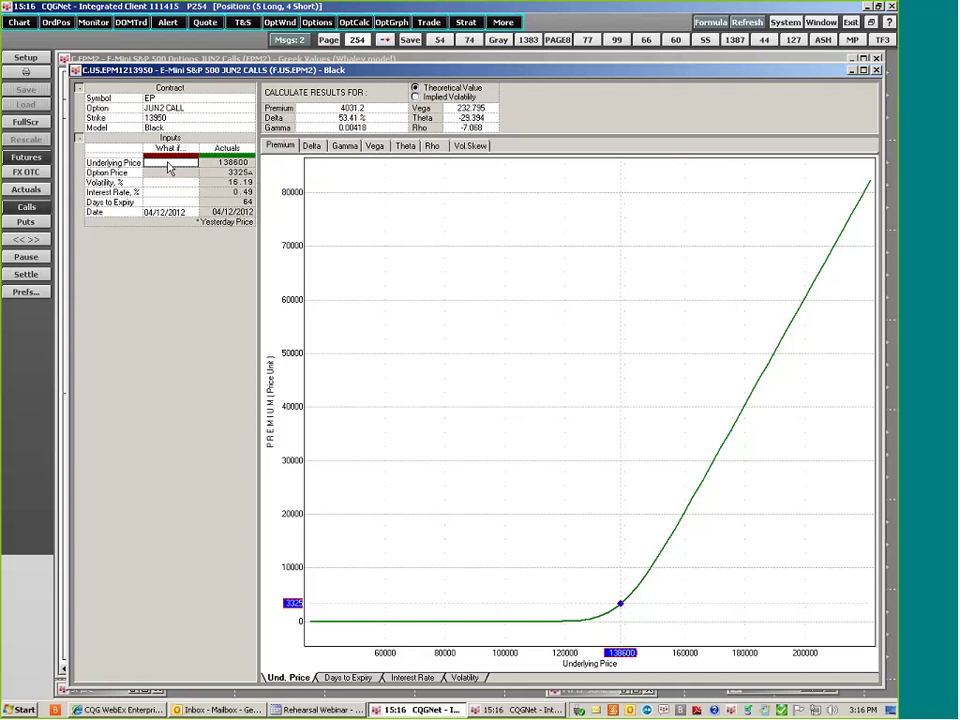
{"action": "left_click", "coordinate": [26, 189]}
Step through the Delta, Gamma, Vega and Theta curves, ending on Rho.
{"action": "left_click", "coordinate": [312, 146]}
{"action": "left_click", "coordinate": [342, 147]}
{"action": "left_click", "coordinate": [374, 147]}
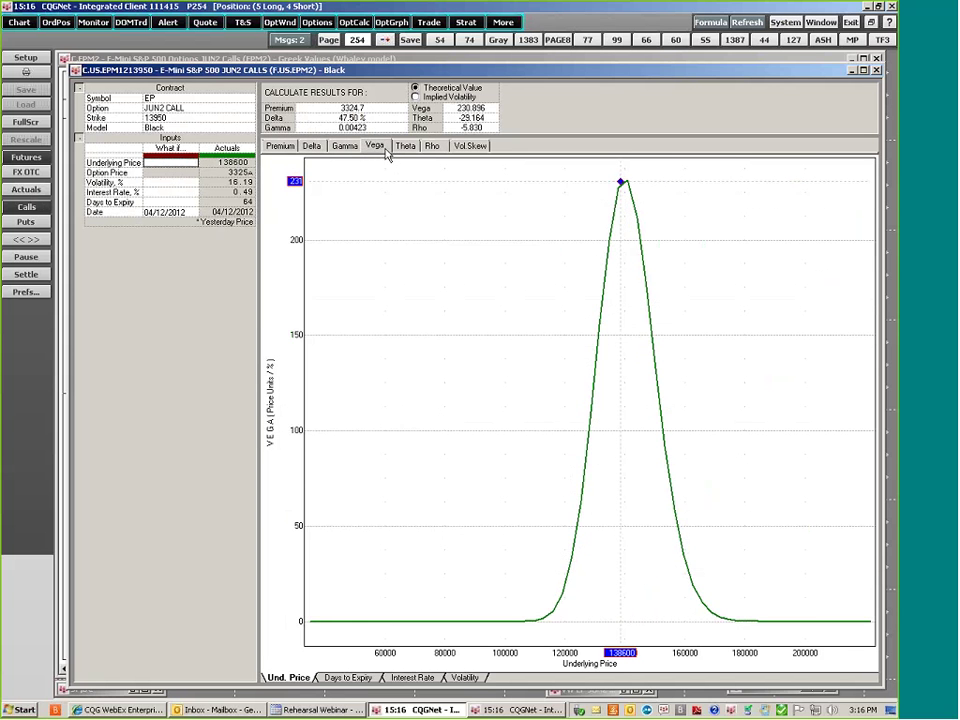
{"action": "left_click", "coordinate": [405, 147]}
{"action": "left_click", "coordinate": [433, 148]}
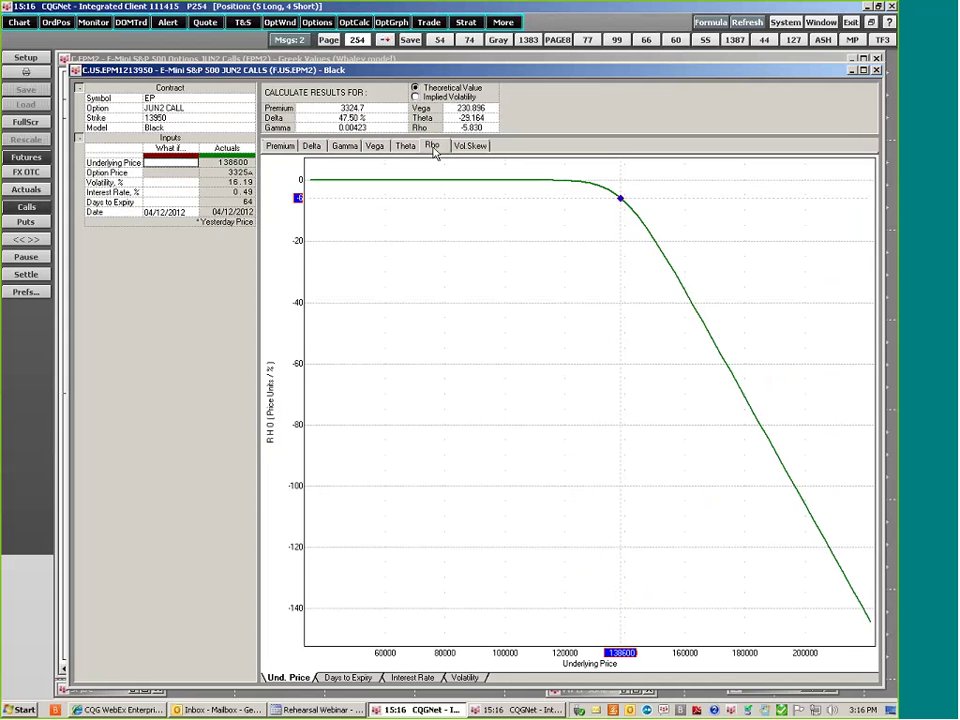
Compare put and call skews on the Vol.Skew tab, then go back to the Premium curve.
{"action": "left_click", "coordinate": [470, 146]}
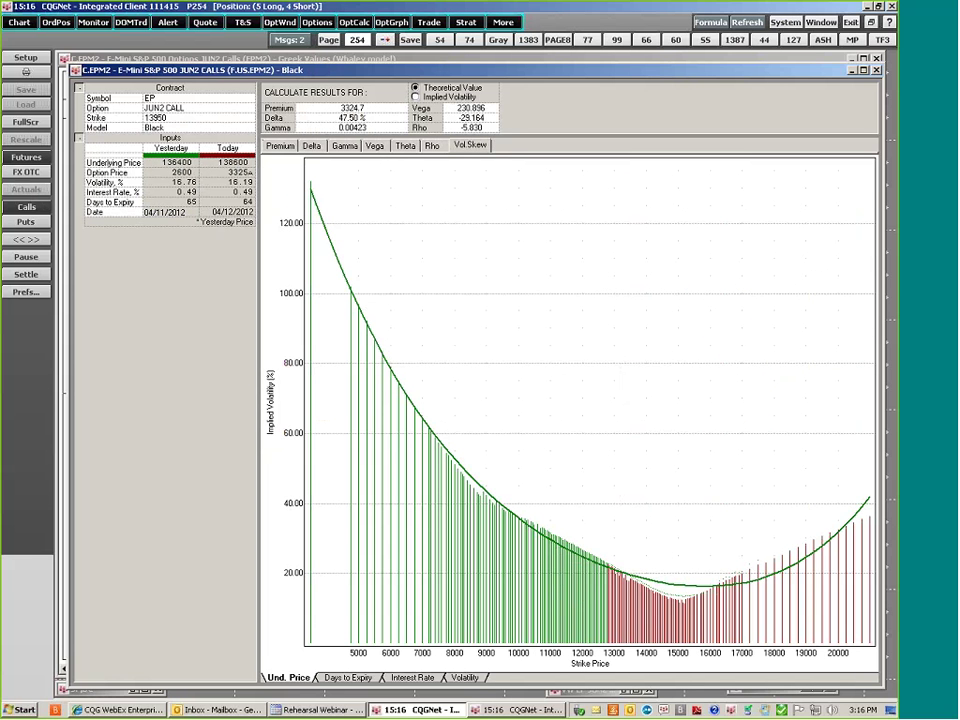
{"action": "left_click", "coordinate": [27, 213]}
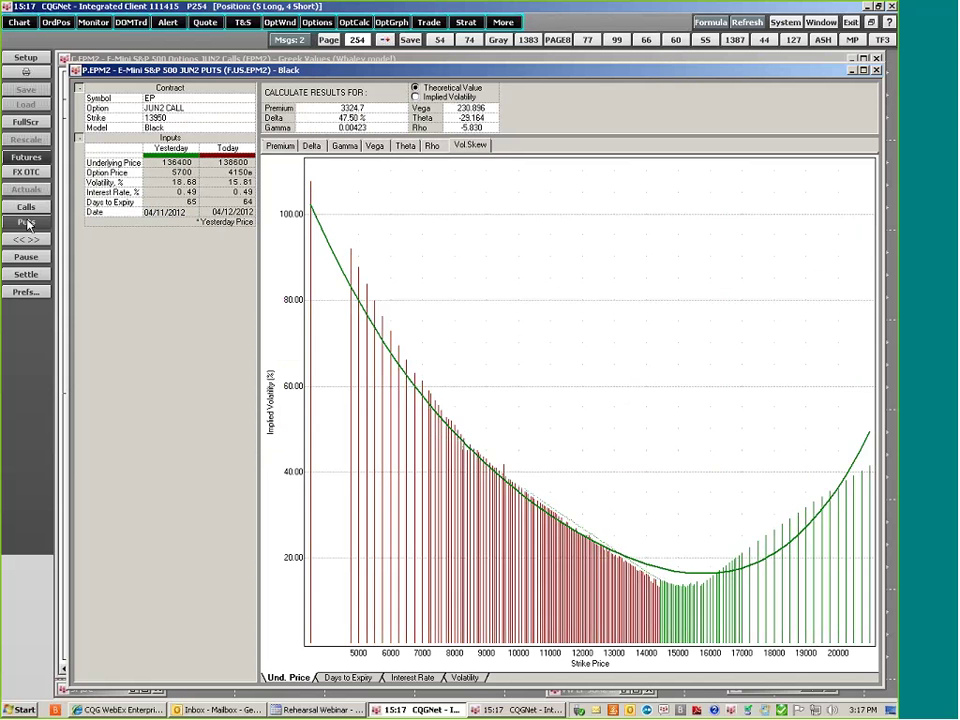
{"action": "left_click", "coordinate": [27, 207]}
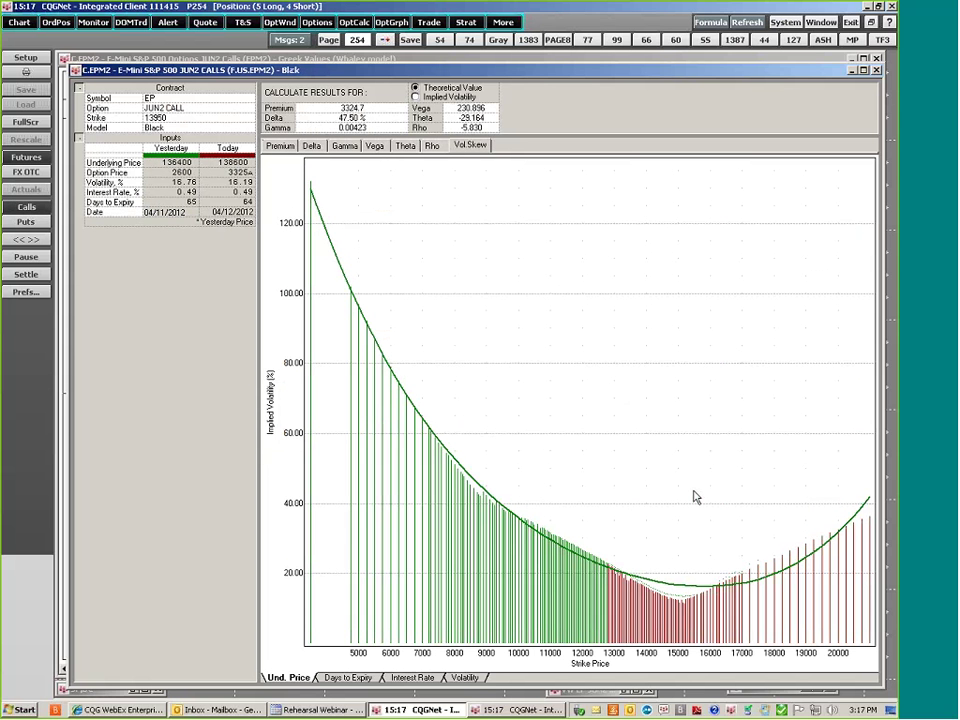
{"action": "mouse_move", "coordinate": [575, 565]}
{"action": "mouse_move", "coordinate": [313, 192]}
{"action": "left_click", "coordinate": [282, 147]}
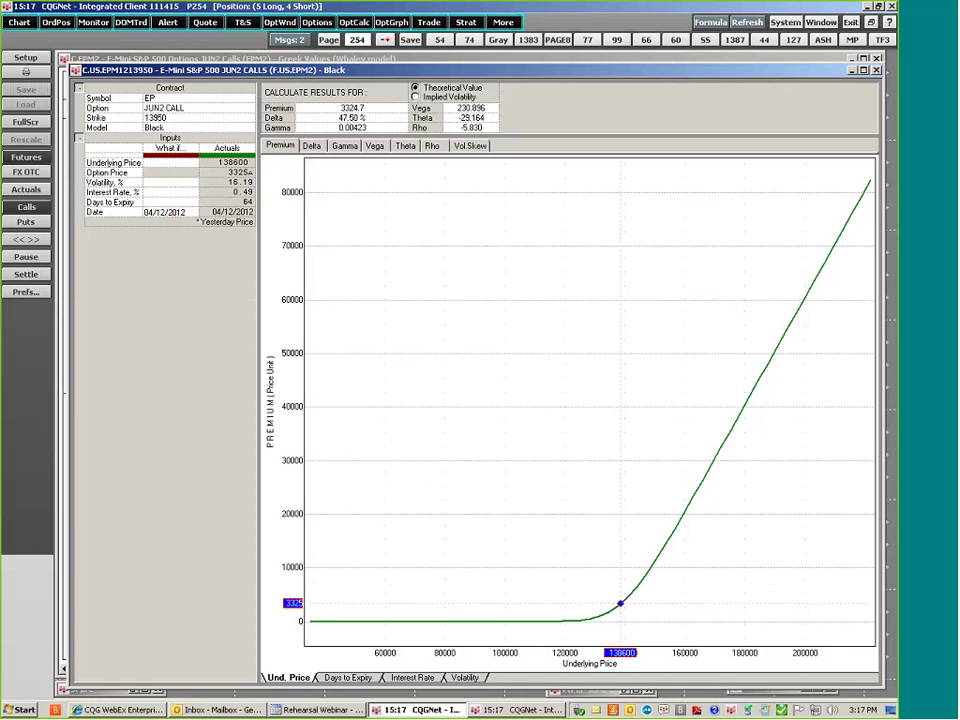
Calculate implied volatility for a what-if option price of 3800, giving 18.25%.
{"action": "left_click", "coordinate": [441, 98]}
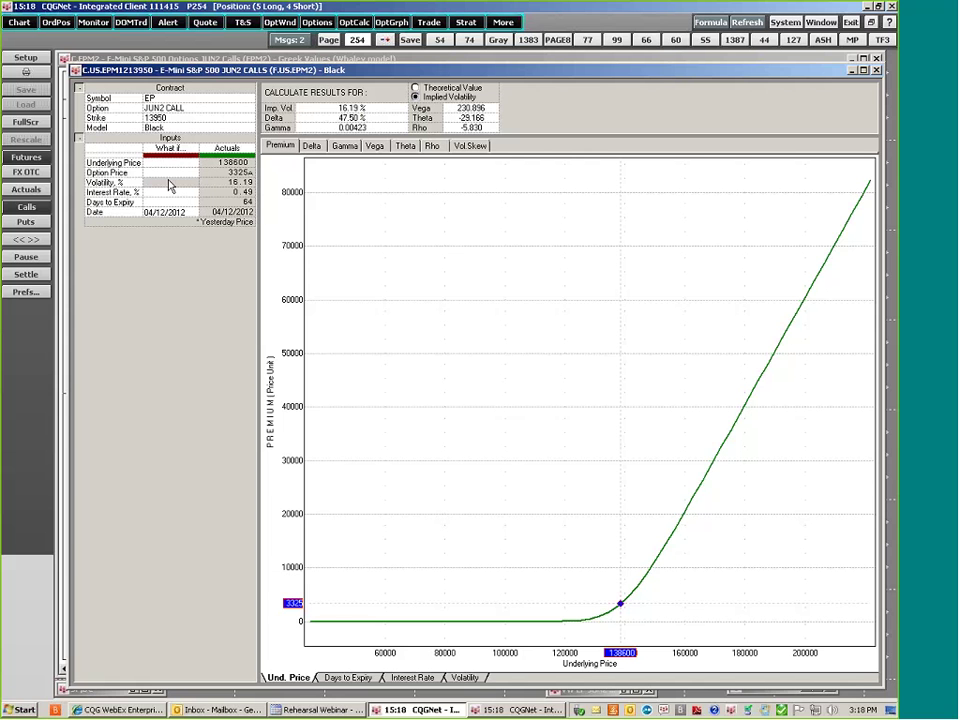
{"action": "left_click", "coordinate": [169, 174]}
{"action": "type", "text": "3800"}
{"action": "key", "text": "Return"}
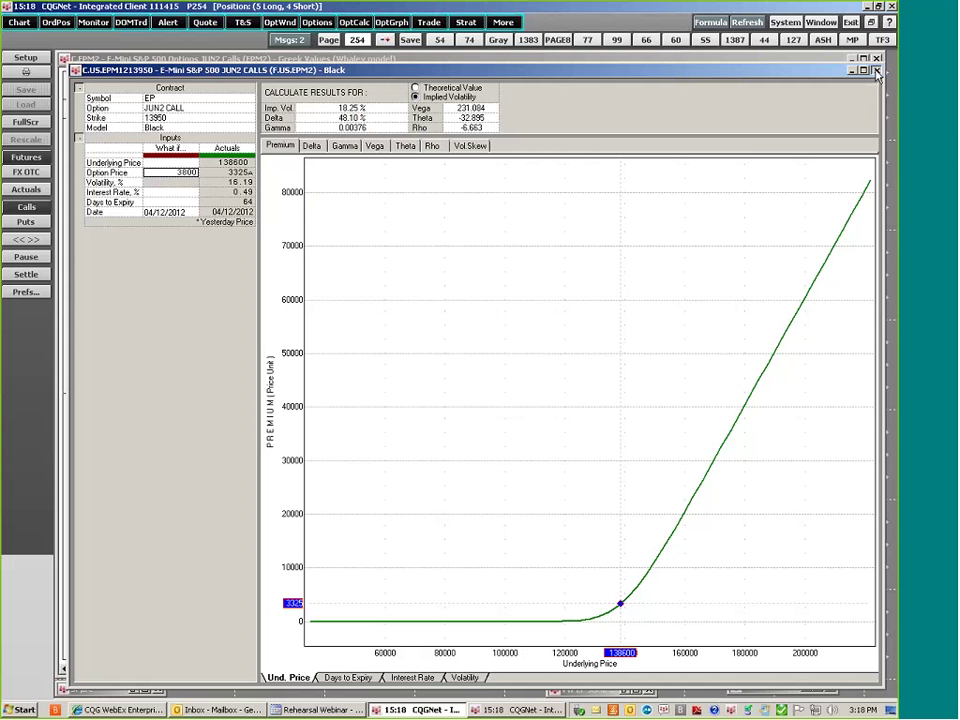
Close the What If calculator window.
{"action": "left_click", "coordinate": [657, 58]}
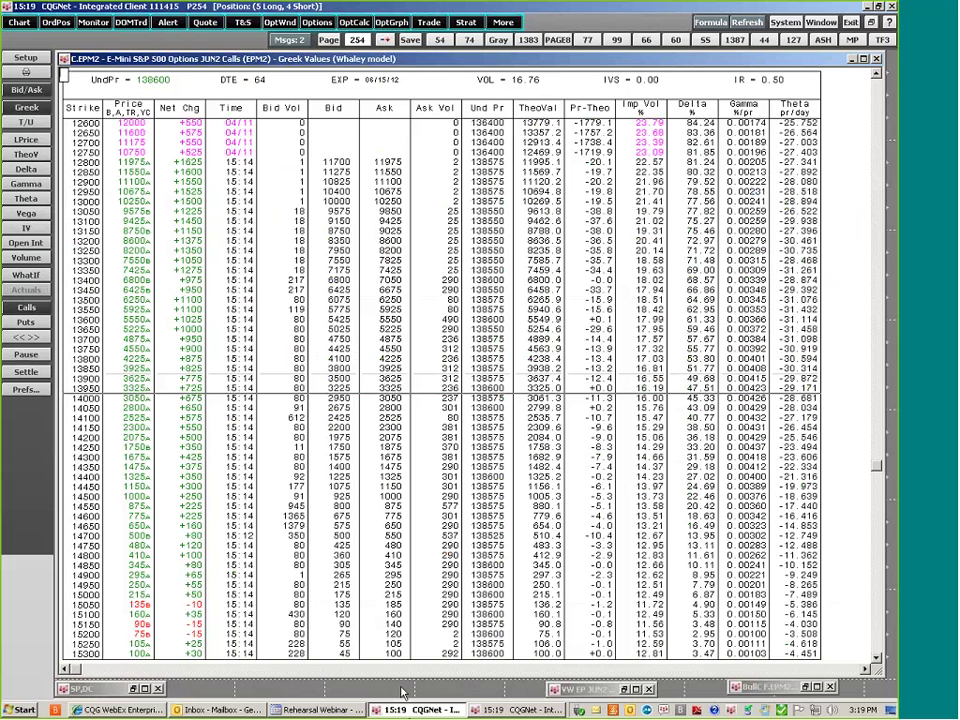
Restore the VW EP JUN2 window at a smaller size, keeping JUN2 Calls, and inspect the fitted curve.
{"action": "left_click", "coordinate": [636, 690]}
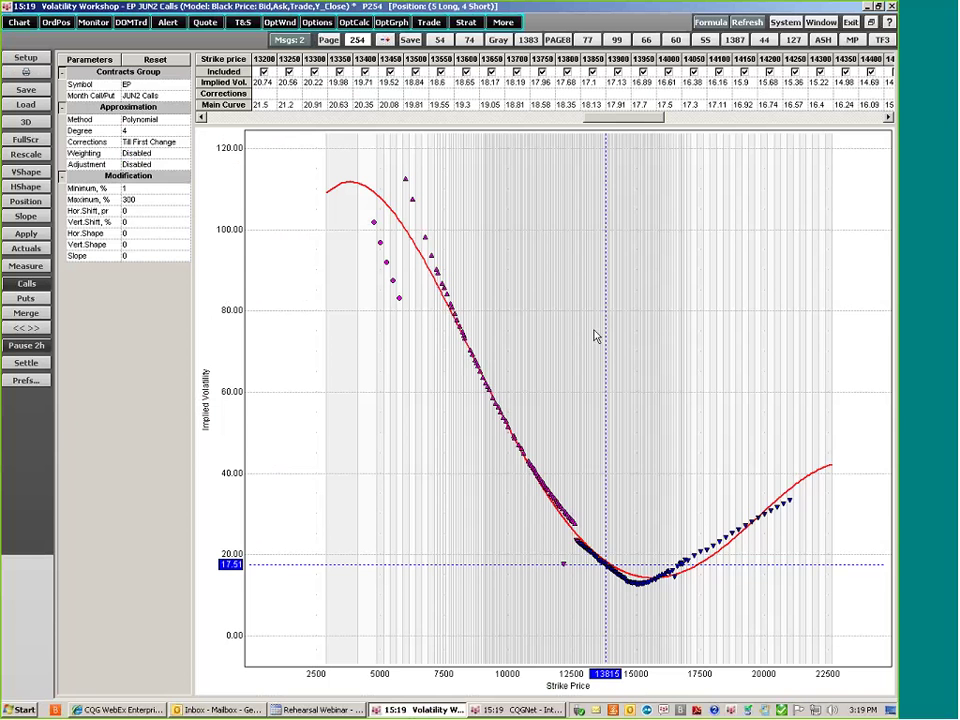
{"action": "left_click", "coordinate": [871, 22]}
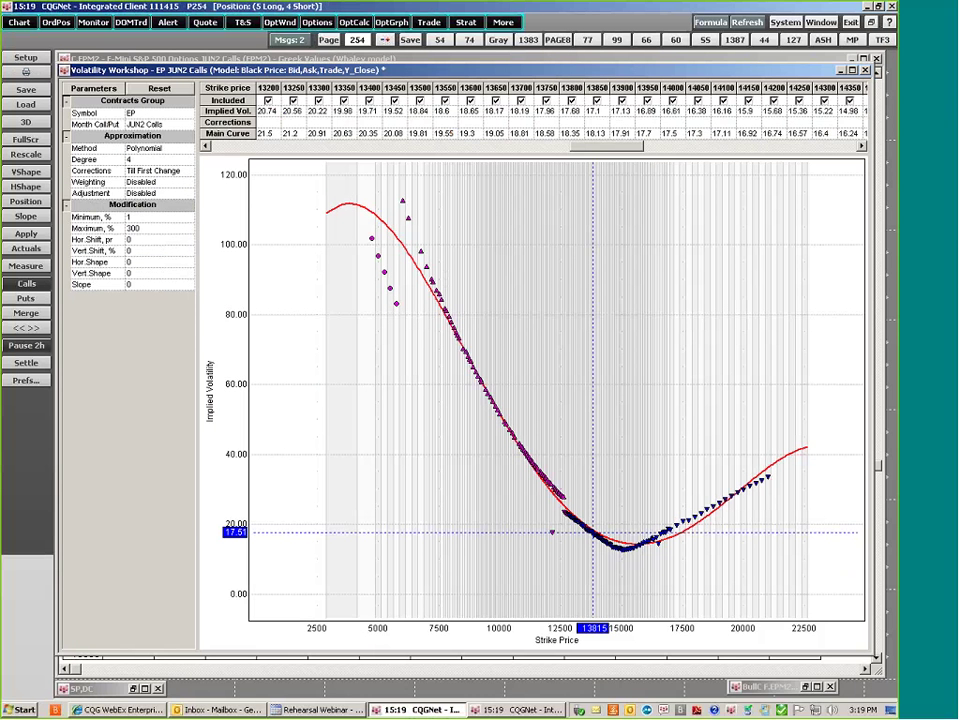
{"action": "left_click", "coordinate": [116, 115]}
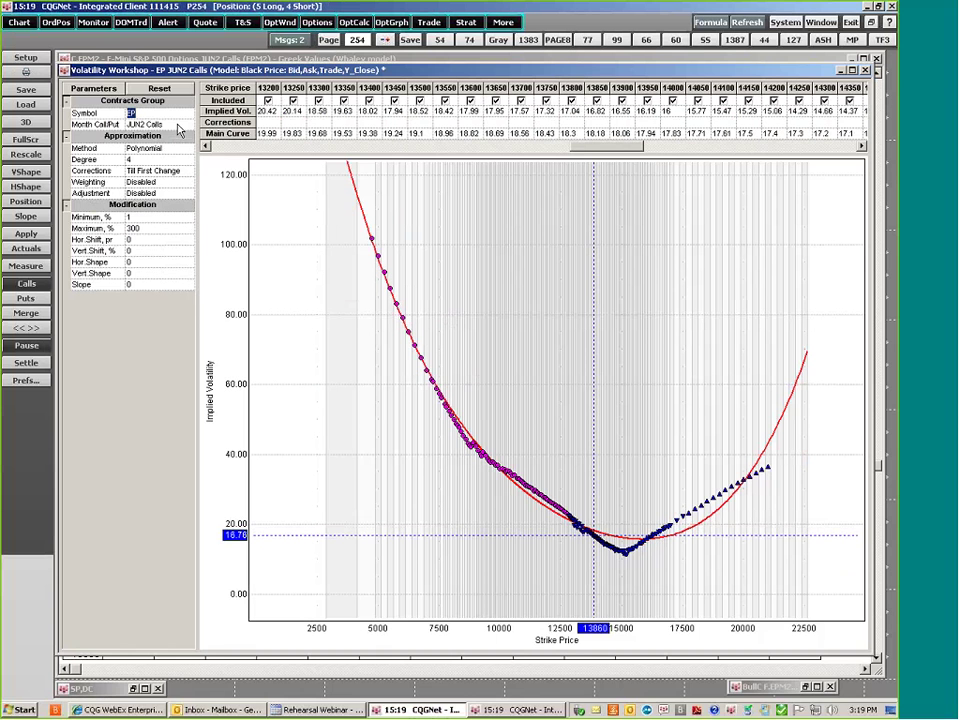
{"action": "left_click", "coordinate": [177, 125]}
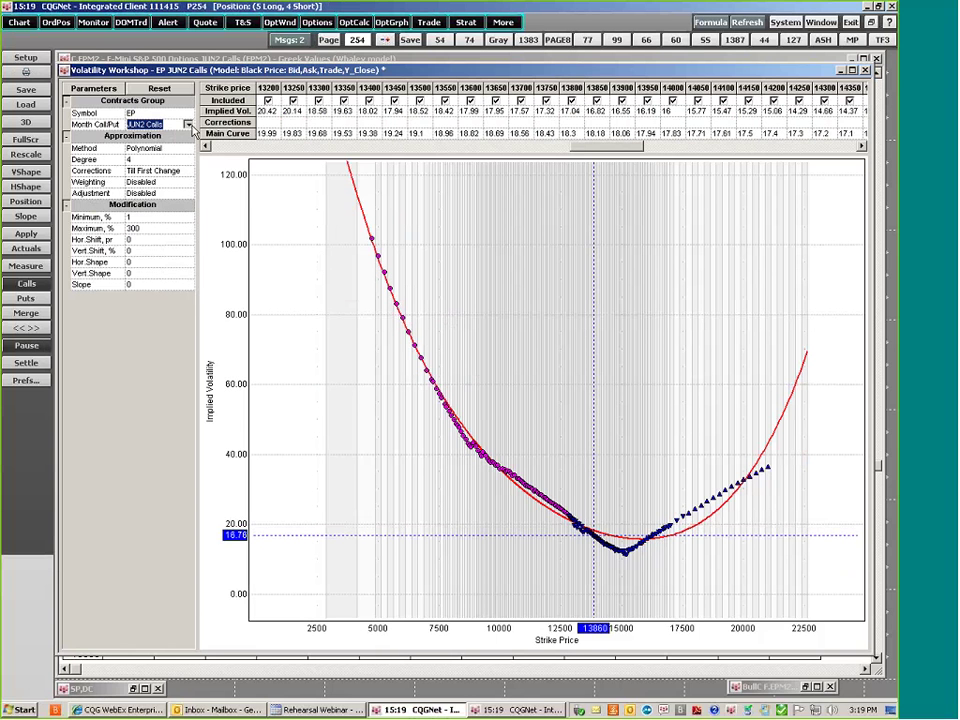
{"action": "left_click", "coordinate": [187, 124]}
{"action": "left_click", "coordinate": [187, 124]}
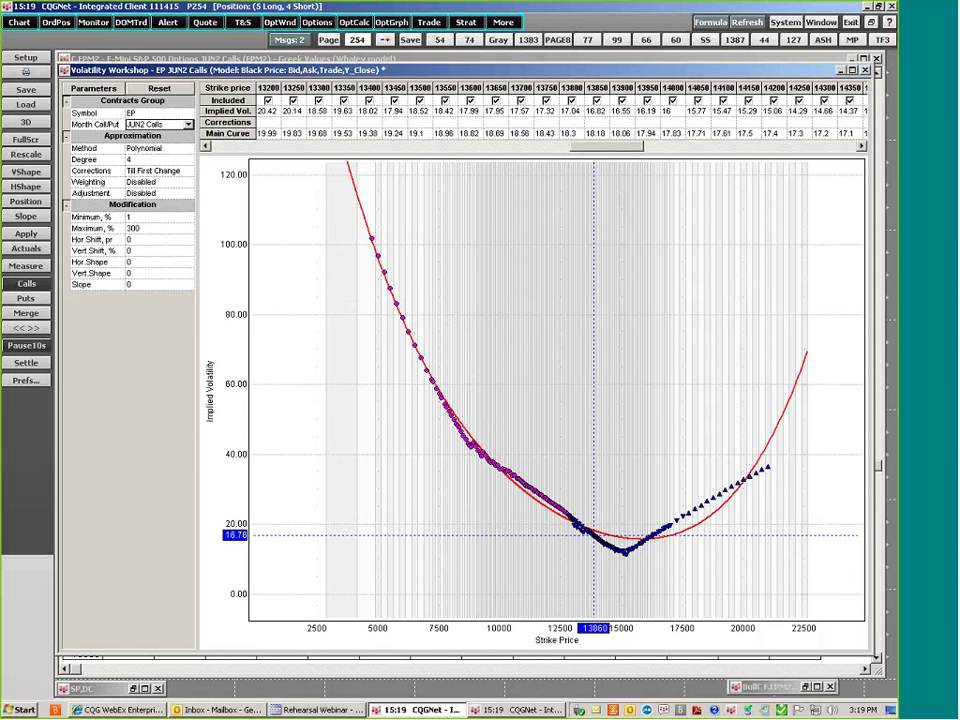
{"action": "mouse_move", "coordinate": [630, 549]}
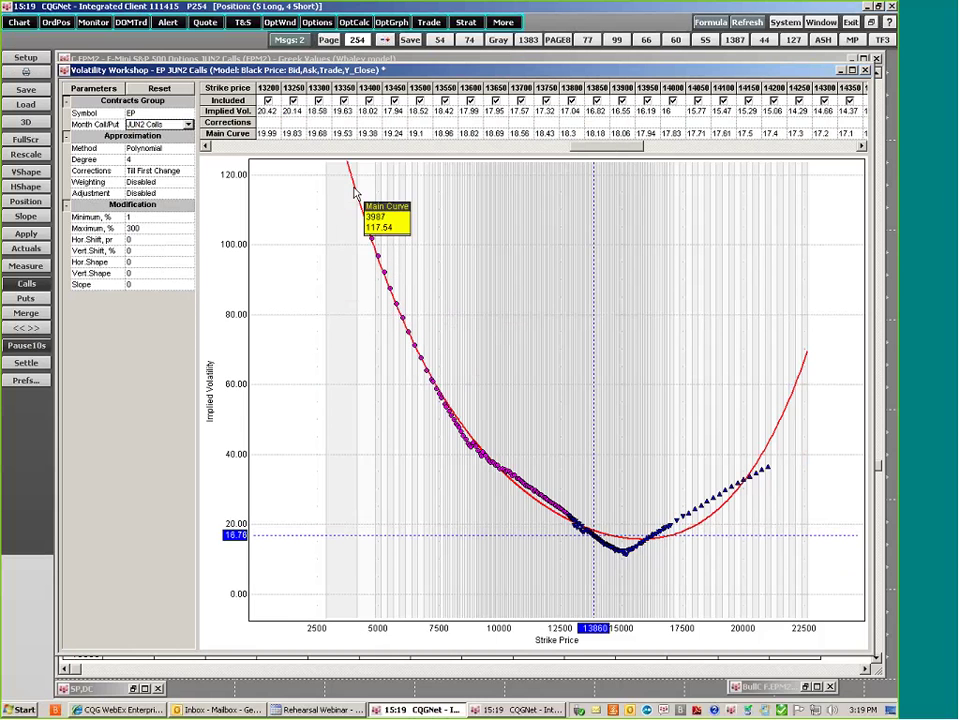
{"action": "mouse_move", "coordinate": [680, 533]}
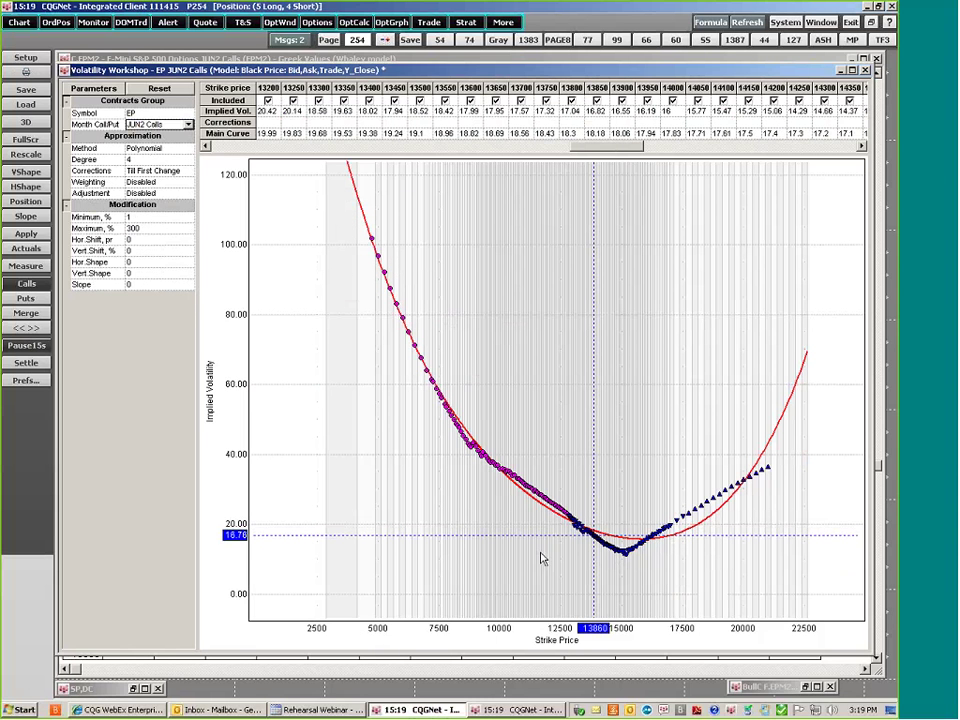
{"action": "mouse_move", "coordinate": [531, 508]}
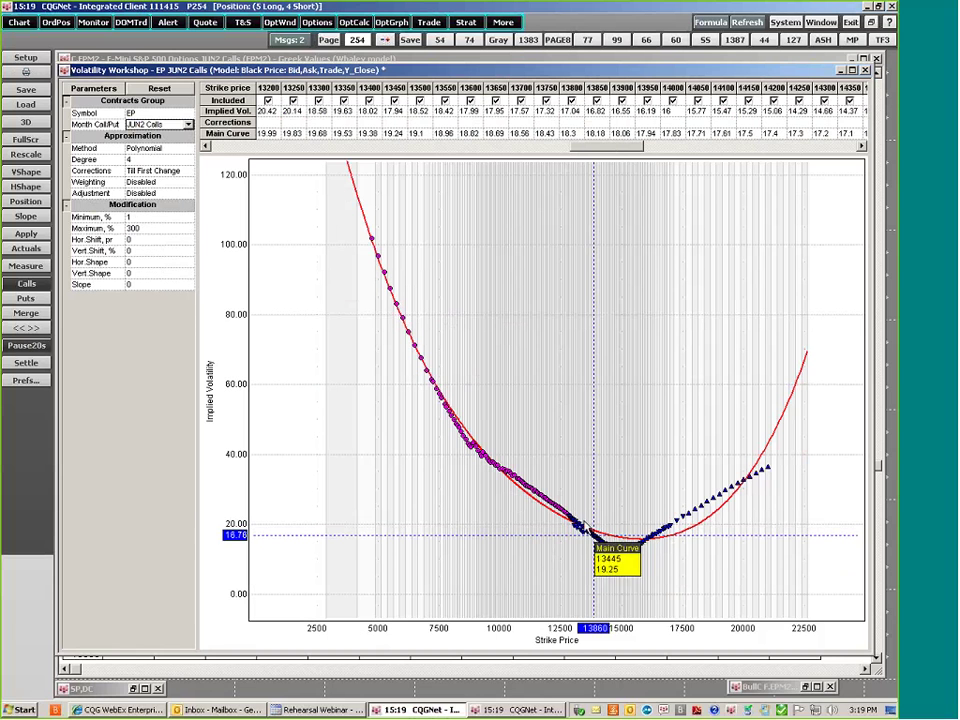
{"action": "mouse_move", "coordinate": [560, 528]}
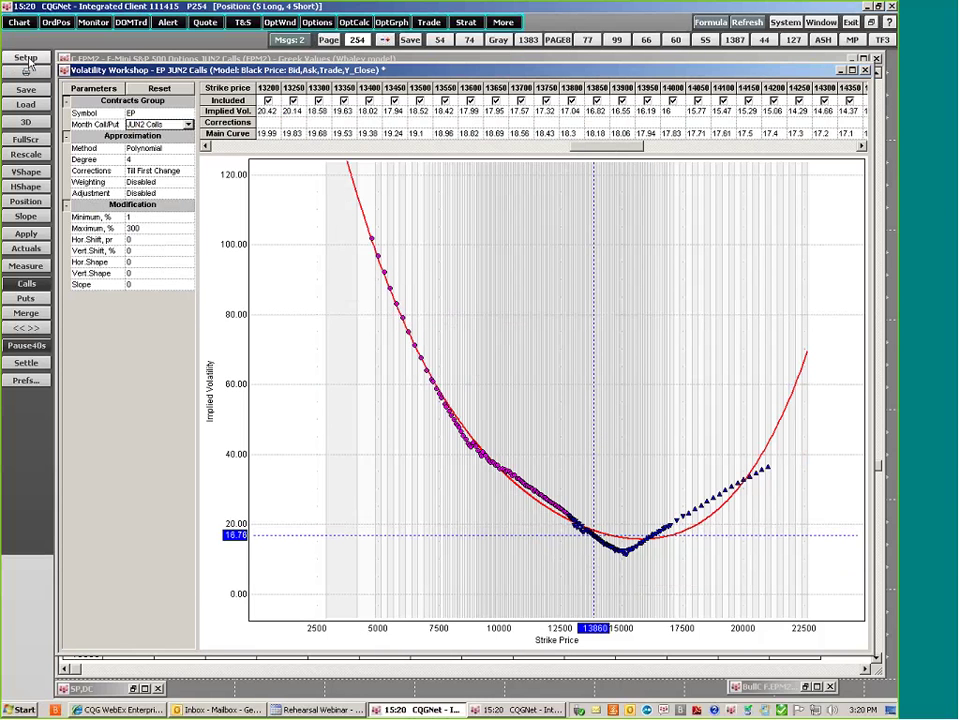
Turn on Yest. IVs and NetChange in the workshop's Preferences View settings, applying them.
{"action": "left_click", "coordinate": [27, 58]}
{"action": "left_click", "coordinate": [80, 91]}
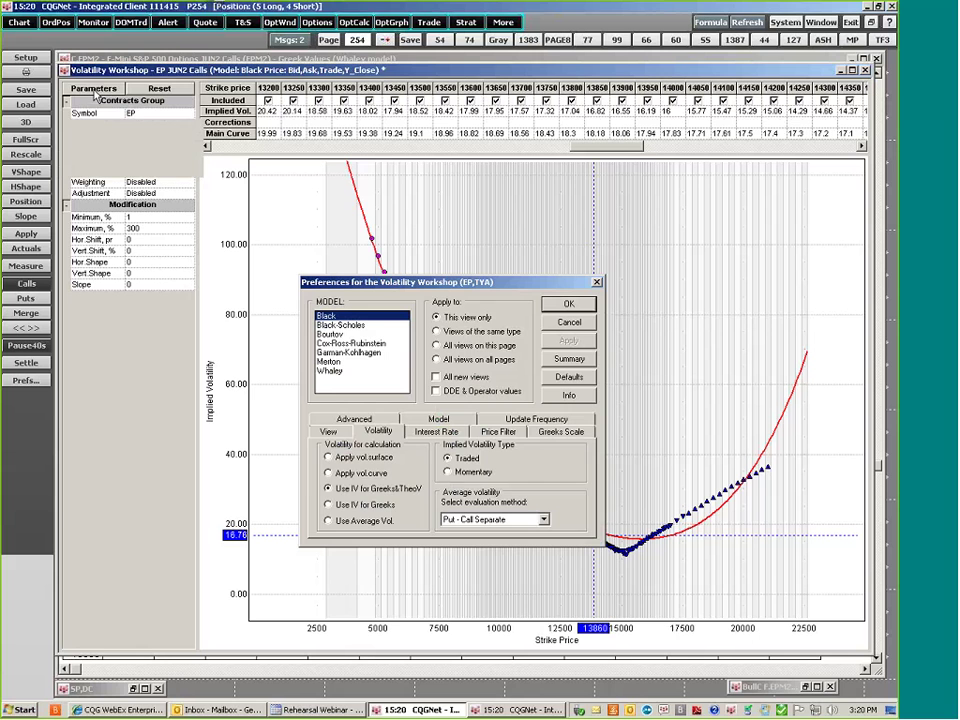
{"action": "left_click", "coordinate": [340, 431]}
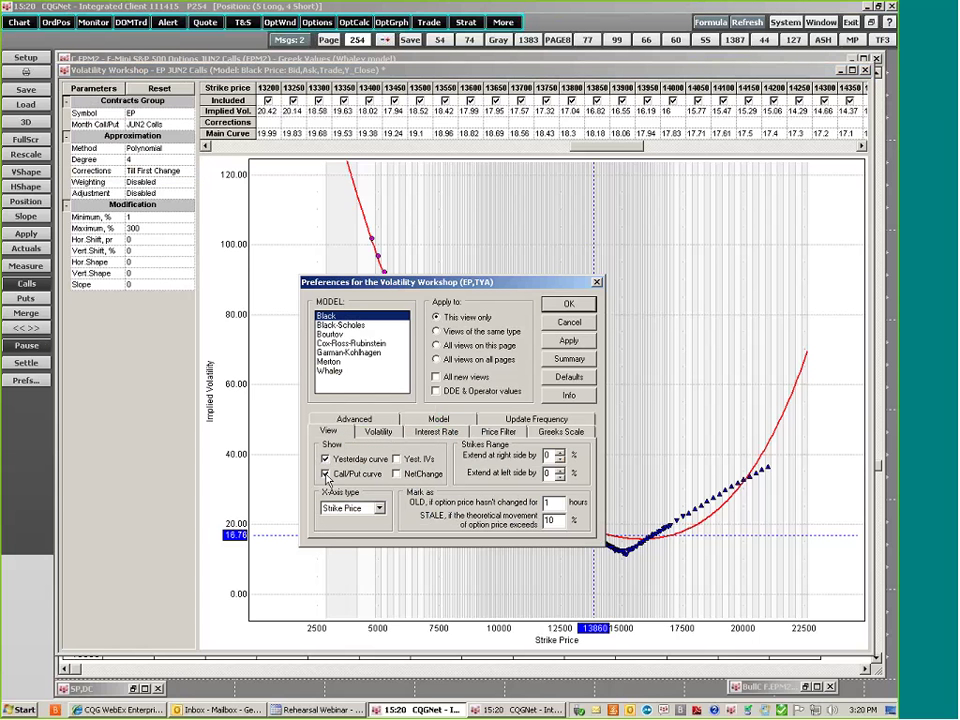
{"action": "left_click", "coordinate": [396, 458]}
{"action": "left_click", "coordinate": [397, 474]}
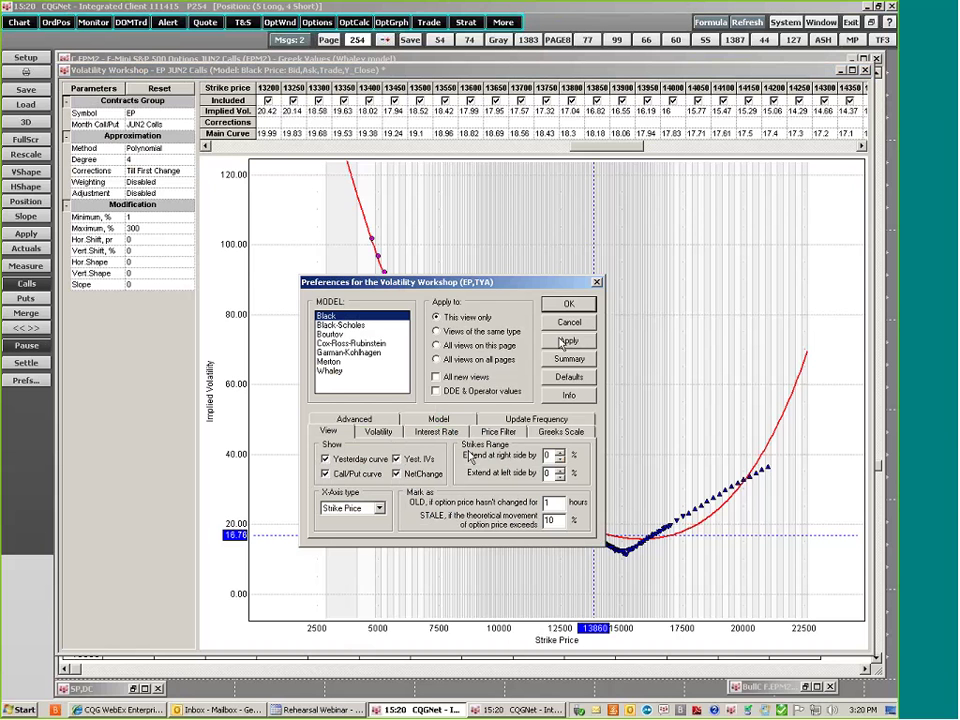
{"action": "left_click", "coordinate": [566, 341]}
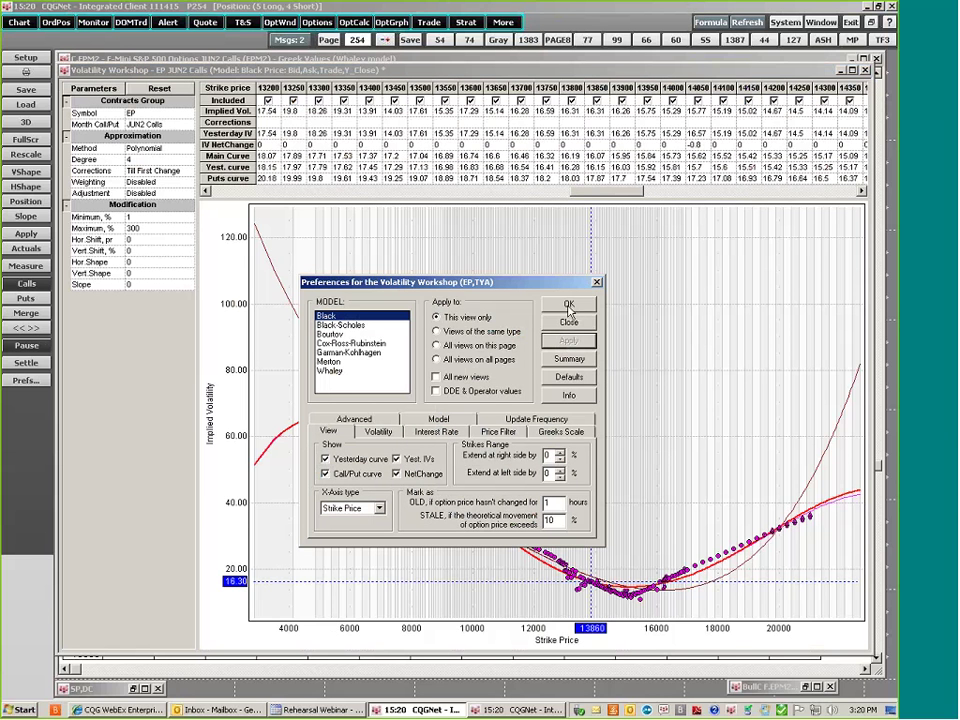
{"action": "left_click", "coordinate": [568, 304]}
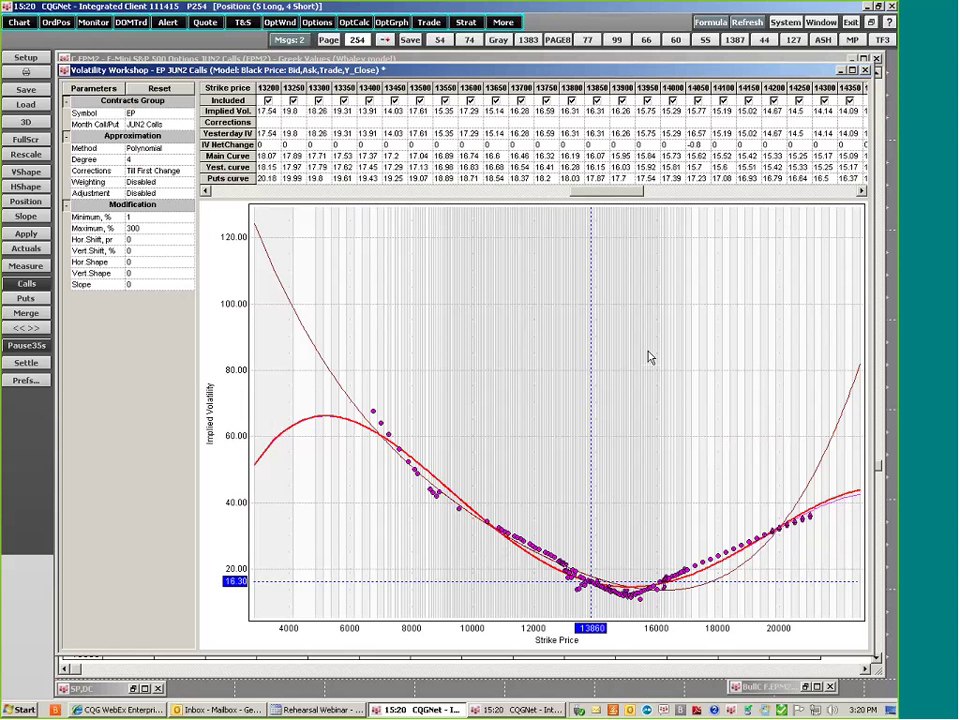
{"action": "mouse_move", "coordinate": [387, 442]}
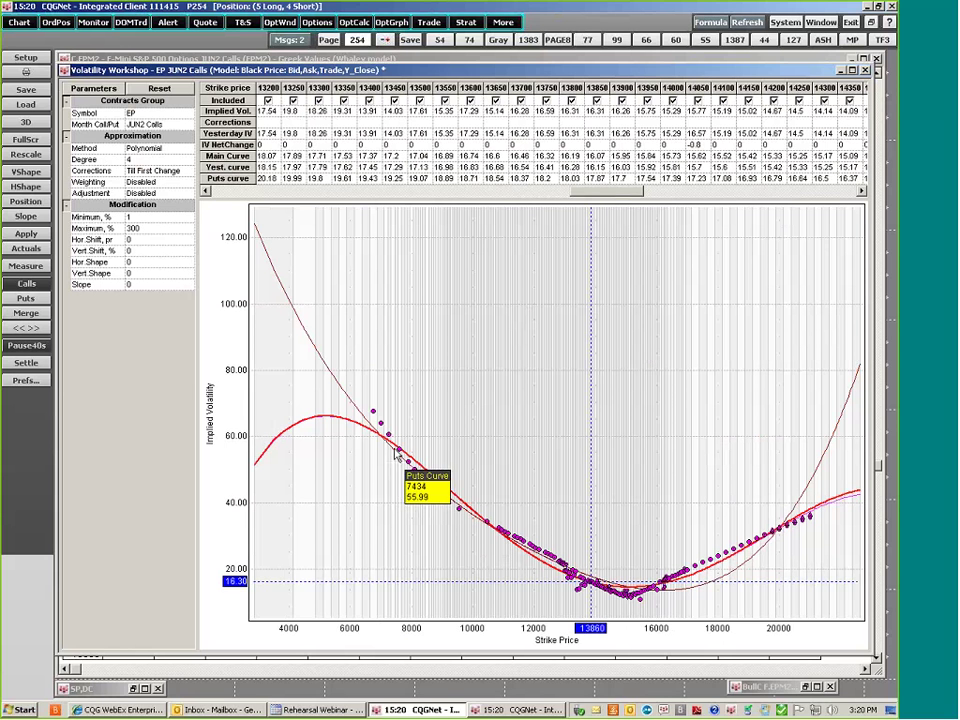
{"action": "mouse_move", "coordinate": [618, 584]}
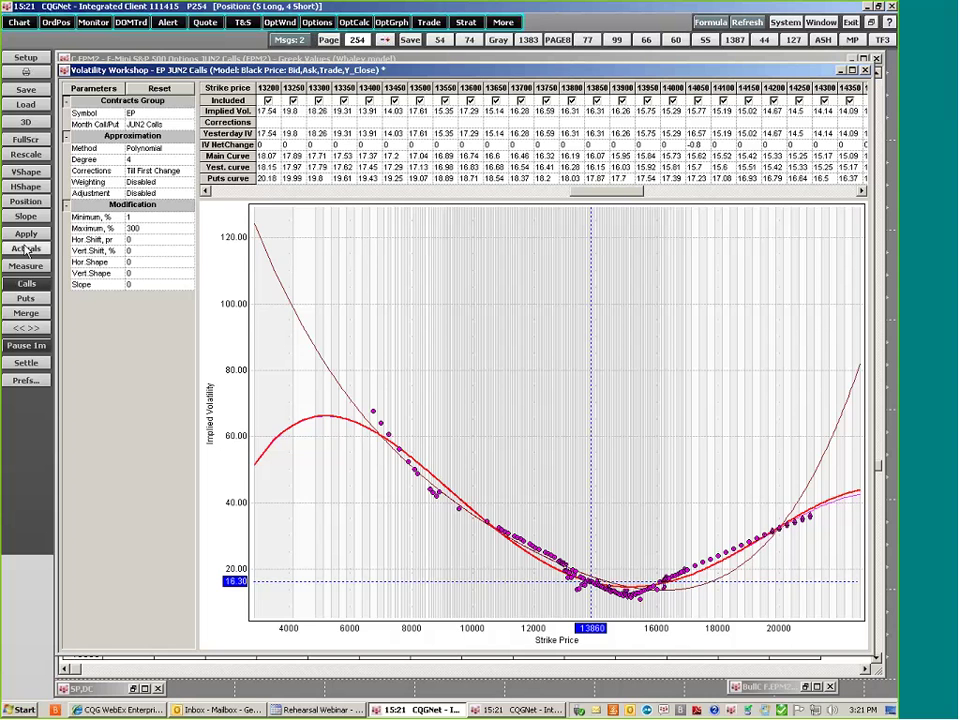
Drag the main curve to Hor Shift 126, Vert Shift 2.92, then minimize the workshop.
{"action": "left_click", "coordinate": [38, 204]}
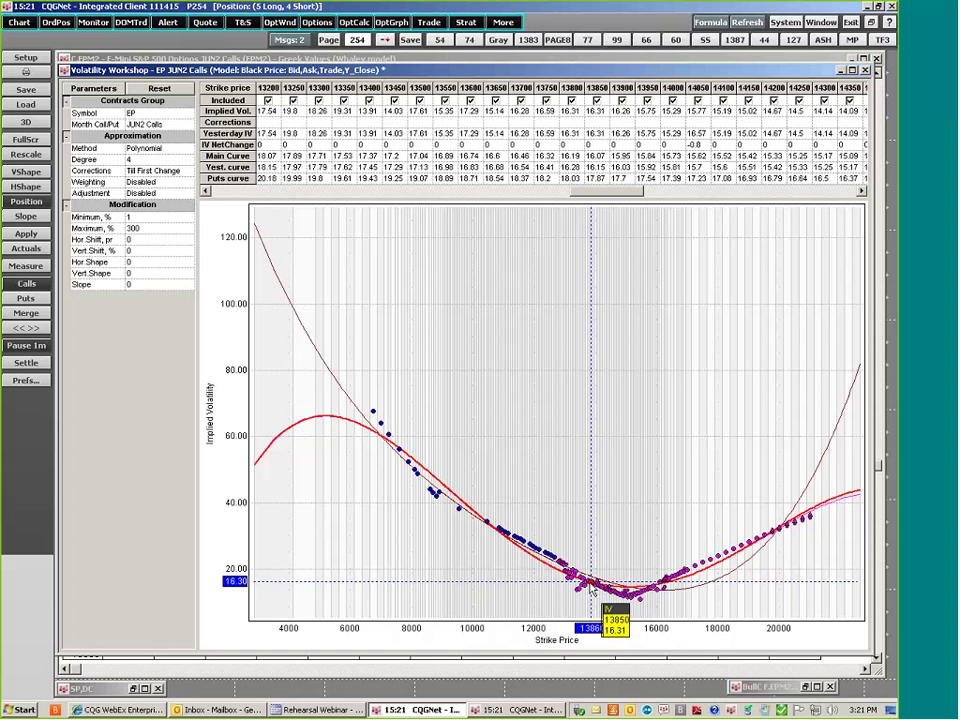
{"action": "left_click_drag", "start_coordinate": [594, 589], "coordinate": [591, 568]}
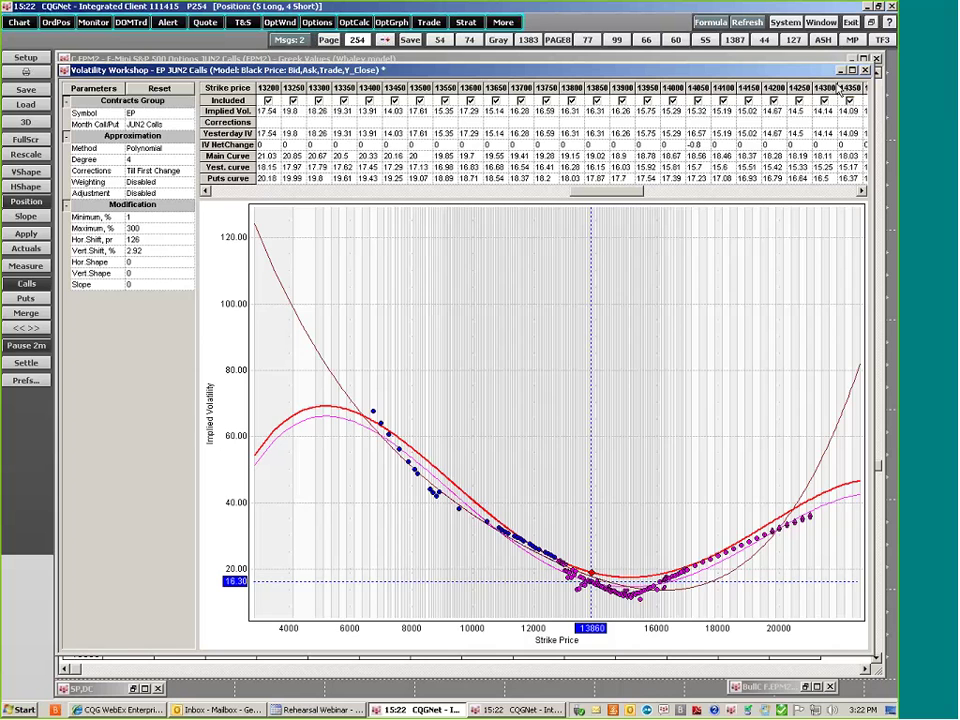
{"action": "left_click", "coordinate": [840, 72]}
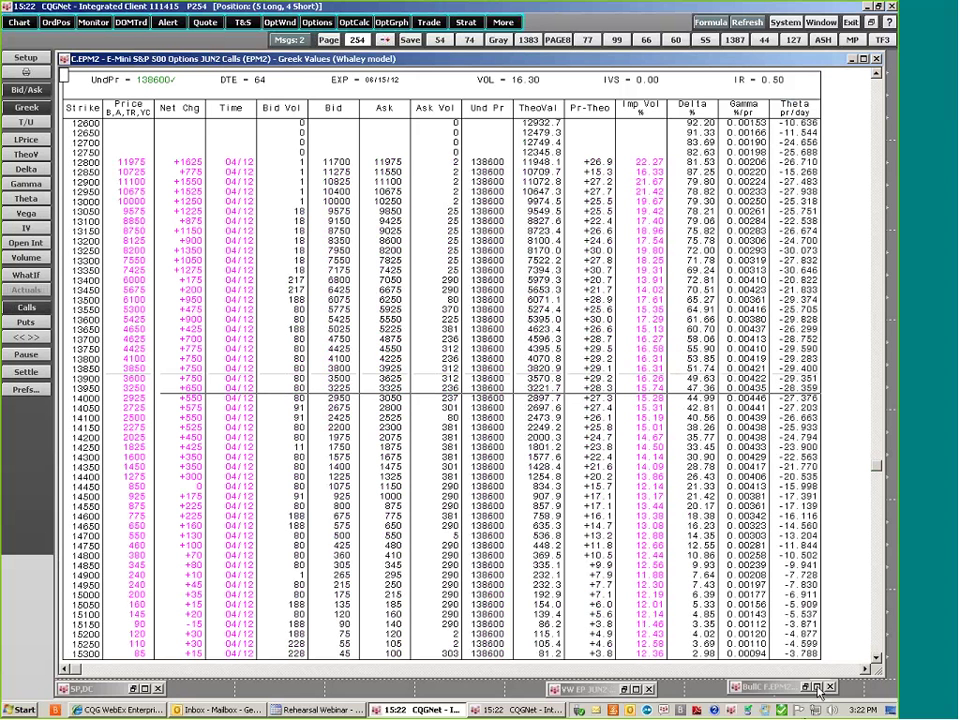
Bring up the Bull Call Spread window, resized to fill the client area.
{"action": "key", "text": "ctrl+Tab"}
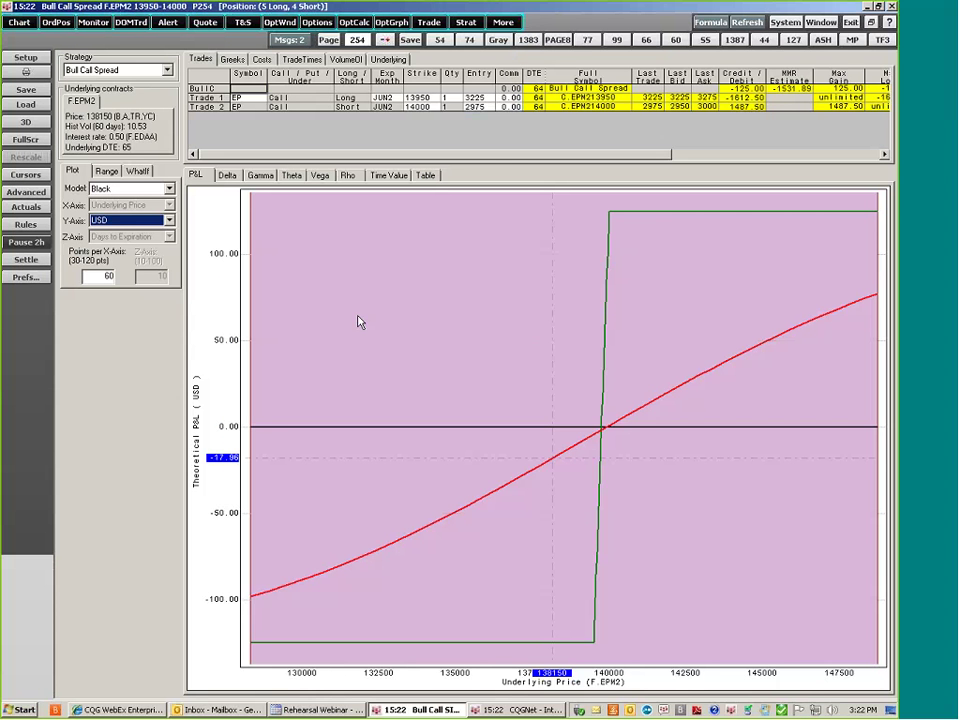
{"action": "left_click", "coordinate": [871, 22]}
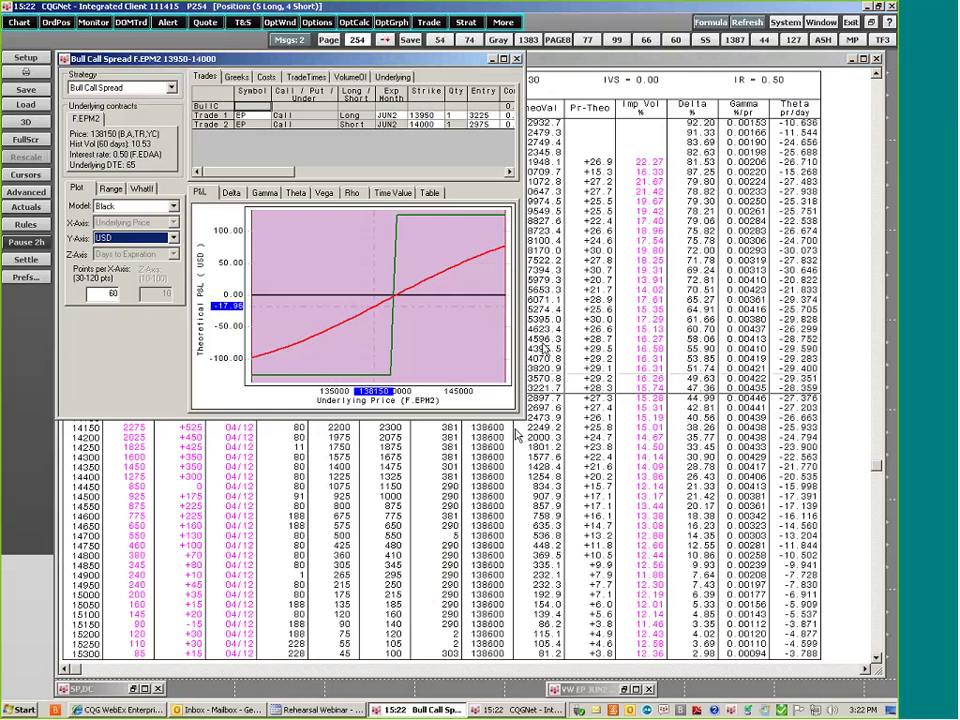
{"action": "left_click_drag", "start_coordinate": [520, 422], "coordinate": [878, 666]}
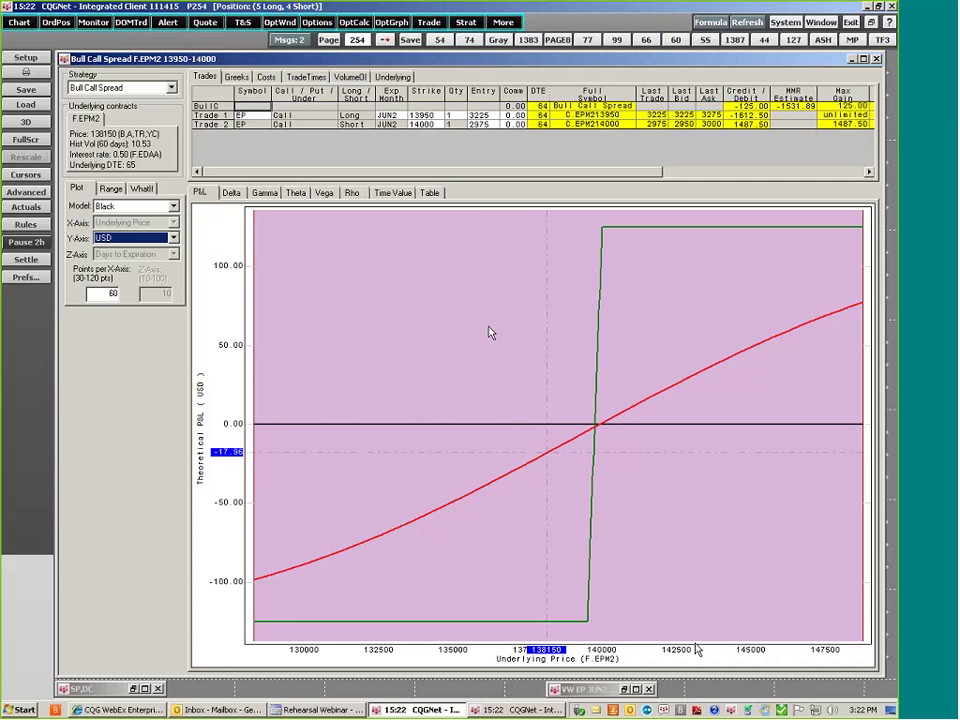
Rescale the P&L chart to an underlying range of 127500–160000 and a P&L range up to 300.
{"action": "left_click_drag", "start_coordinate": [696, 649], "coordinate": [540, 649]}
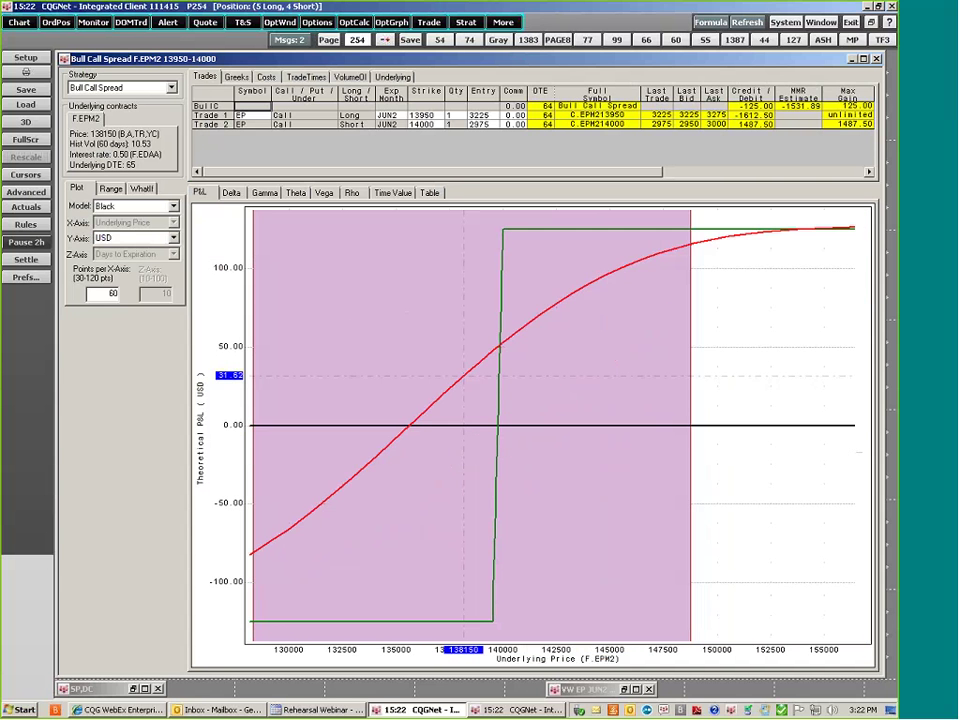
{"action": "left_click_drag", "start_coordinate": [223, 332], "coordinate": [223, 380]}
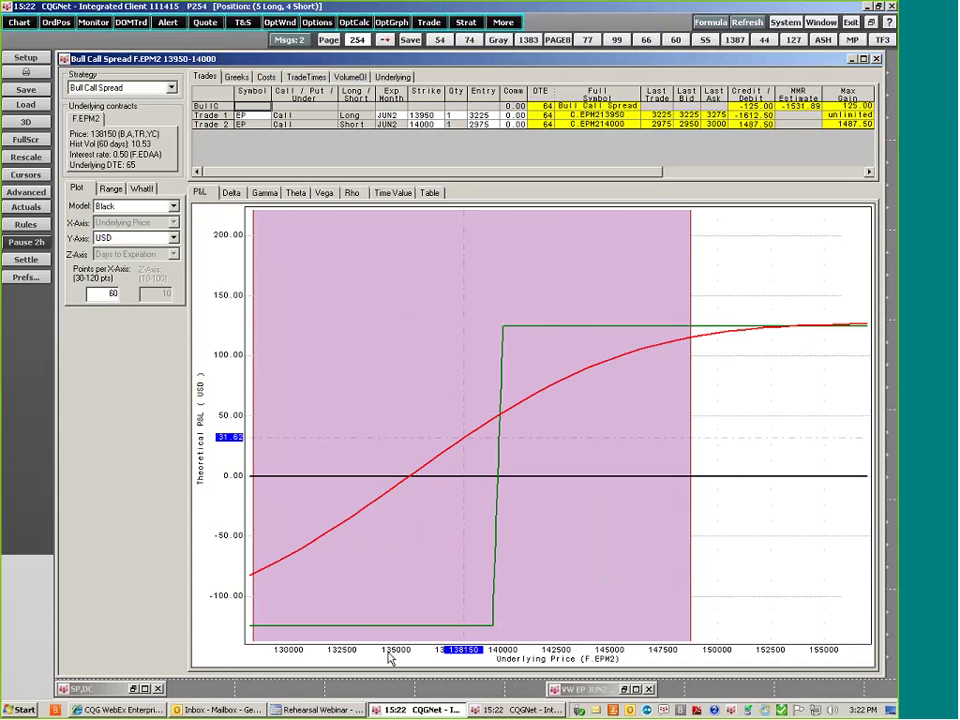
{"action": "left_click_drag", "start_coordinate": [392, 537], "coordinate": [484, 537]}
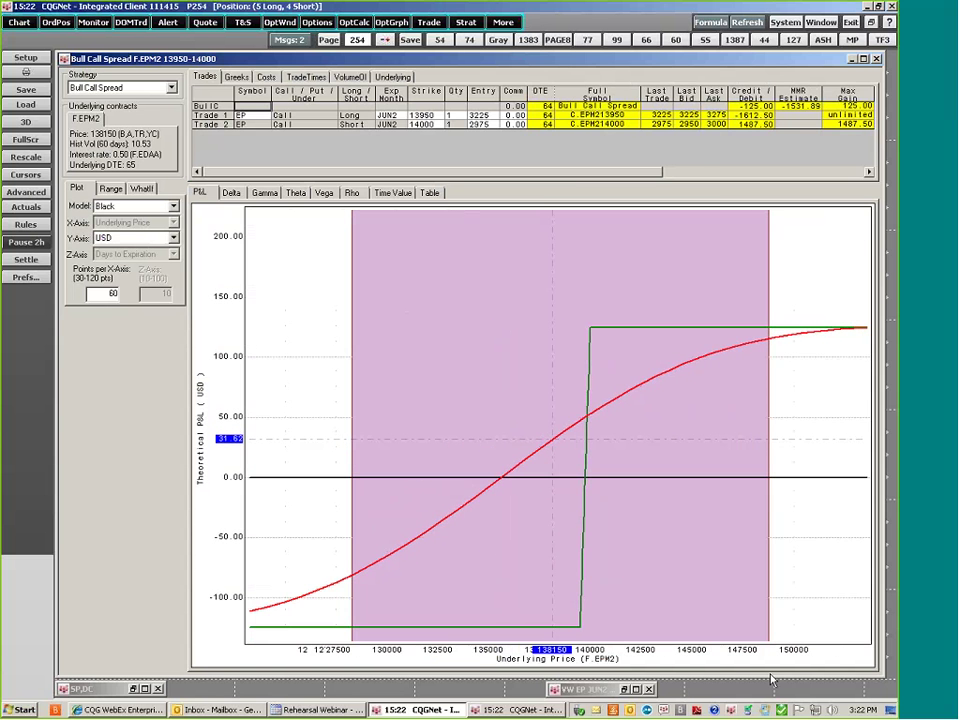
{"action": "left_click_drag", "start_coordinate": [754, 652], "coordinate": [484, 636]}
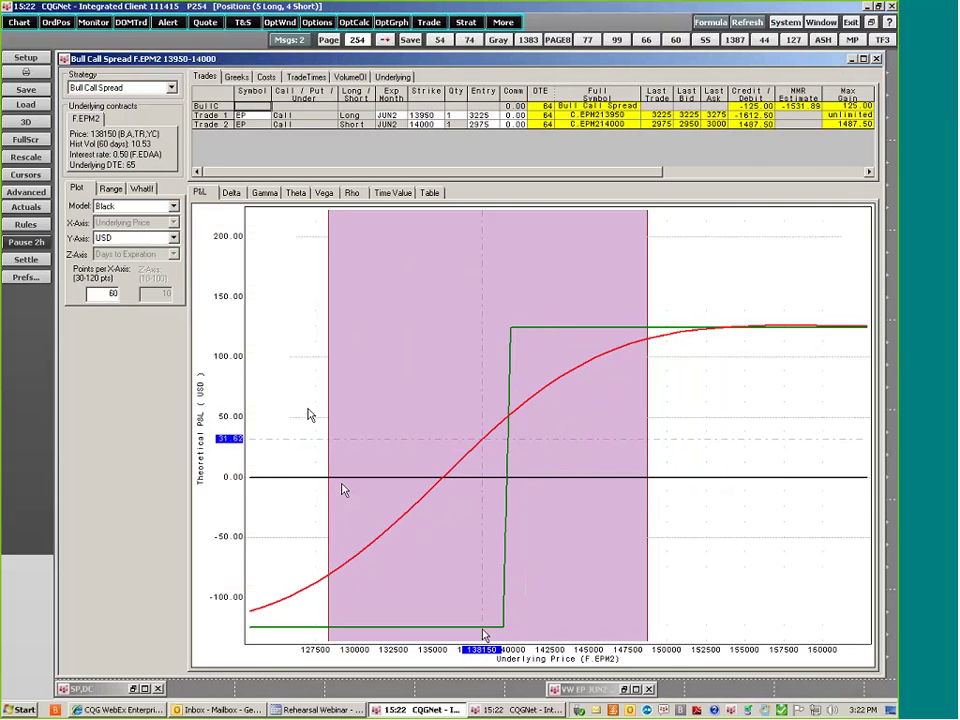
{"action": "left_click_drag", "start_coordinate": [311, 414], "coordinate": [283, 530]}
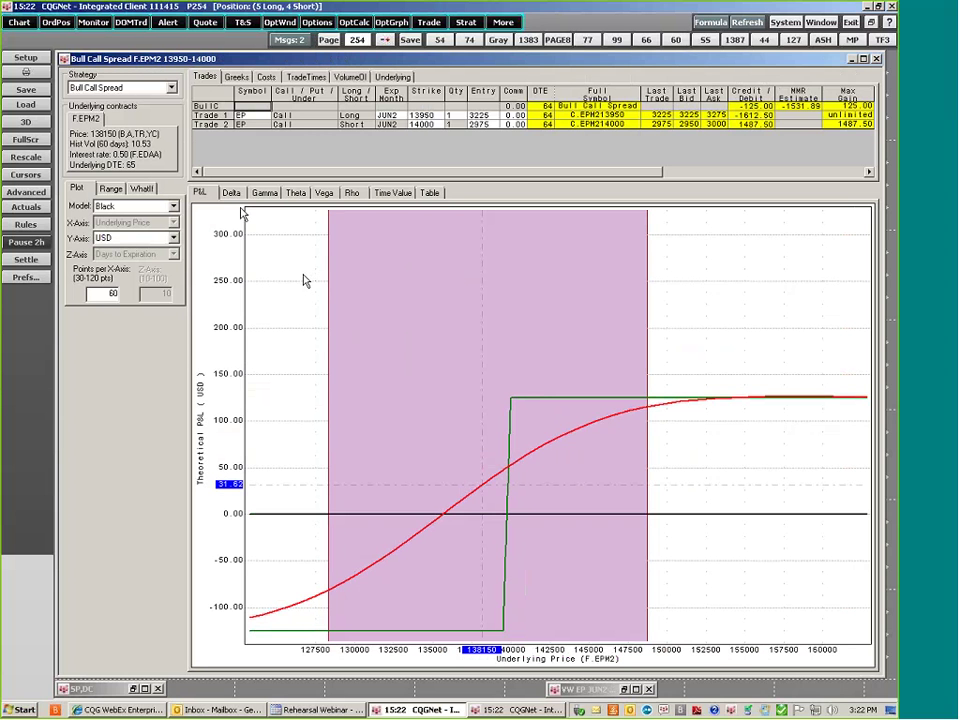
Open the Strategy dropdown and scroll through the available spread types.
{"action": "left_click", "coordinate": [172, 89]}
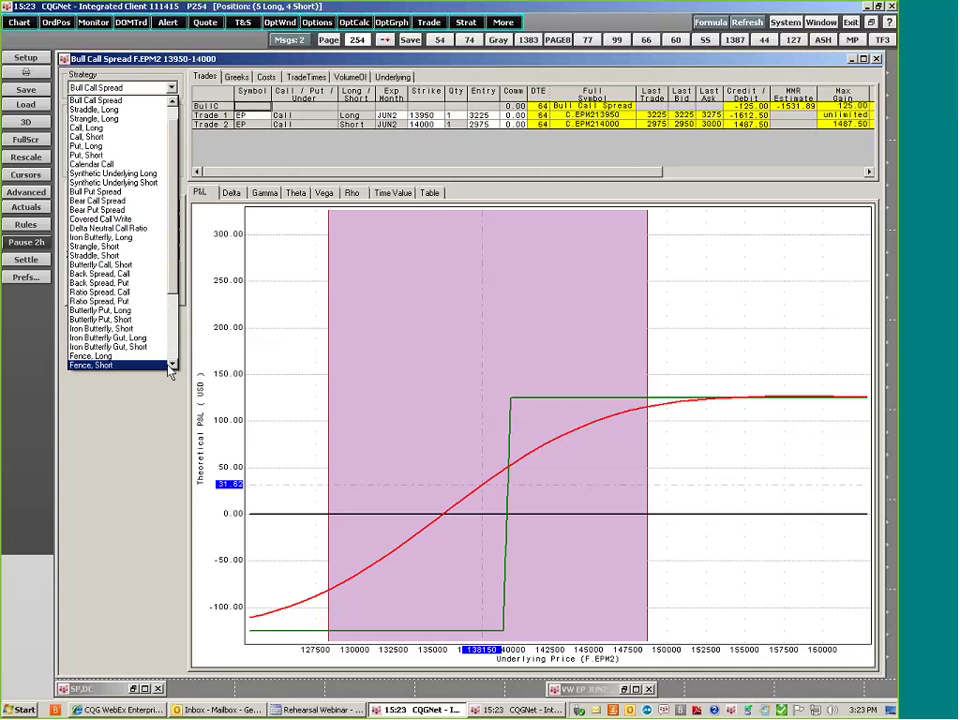
{"action": "scroll", "coordinate": [175, 368], "scroll_direction": "down", "scroll_amount": 4}
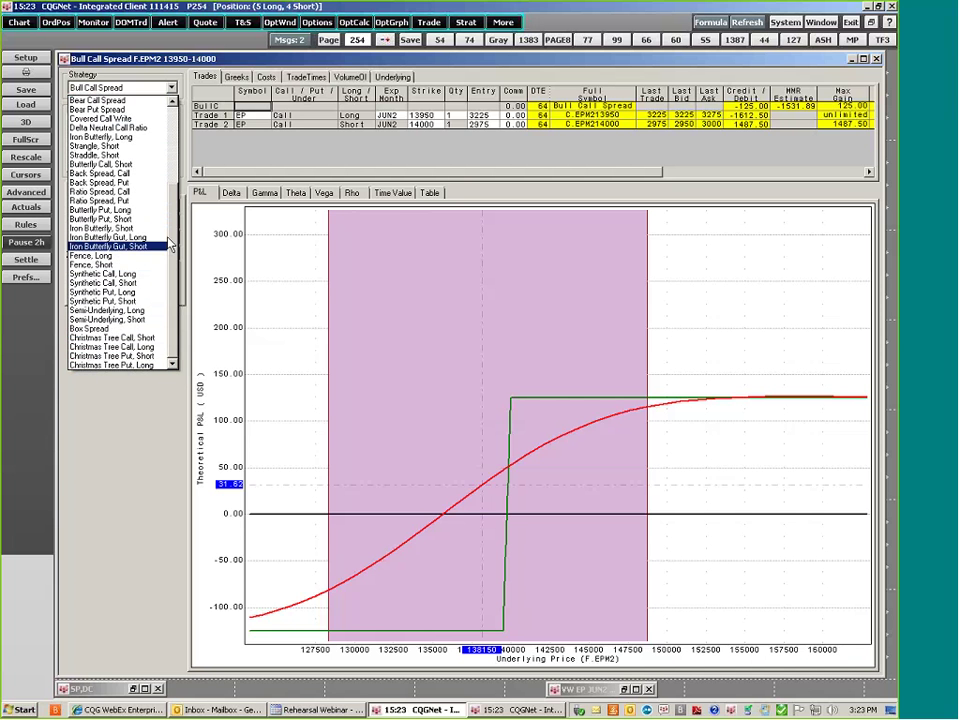
{"action": "scroll", "coordinate": [134, 103], "scroll_direction": "up", "scroll_amount": 5}
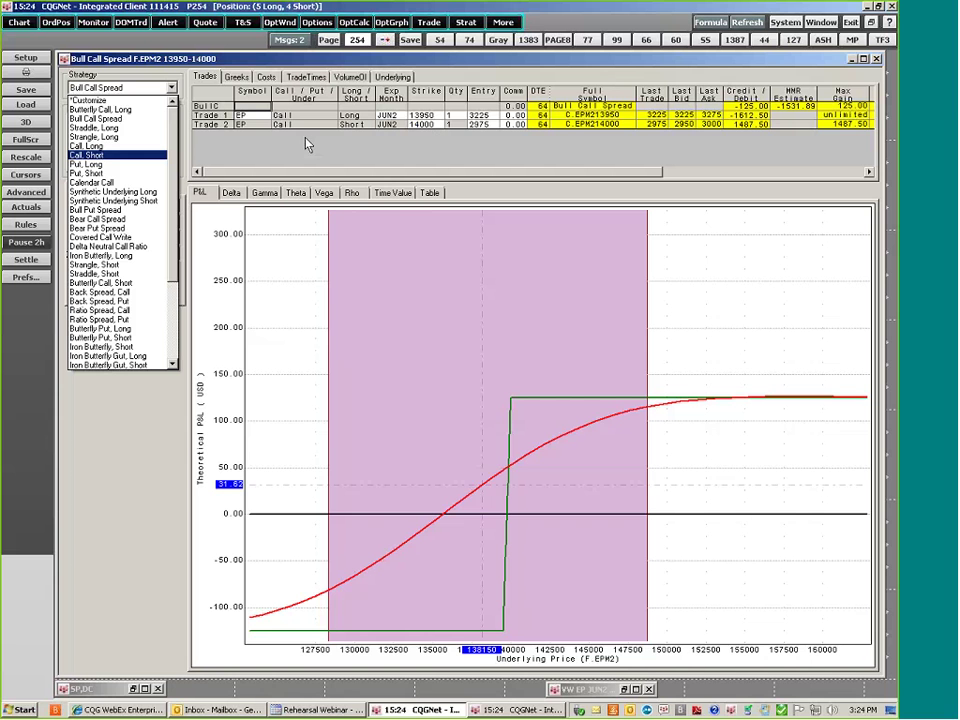
Keep Bull Call Spread, check Trade 2's strike choices (staying at 14000) and Trade 1's entry pricing without changes.
{"action": "left_click", "coordinate": [437, 136]}
{"action": "left_click", "coordinate": [435, 125]}
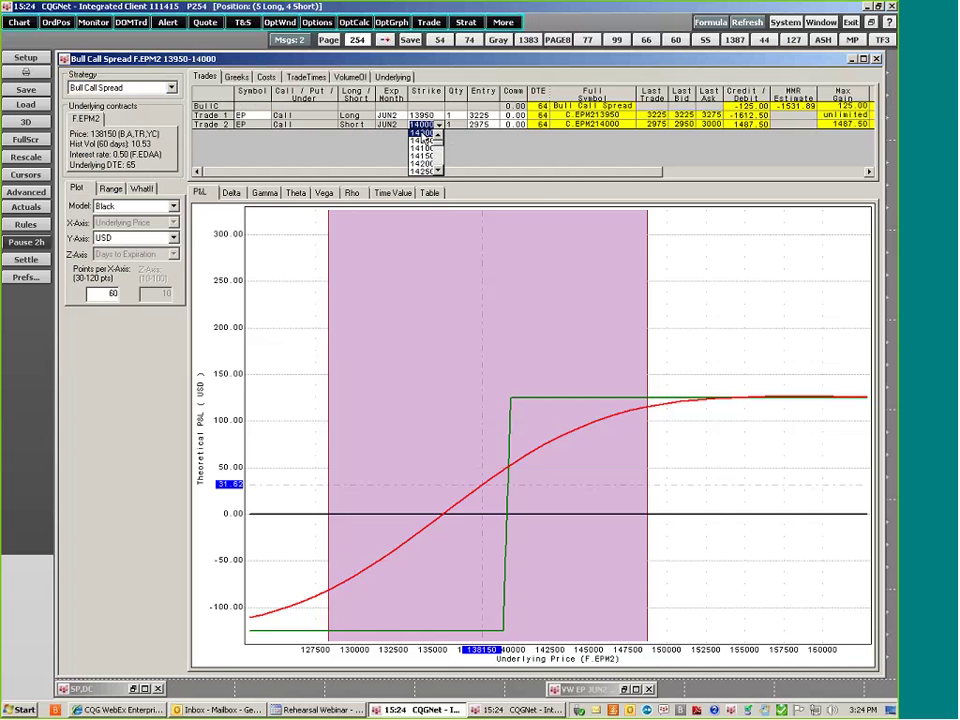
{"action": "left_click", "coordinate": [423, 133]}
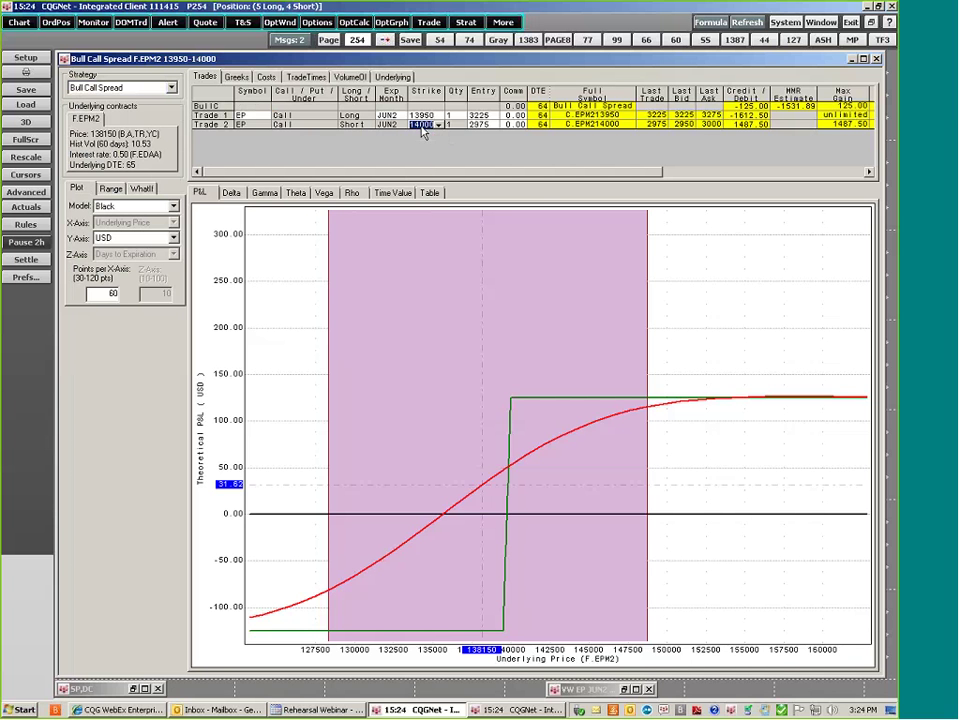
{"action": "left_click", "coordinate": [484, 118]}
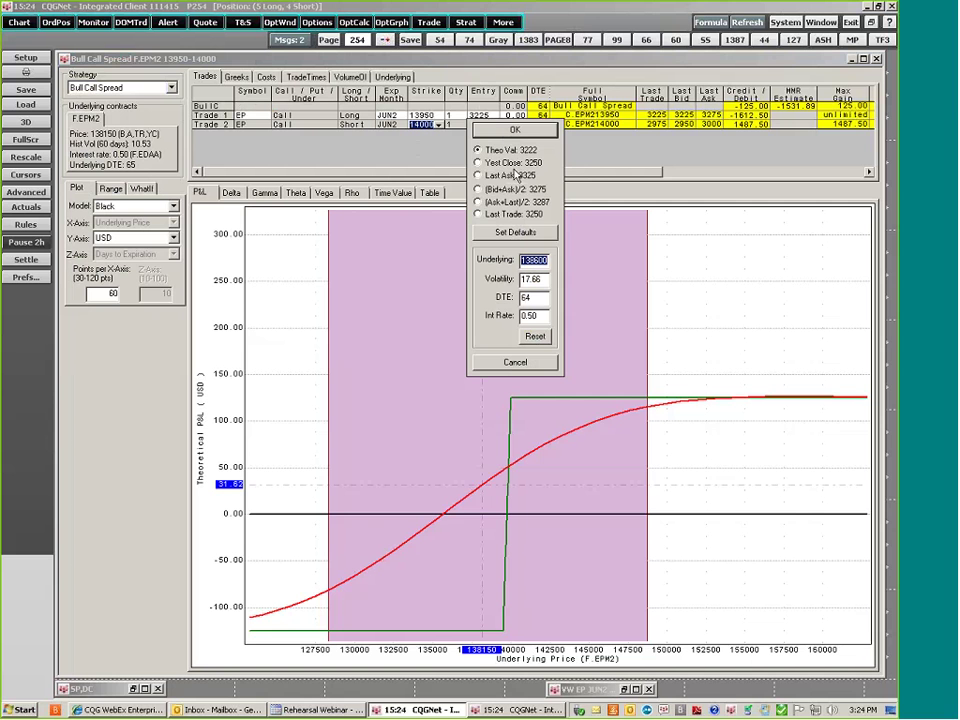
{"action": "left_click", "coordinate": [510, 363]}
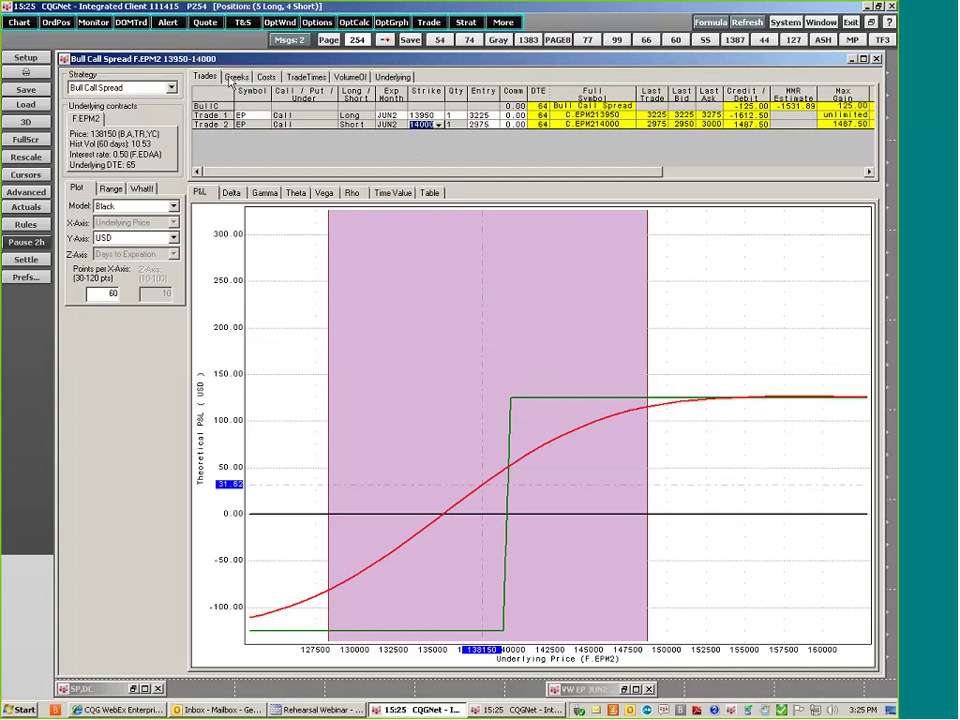
{"action": "left_click", "coordinate": [235, 77]}
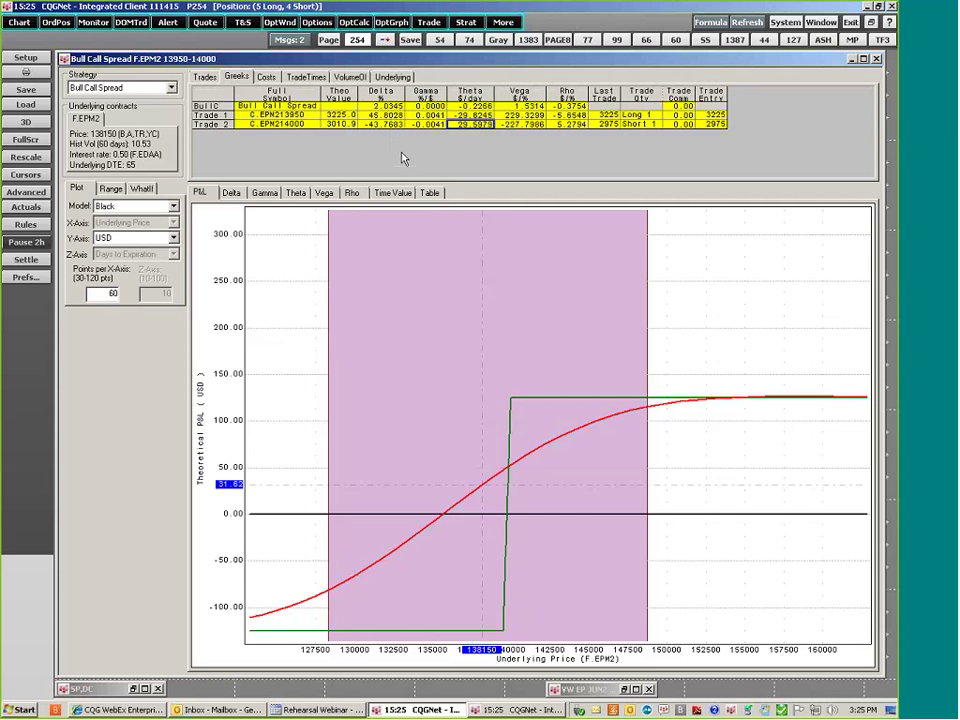
{"action": "left_click", "coordinate": [266, 77]}
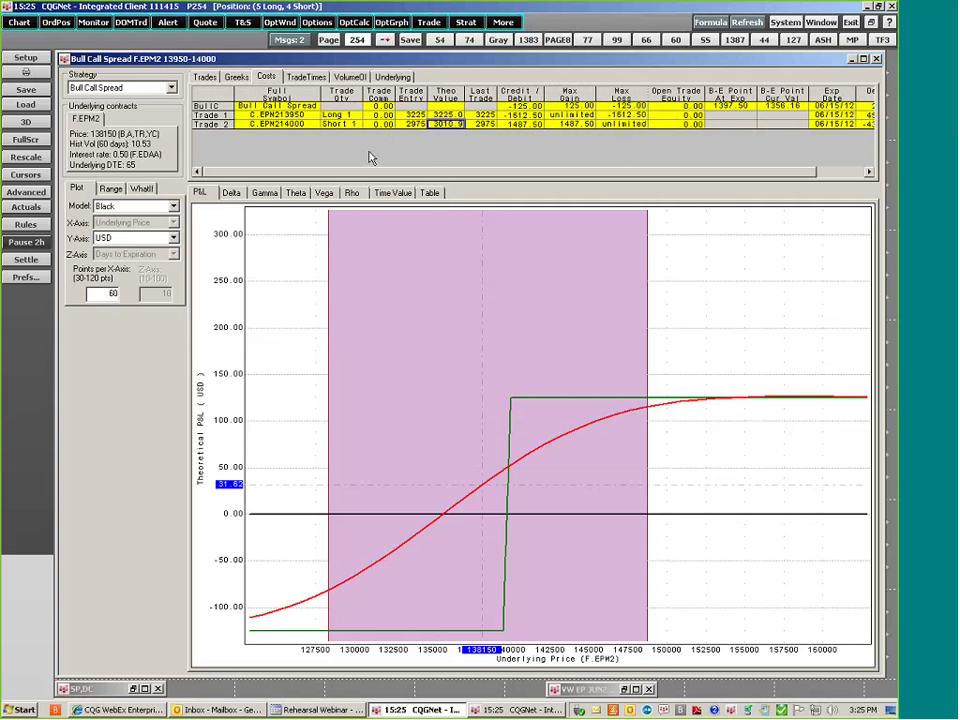
{"action": "left_click", "coordinate": [305, 77]}
{"action": "left_click", "coordinate": [349, 77]}
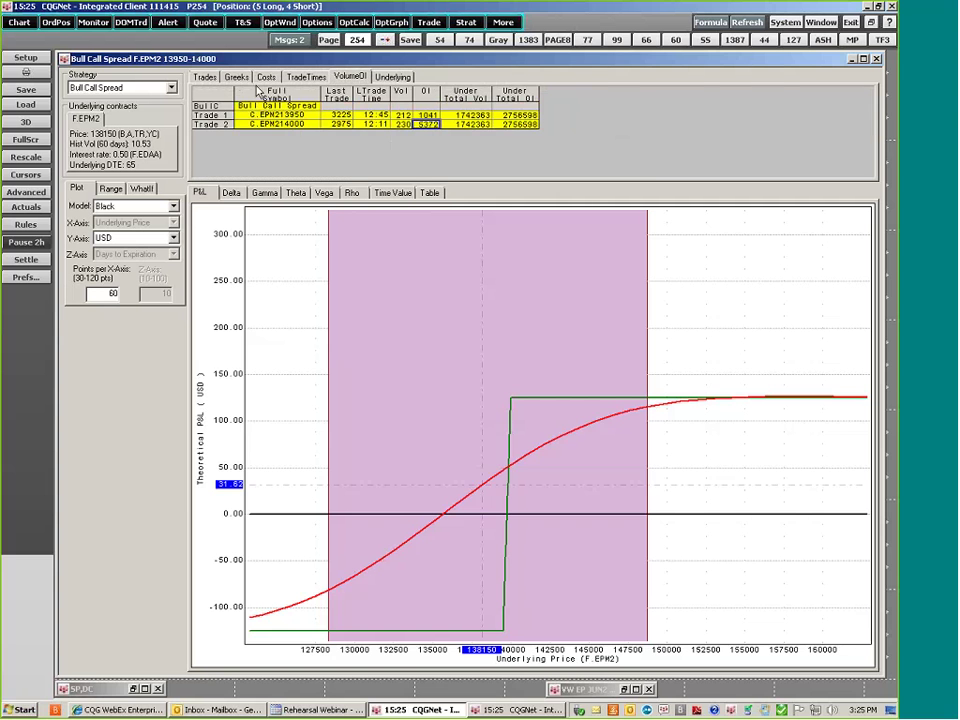
{"action": "left_click", "coordinate": [202, 78]}
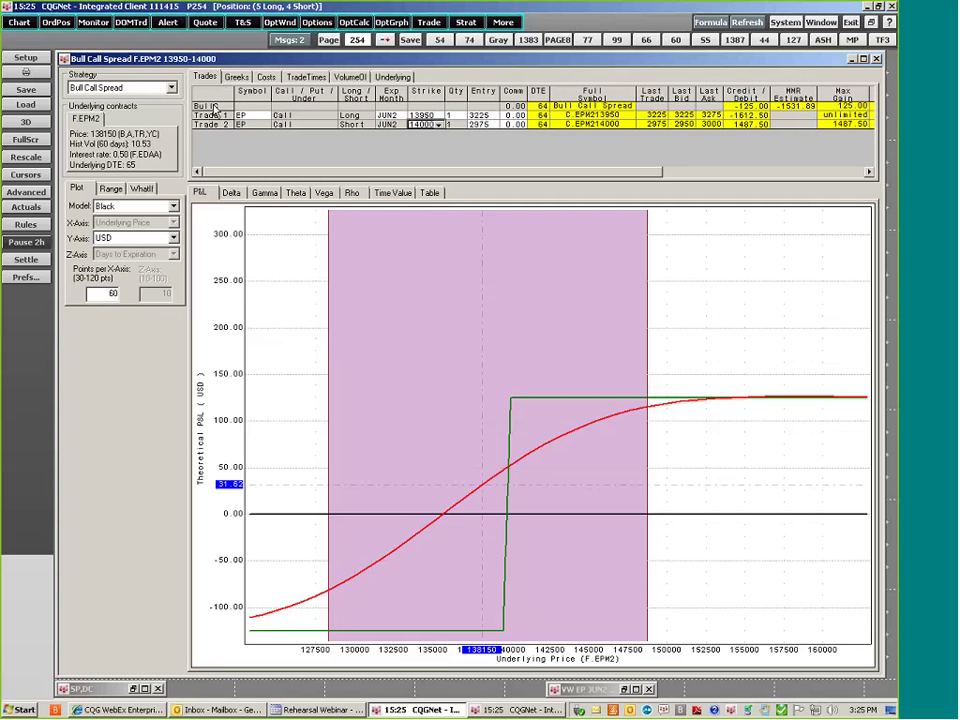
Pan and zoom the P&L chart so the price axis spans roughly 117500 to 165000.
{"action": "left_click_drag", "start_coordinate": [439, 398], "coordinate": [439, 356]}
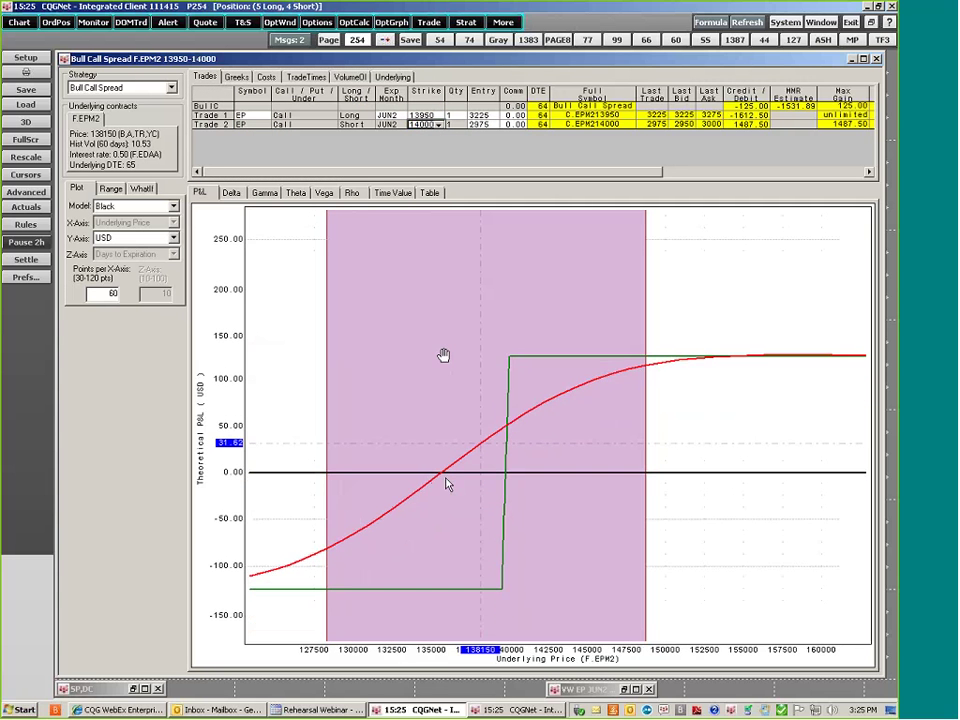
{"action": "left_click_drag", "start_coordinate": [471, 436], "coordinate": [528, 437]}
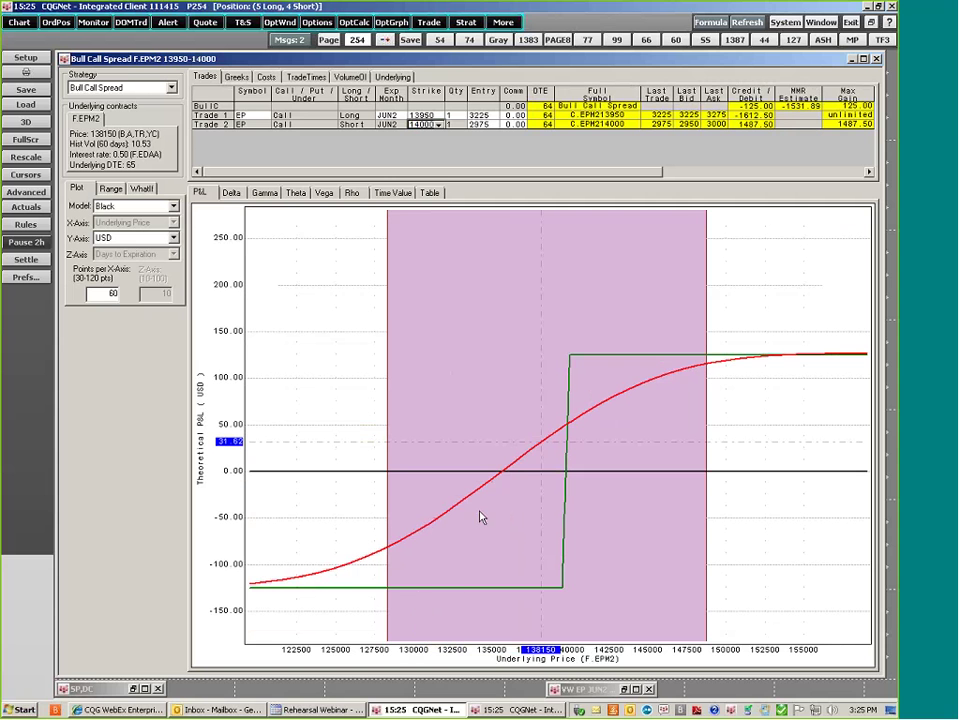
{"action": "mouse_move", "coordinate": [476, 474]}
{"action": "scroll", "coordinate": [560, 505], "scroll_direction": "down", "scroll_amount": 2}
{"action": "scroll", "coordinate": [589, 527], "scroll_direction": "up", "scroll_amount": 2}
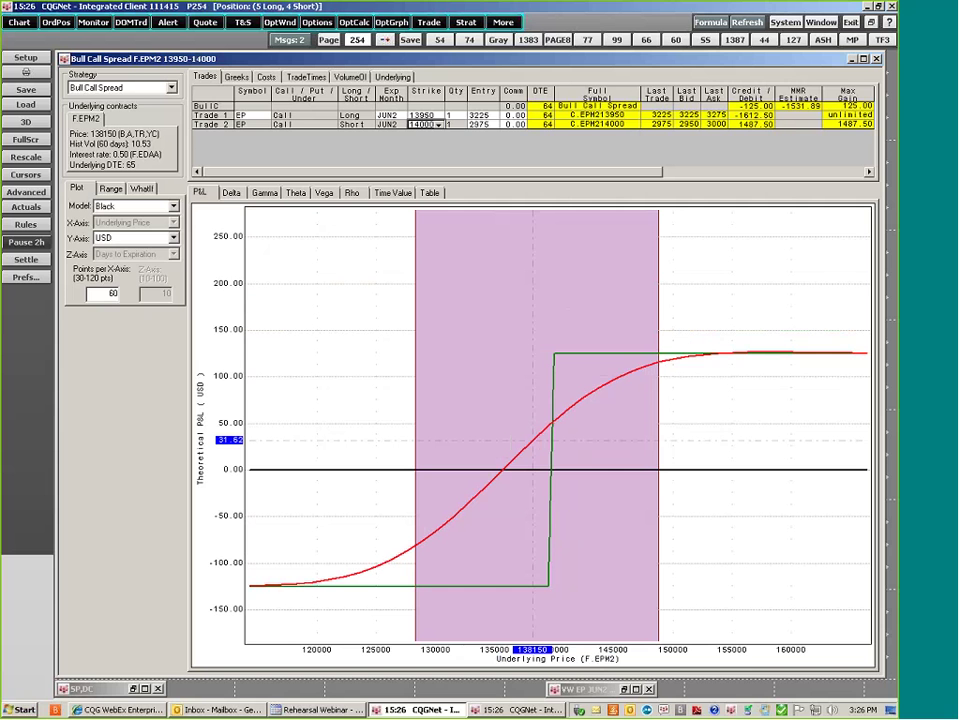
On the Range tab, compare the 2 and 3 StdDev bands, leaving only 1 StdDev over 109844–175287.
{"action": "left_click", "coordinate": [110, 189]}
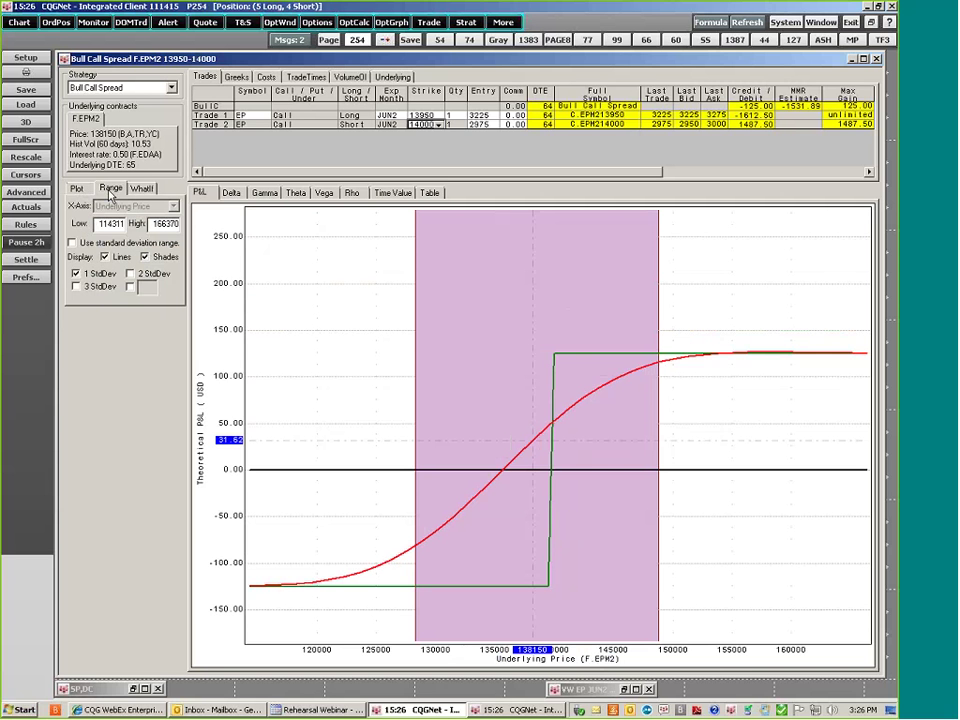
{"action": "left_click", "coordinate": [130, 274]}
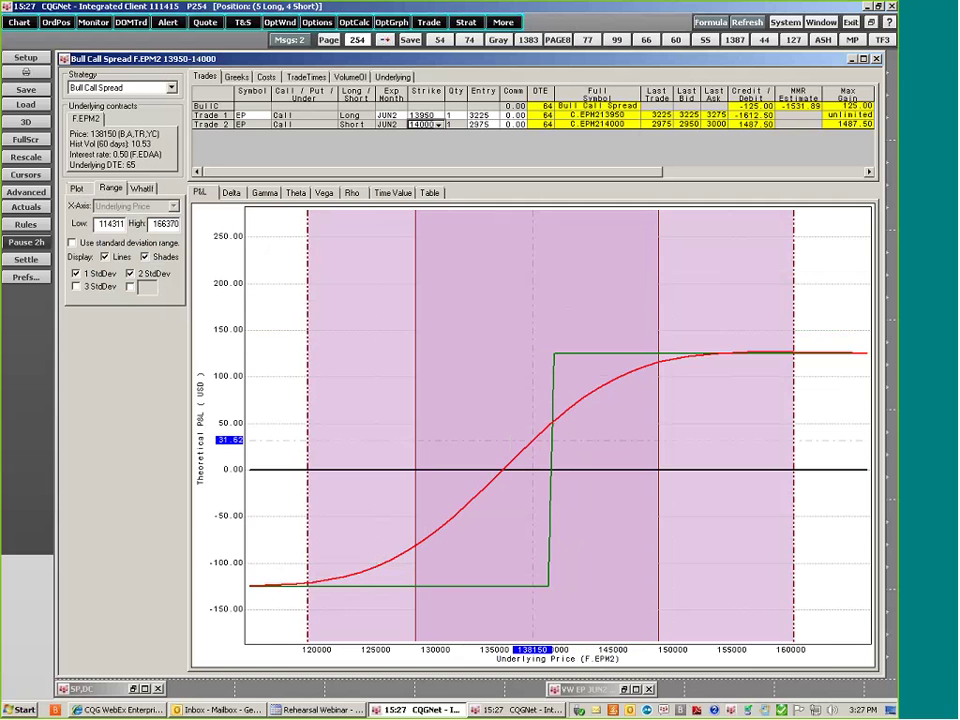
{"action": "left_click_drag", "start_coordinate": [655, 650], "coordinate": [403, 525]}
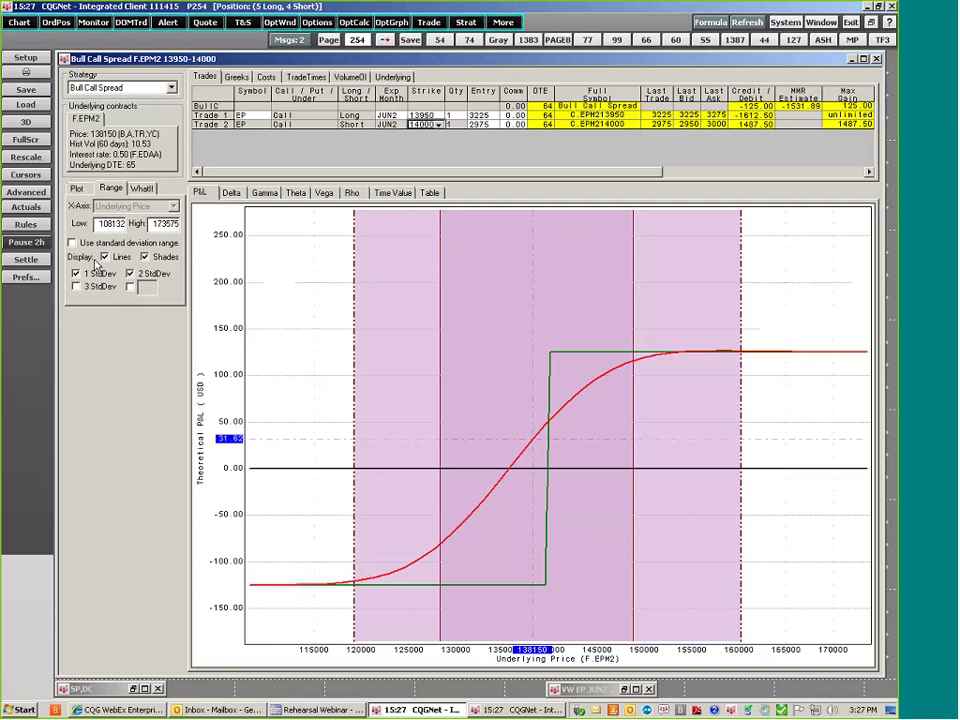
{"action": "left_click", "coordinate": [76, 287]}
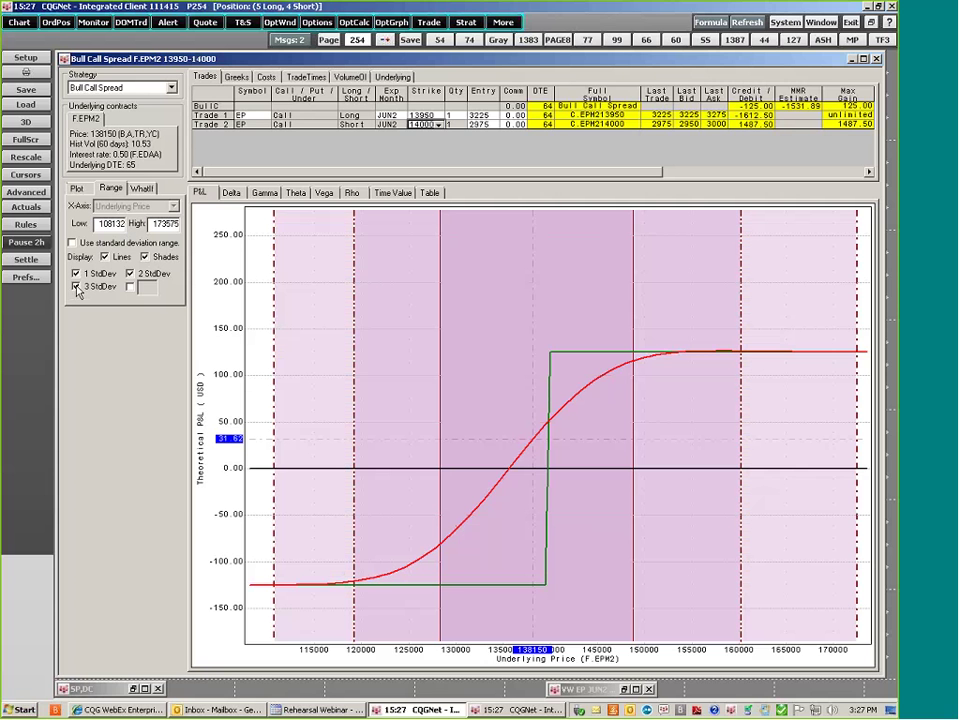
{"action": "left_click", "coordinate": [131, 288]}
{"action": "left_click", "coordinate": [76, 287]}
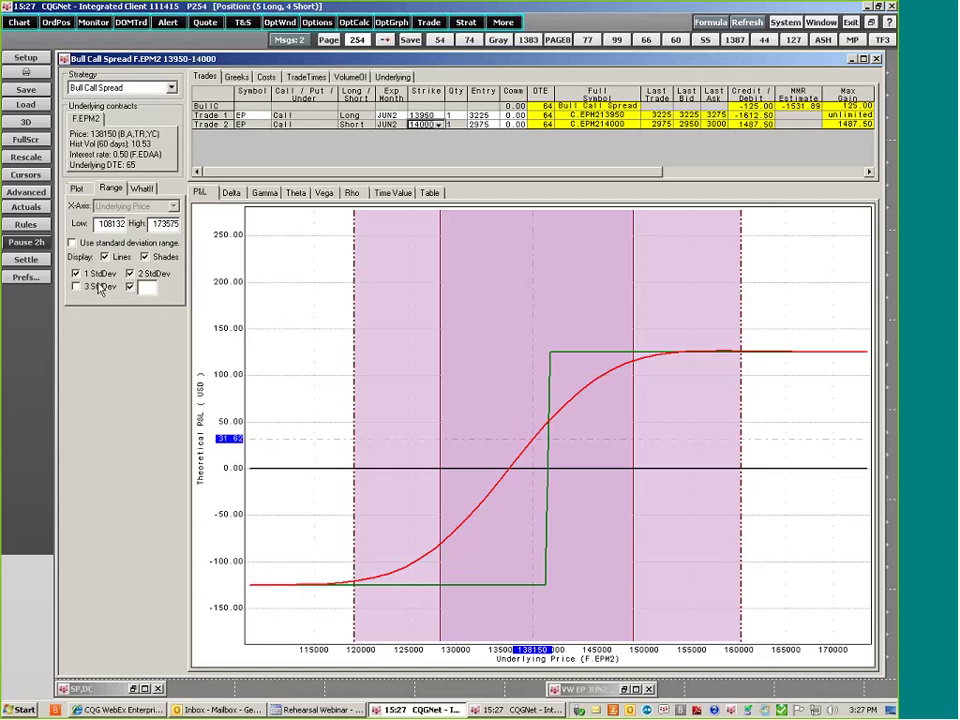
{"action": "left_click", "coordinate": [140, 286]}
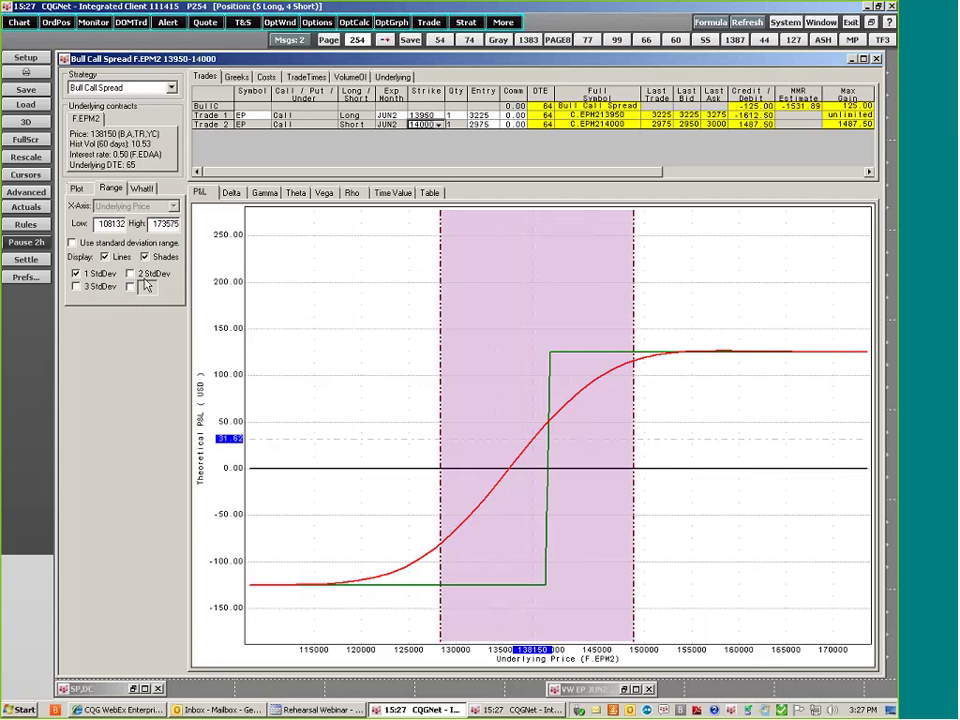
{"action": "mouse_move", "coordinate": [501, 306]}
{"action": "left_mouse_down"}
{"action": "mouse_move", "coordinate": [456, 321]}
{"action": "mouse_move", "coordinate": [487, 314]}
{"action": "mouse_move", "coordinate": [491, 324]}
{"action": "left_mouse_up"}
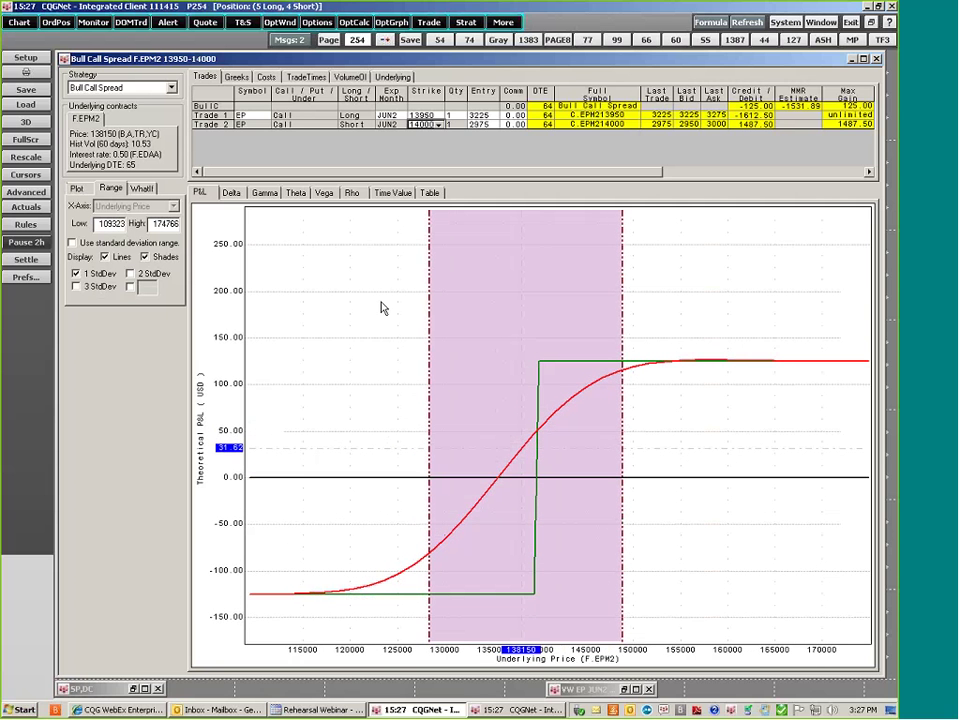
{"action": "left_click_drag", "start_coordinate": [381, 308], "coordinate": [364, 317]}
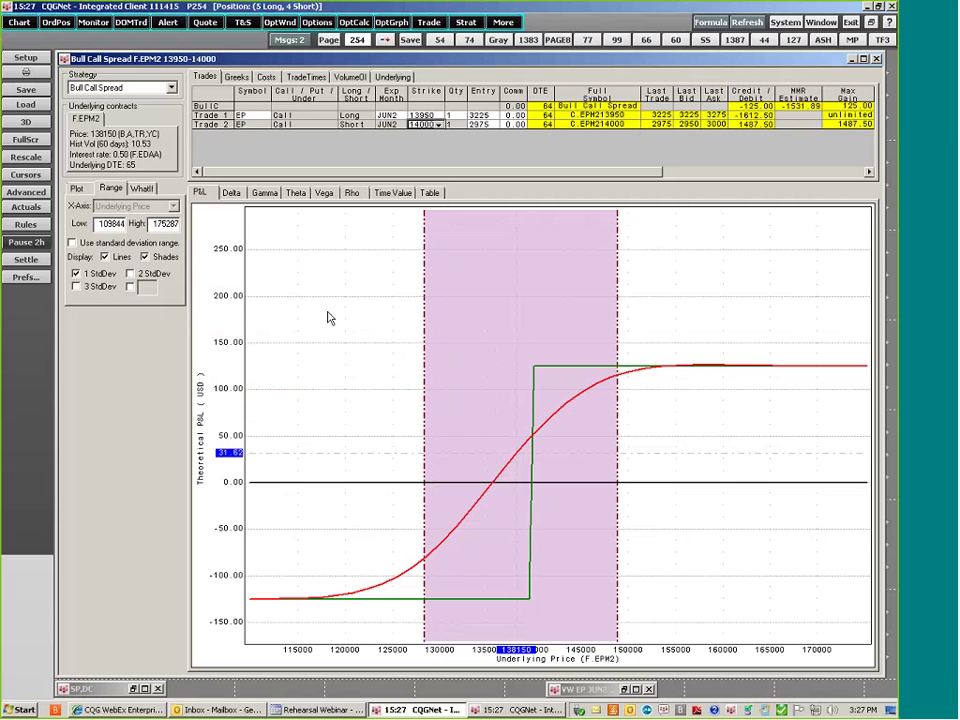
{"action": "left_click", "coordinate": [230, 193]}
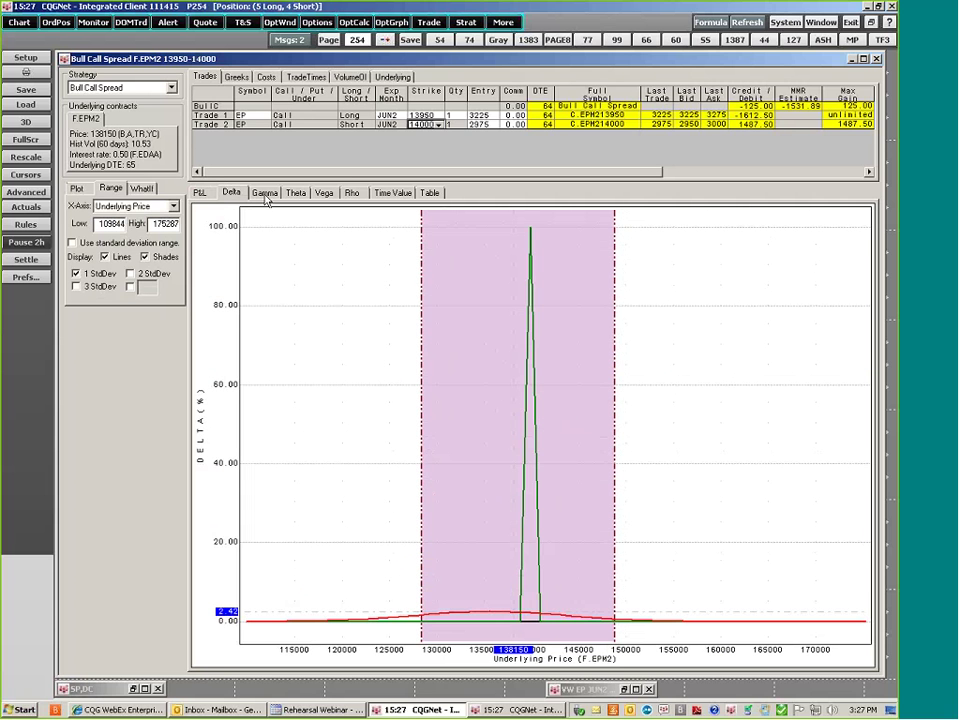
{"action": "left_click", "coordinate": [265, 194]}
{"action": "left_click", "coordinate": [296, 194]}
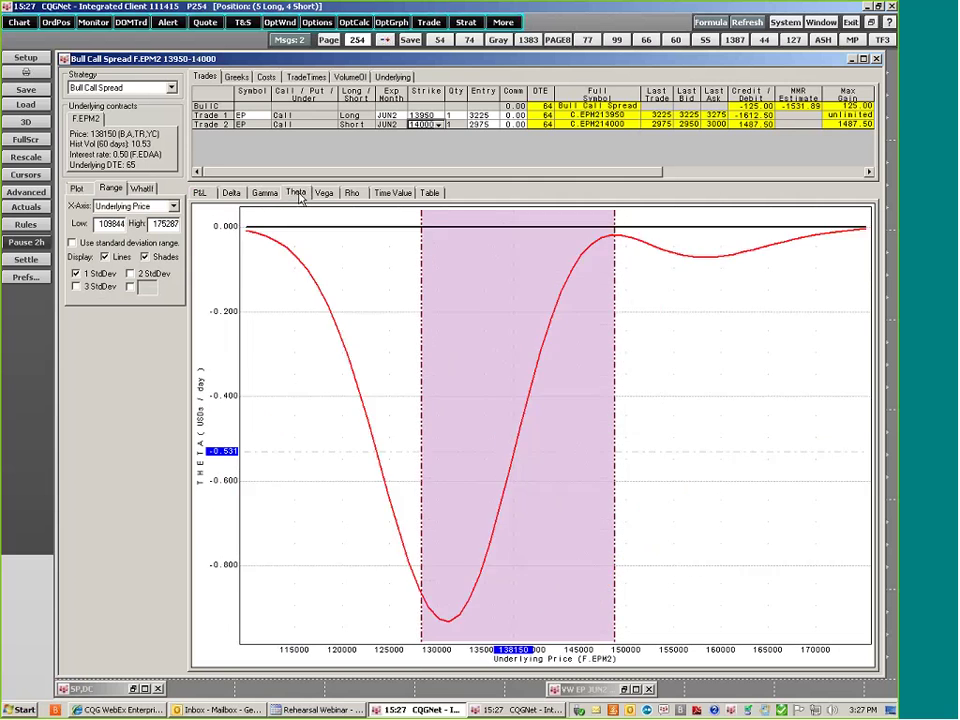
{"action": "left_click", "coordinate": [325, 194]}
{"action": "left_click", "coordinate": [352, 195]}
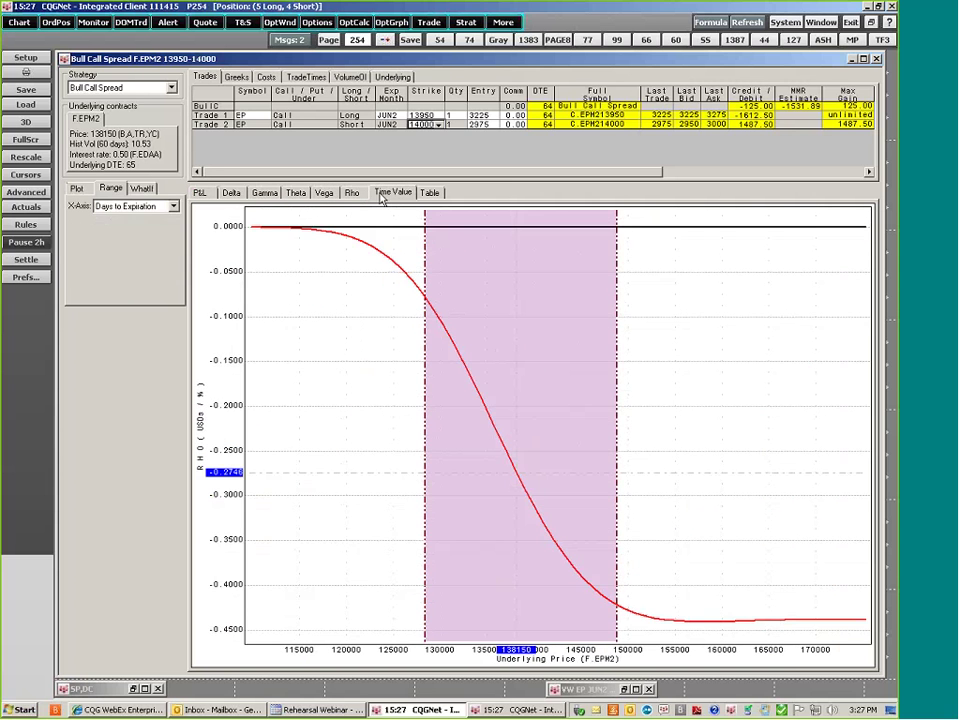
{"action": "left_click", "coordinate": [392, 194]}
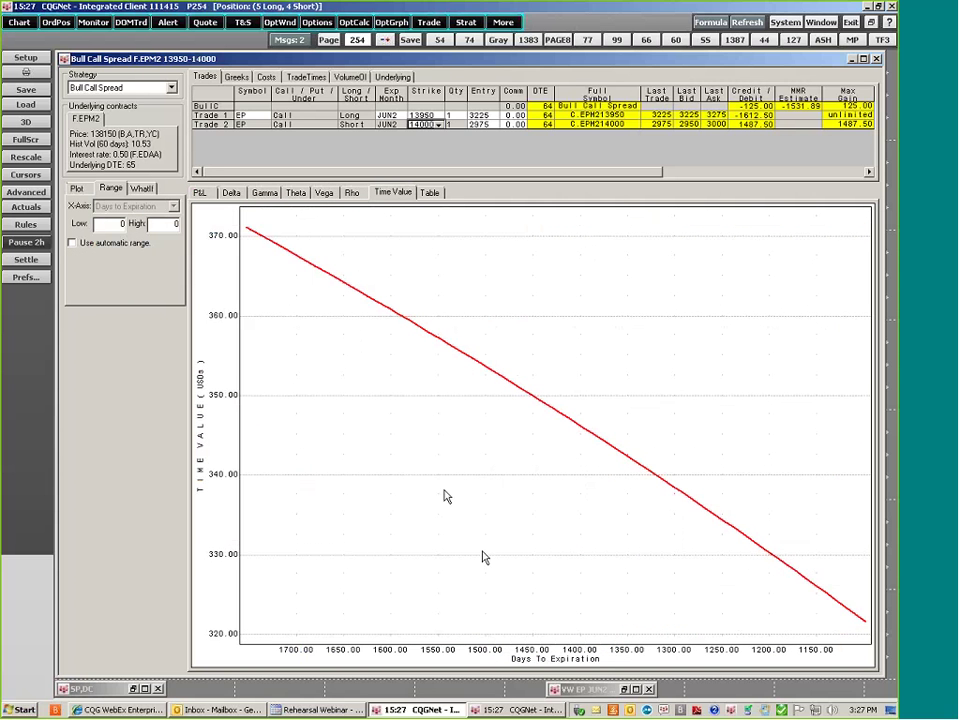
{"action": "left_click", "coordinate": [430, 195]}
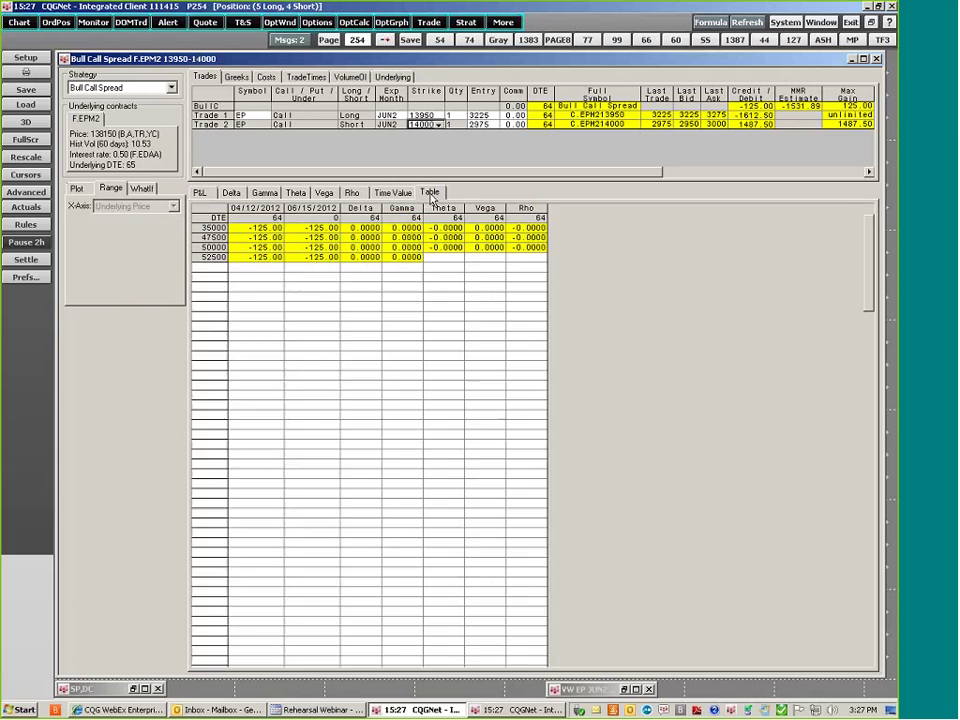
{"action": "left_click_drag", "start_coordinate": [868, 260], "coordinate": [868, 480]}
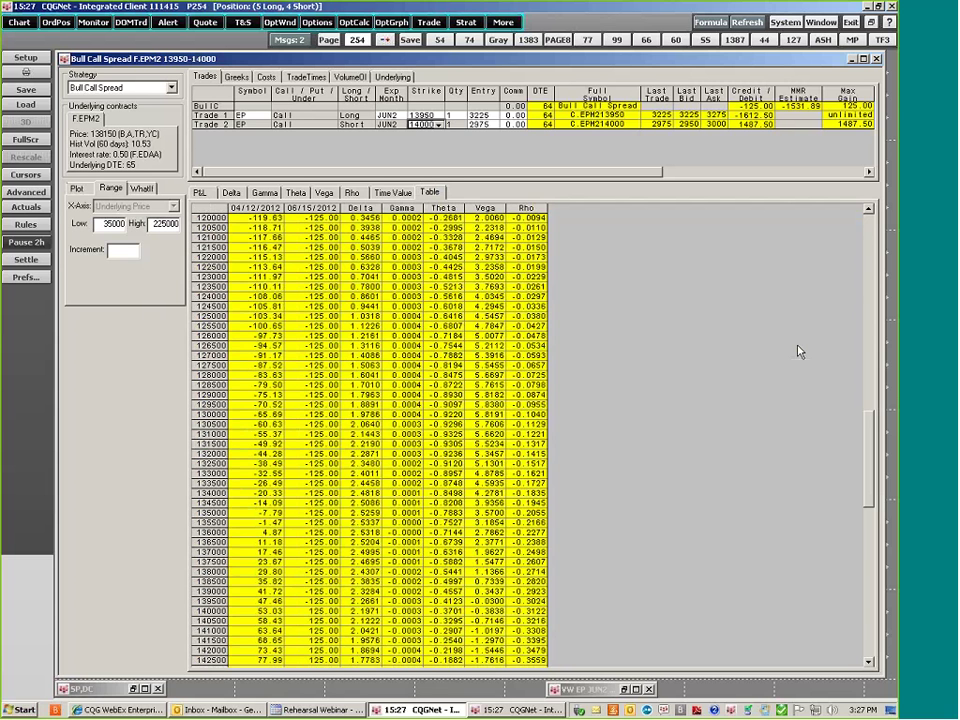
{"action": "left_click", "coordinate": [200, 193]}
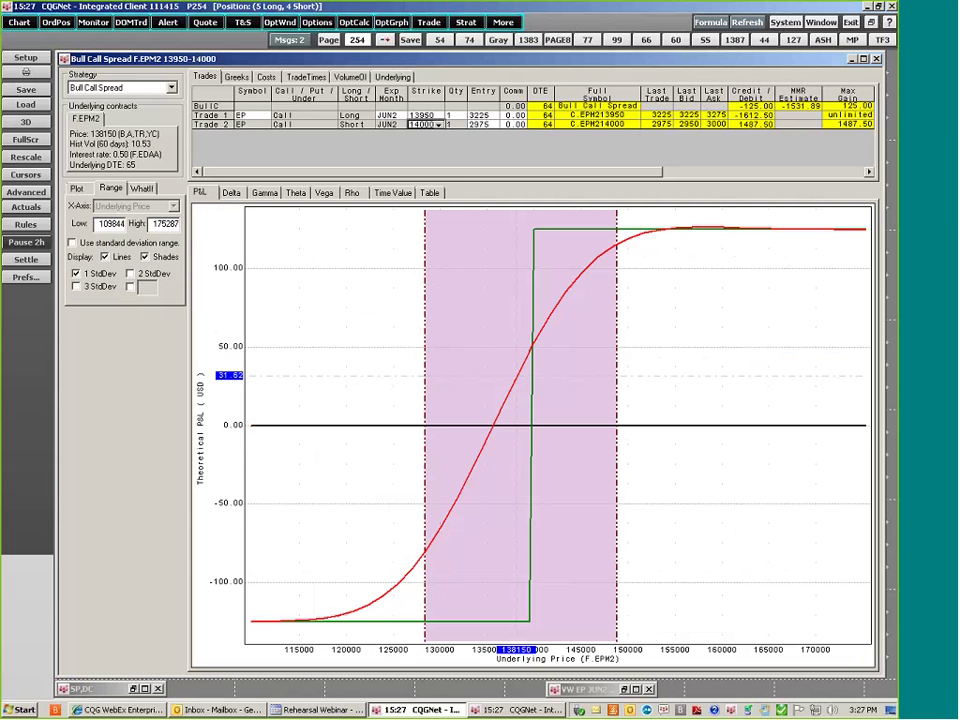
On the WhatIf tab, try the Volatility, Vol shift, Interest and DTE scenario rows, then clear them.
{"action": "left_click", "coordinate": [143, 190]}
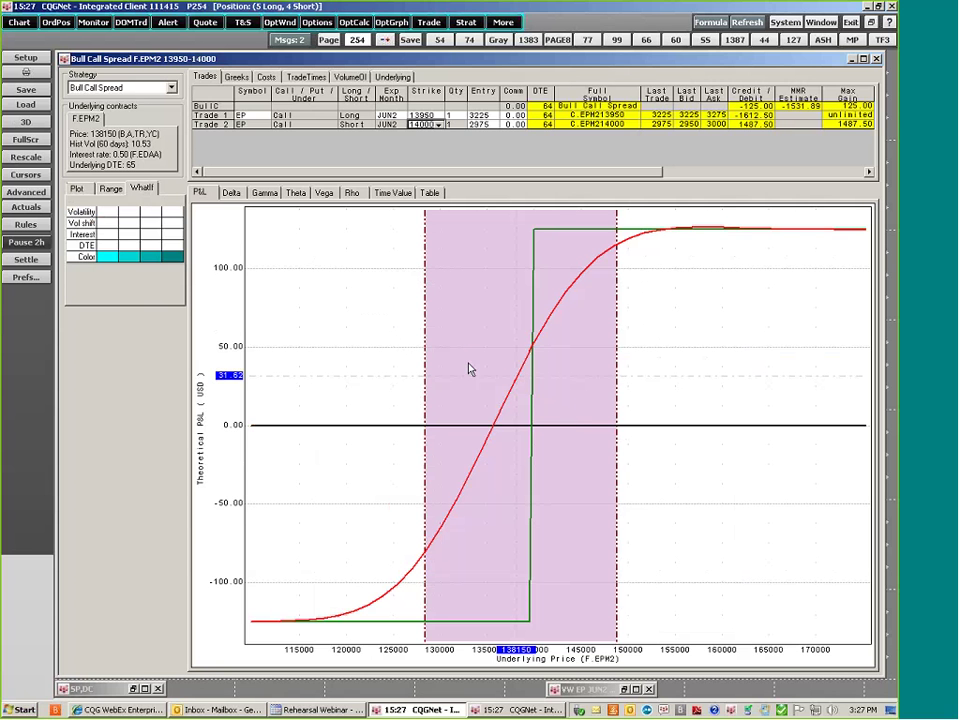
{"action": "left_click", "coordinate": [108, 214]}
{"action": "left_click", "coordinate": [84, 215]}
{"action": "left_click", "coordinate": [84, 215]}
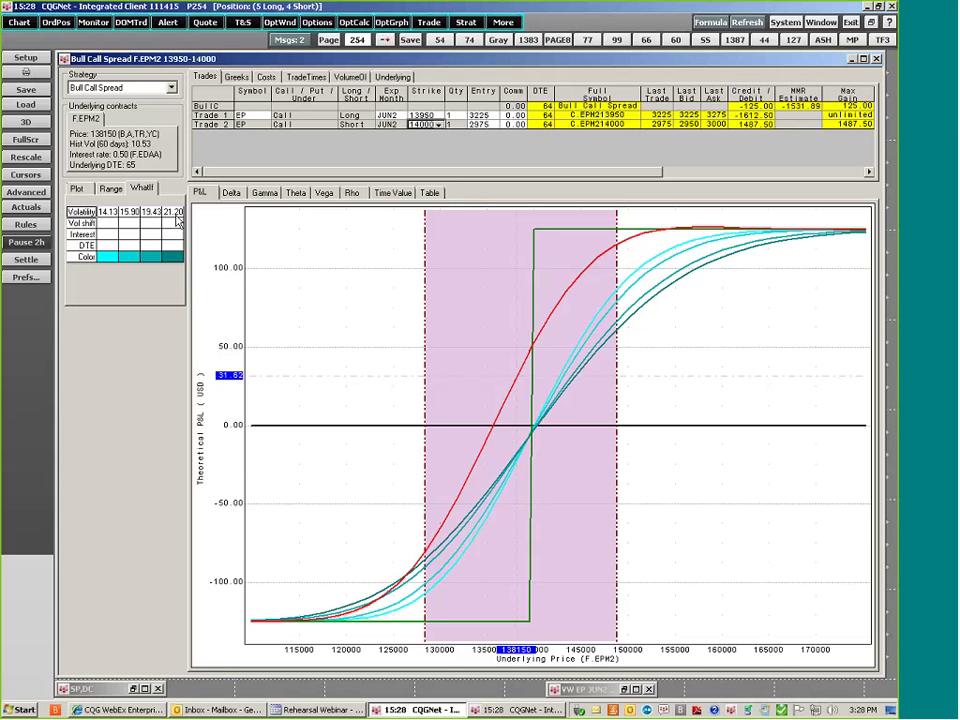
{"action": "mouse_move", "coordinate": [580, 376]}
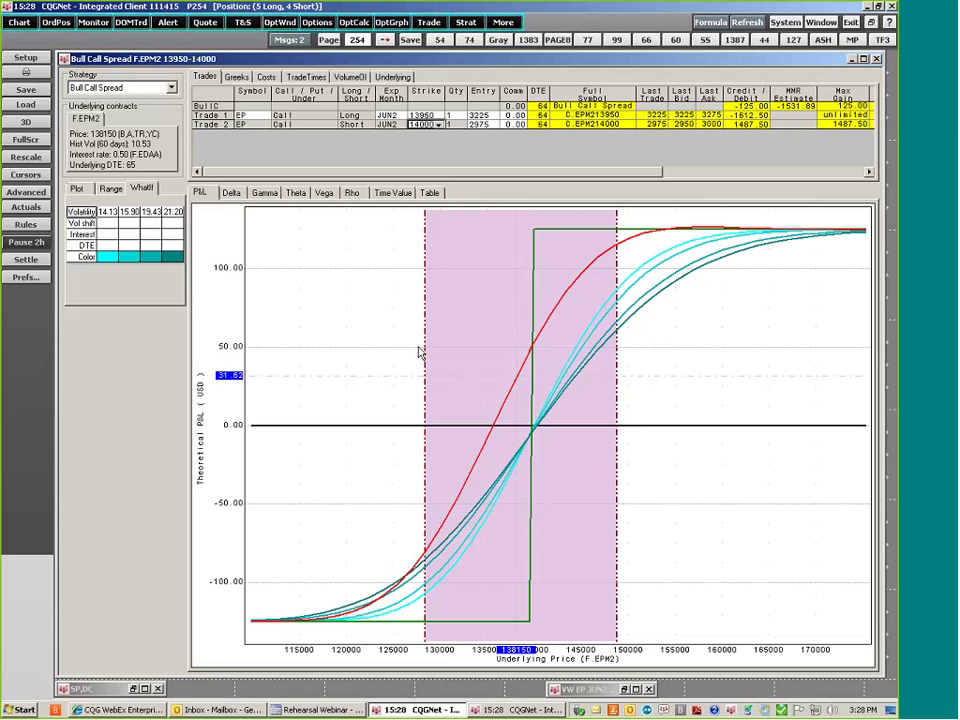
{"action": "left_click", "coordinate": [80, 225]}
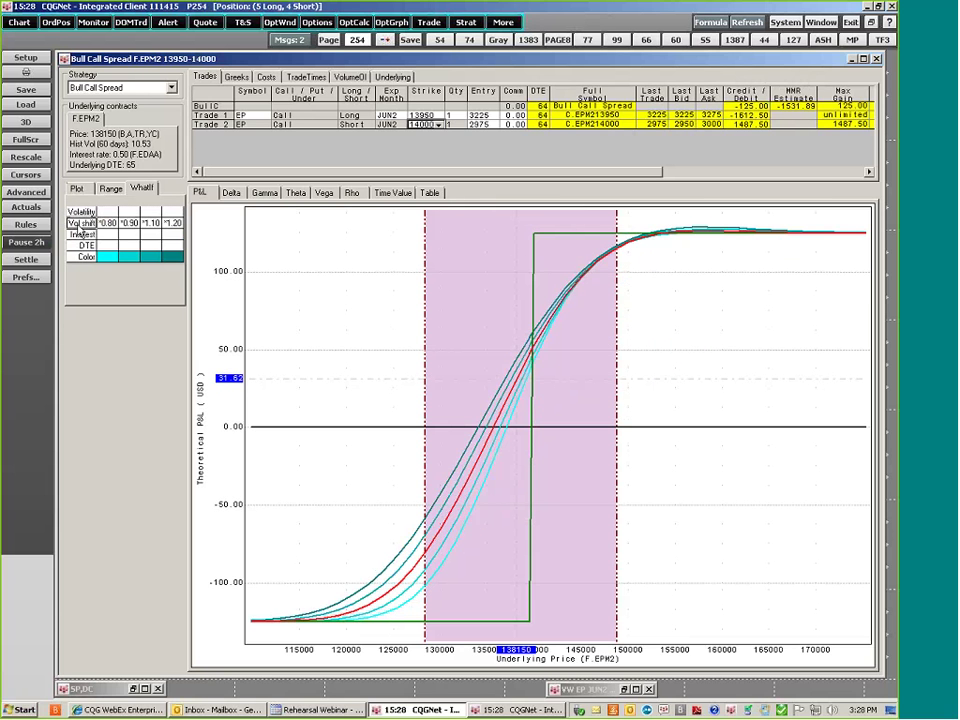
{"action": "left_click", "coordinate": [82, 234]}
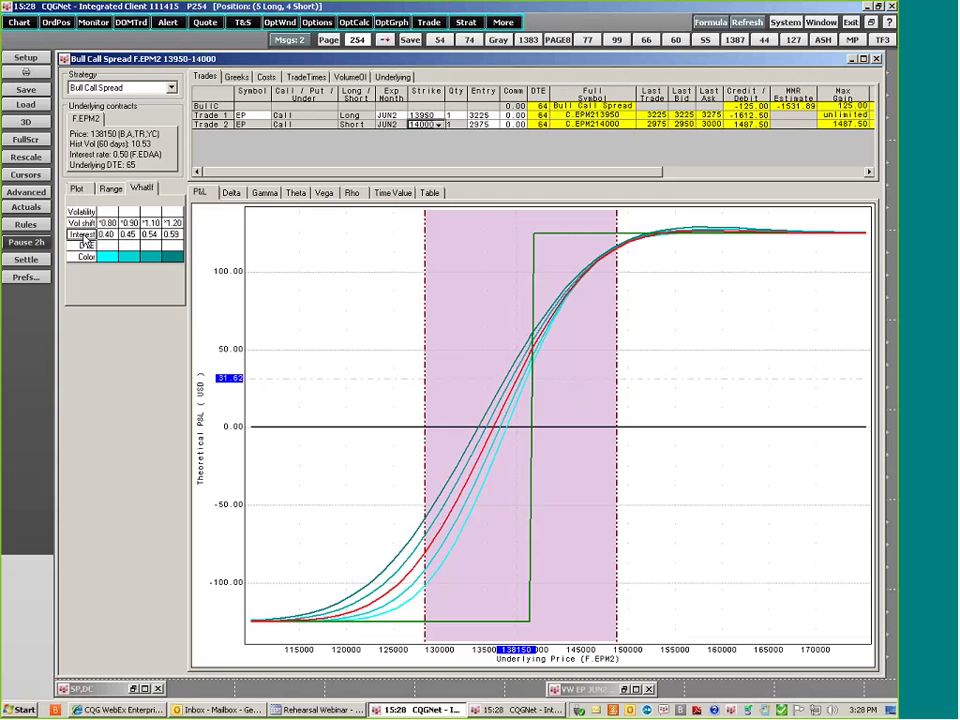
{"action": "left_click", "coordinate": [86, 245]}
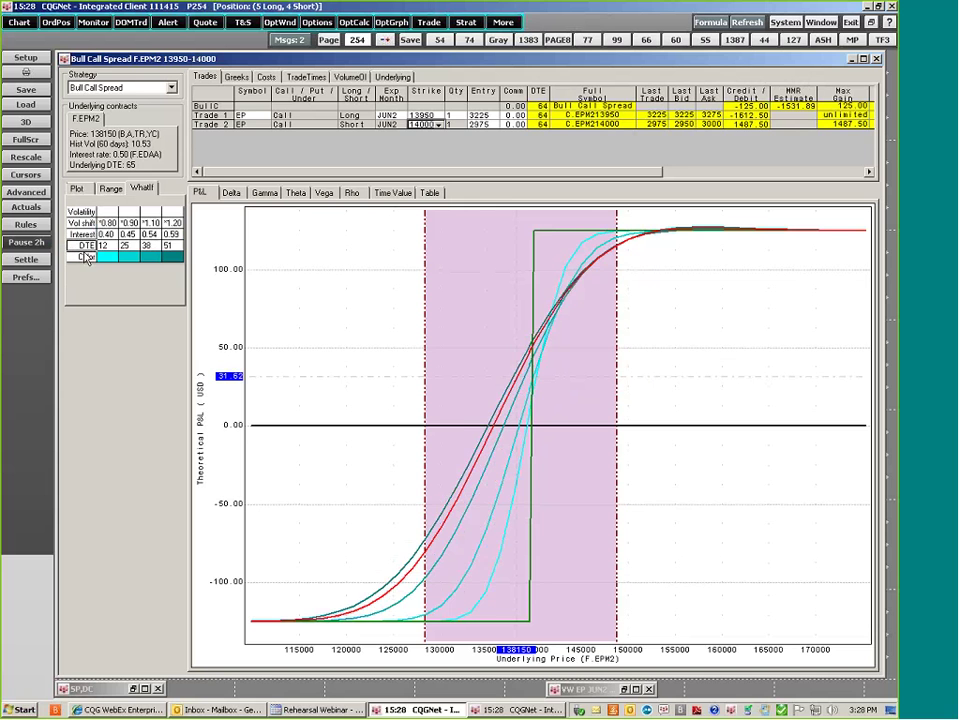
{"action": "left_click", "coordinate": [175, 284]}
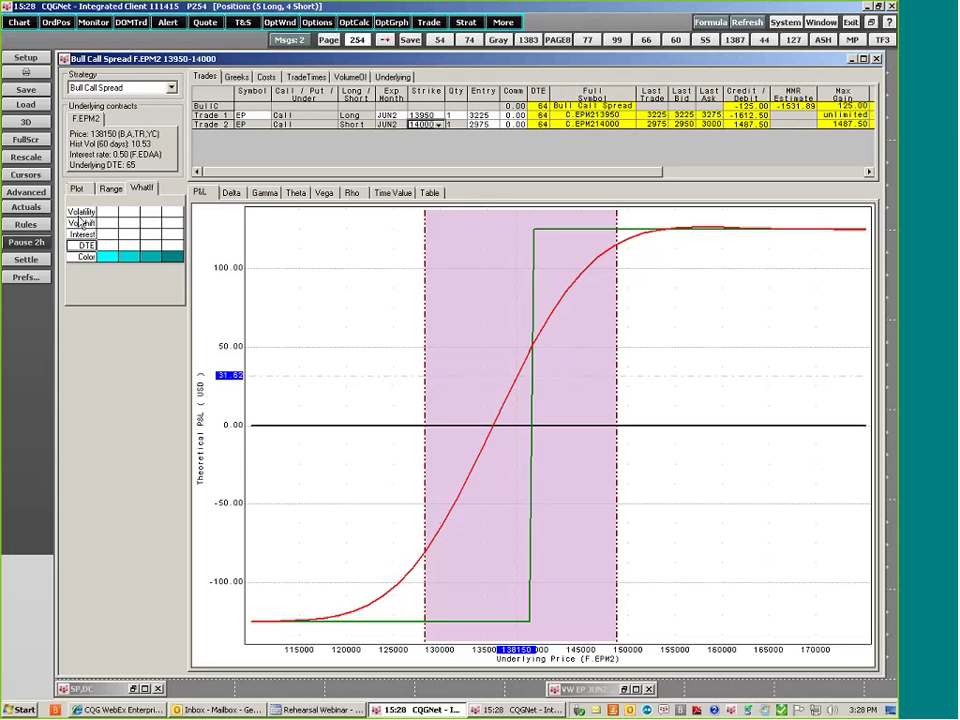
Apply a 40-day DTE what-if curve, then remove it and pan the plot slightly left.
{"action": "left_click", "coordinate": [107, 248]}
{"action": "type", "text": "40"}
{"action": "key", "text": "Return"}
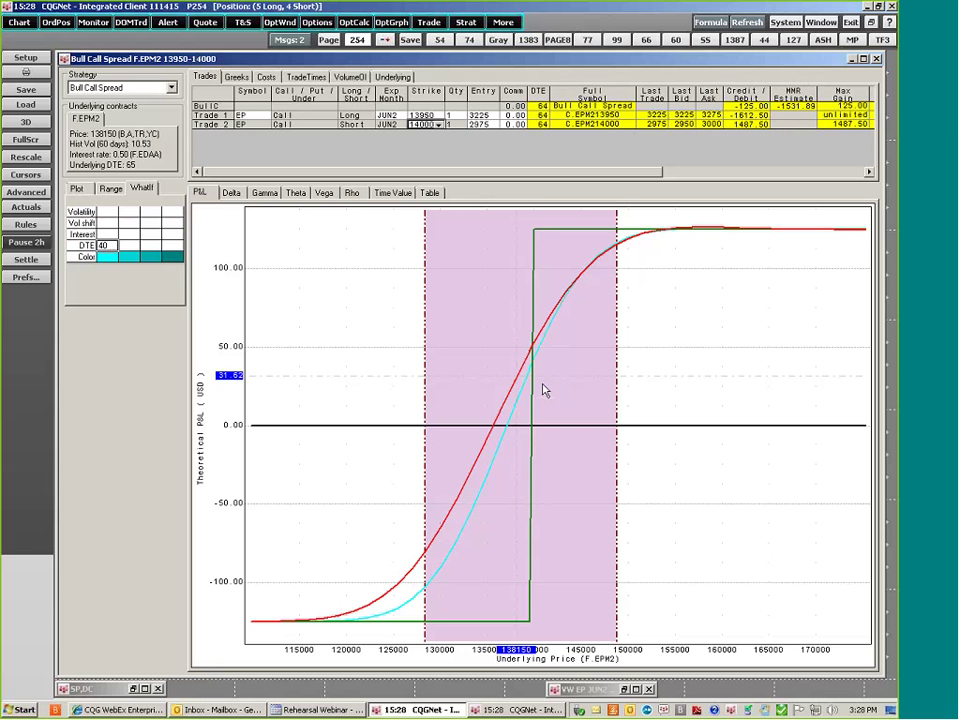
{"action": "mouse_move", "coordinate": [480, 362]}
{"action": "key", "text": "BackSpace"}
{"action": "key", "text": "BackSpace"}
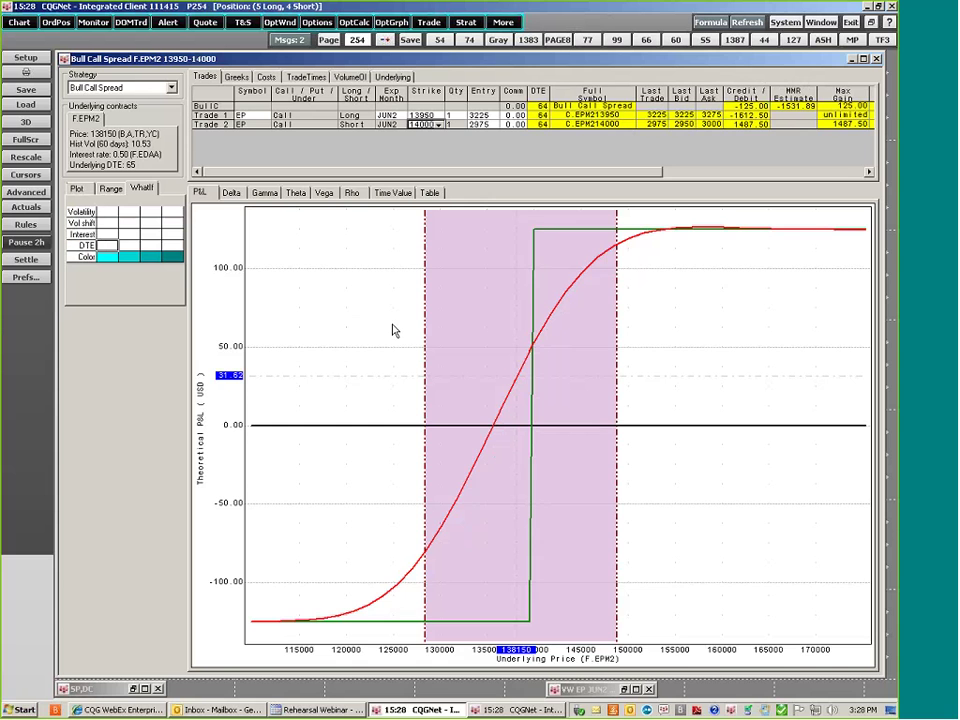
{"action": "left_click_drag", "start_coordinate": [392, 328], "coordinate": [348, 324]}
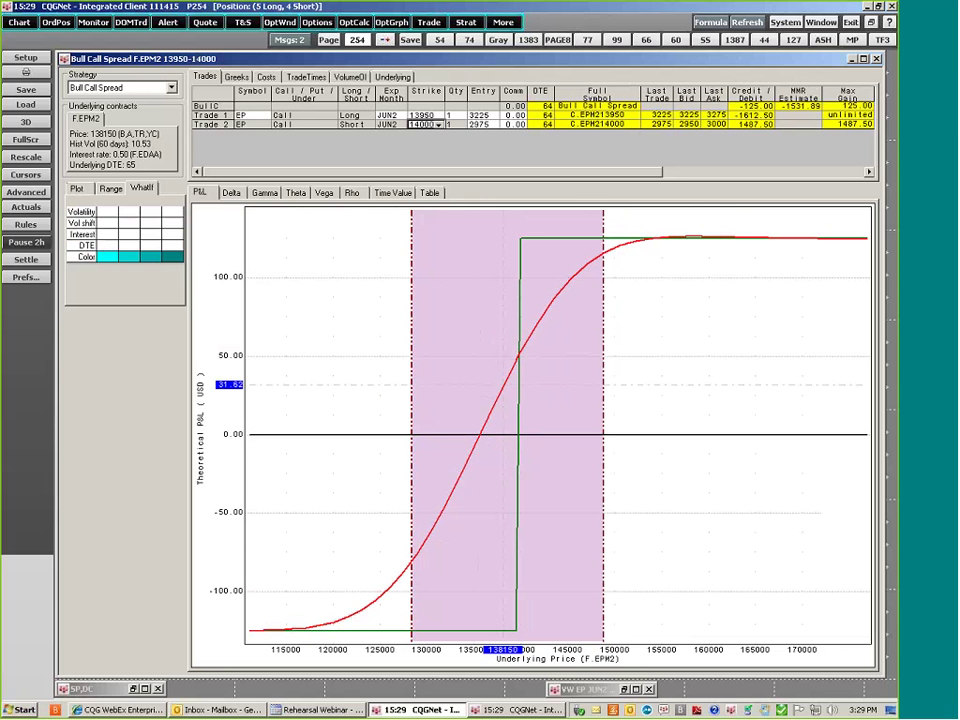
Show the spread's P/L as a 3-D surface, rotate it, then return to the 2-D chart.
{"action": "left_click", "coordinate": [27, 122]}
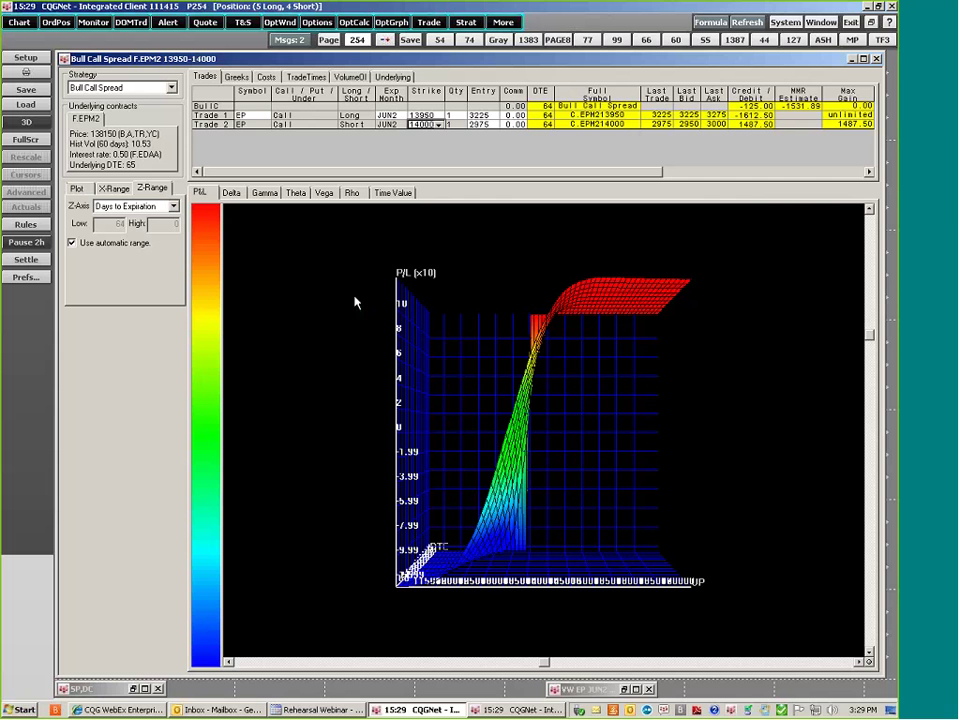
{"action": "left_click_drag", "start_coordinate": [362, 386], "coordinate": [501, 408]}
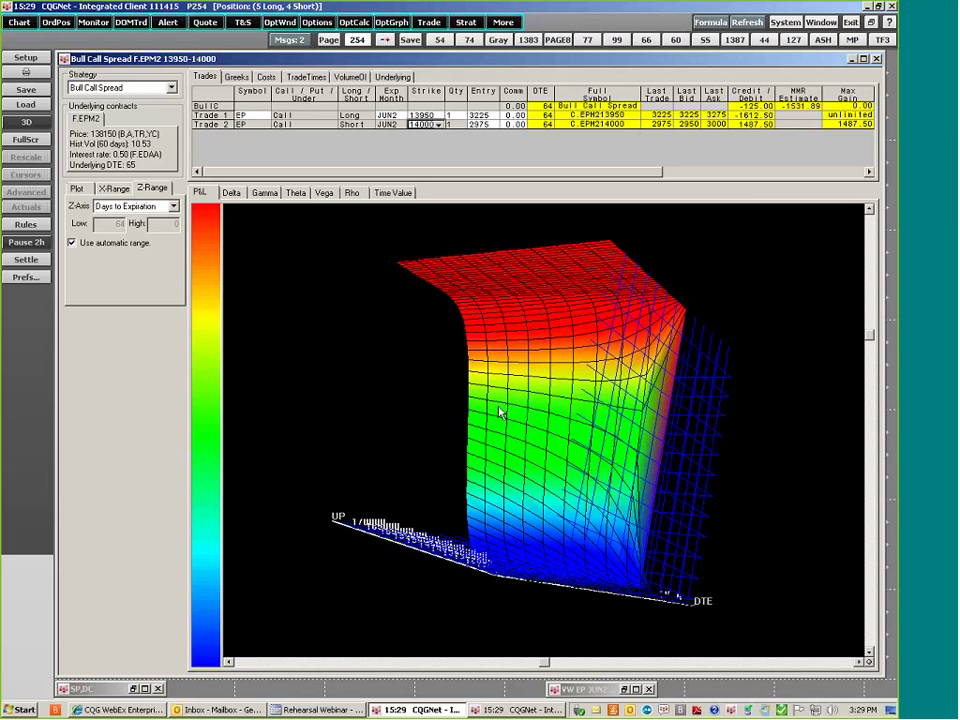
{"action": "left_click", "coordinate": [26, 121]}
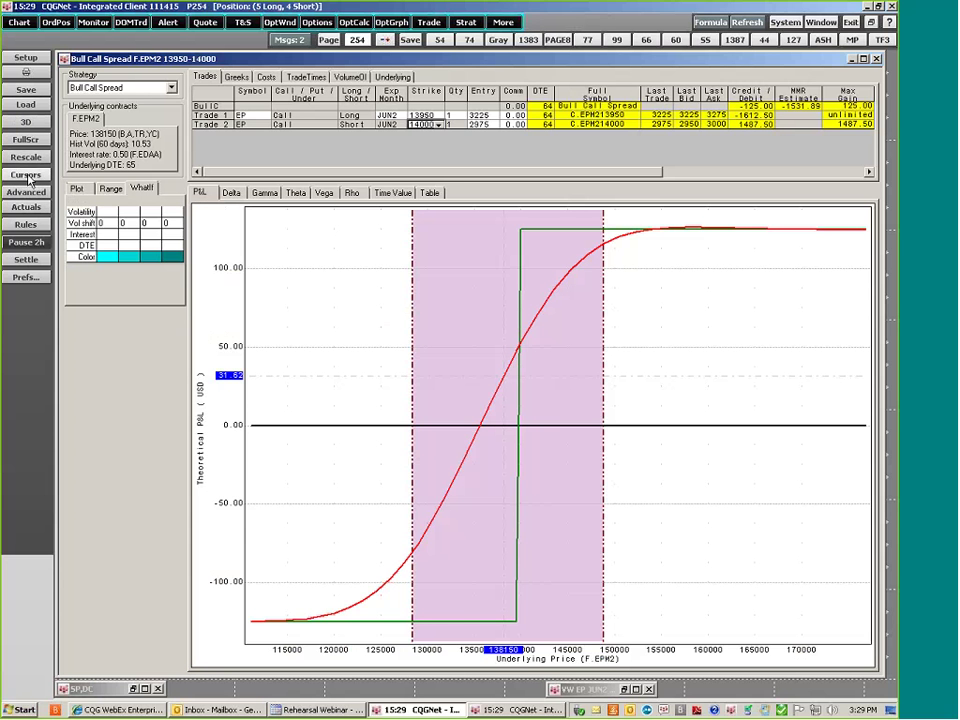
Switch the strategy to *Customize and add a short JUN2 13850 EP put as a third leg.
{"action": "left_click", "coordinate": [121, 87]}
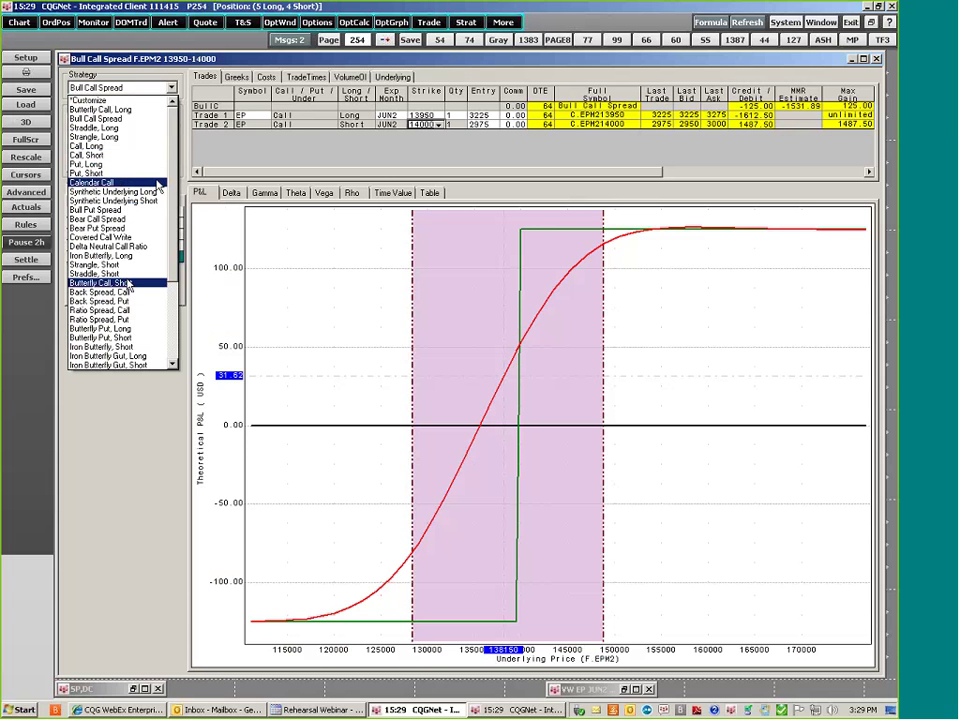
{"action": "left_click", "coordinate": [104, 102]}
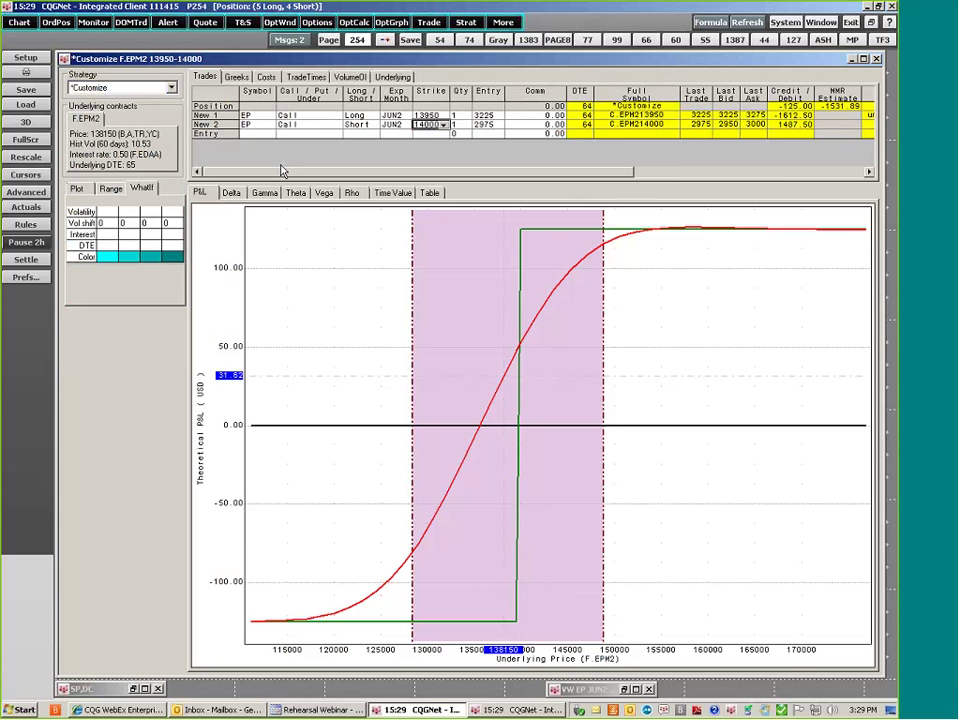
{"action": "left_click", "coordinate": [242, 133]}
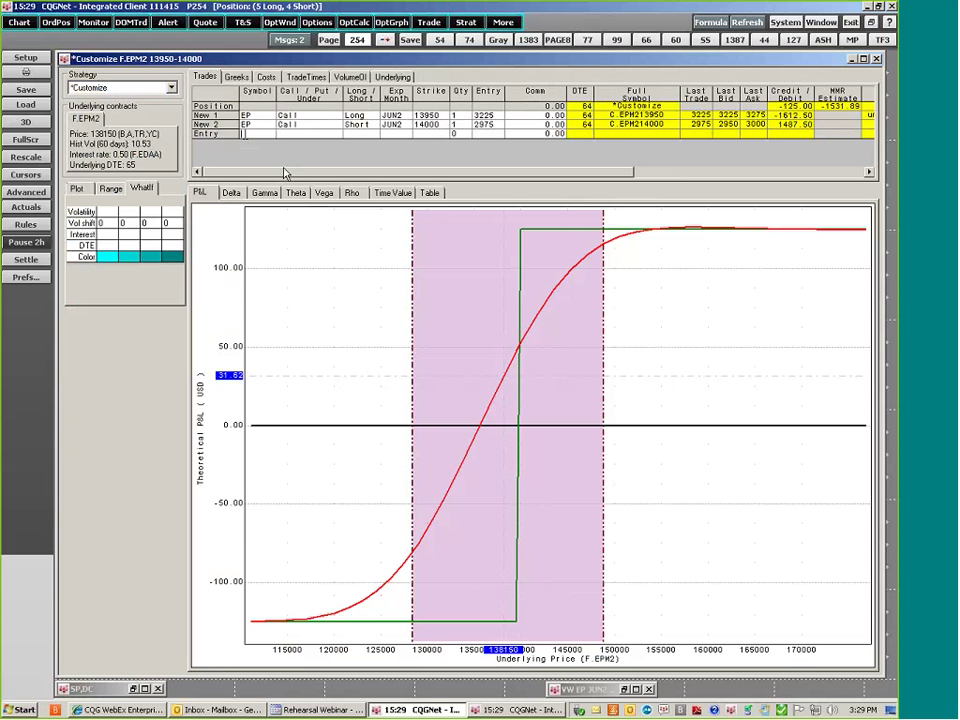
{"action": "type", "text": "EP"}
{"action": "left_click", "coordinate": [336, 137]}
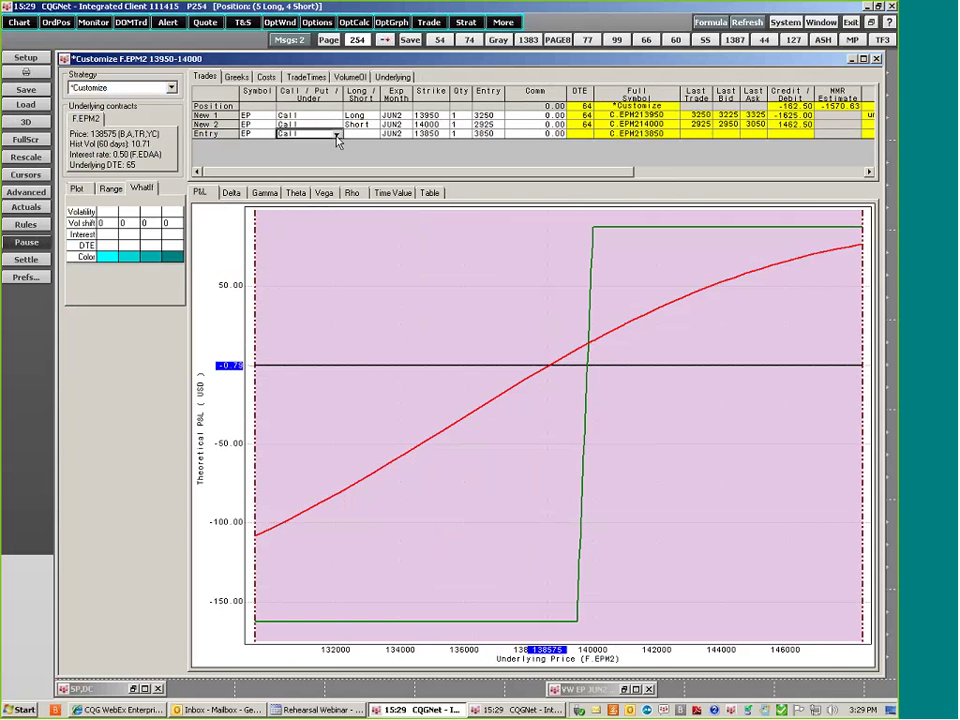
{"action": "left_click", "coordinate": [336, 137]}
{"action": "left_click", "coordinate": [312, 146]}
{"action": "left_click", "coordinate": [368, 136]}
{"action": "left_click", "coordinate": [358, 154]}
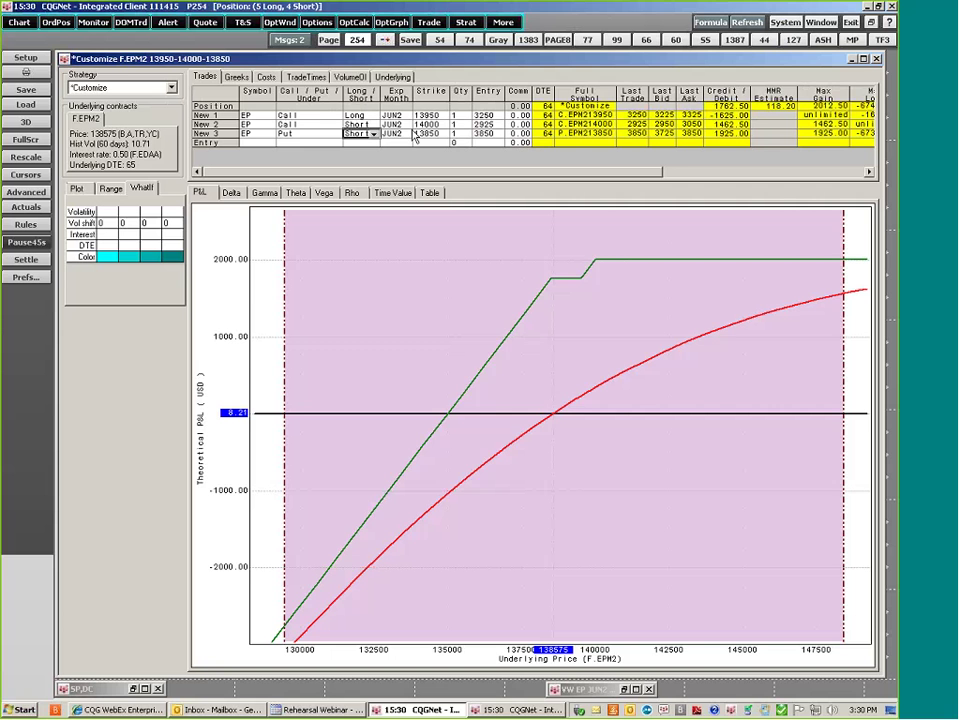
{"action": "left_click", "coordinate": [28, 91]}
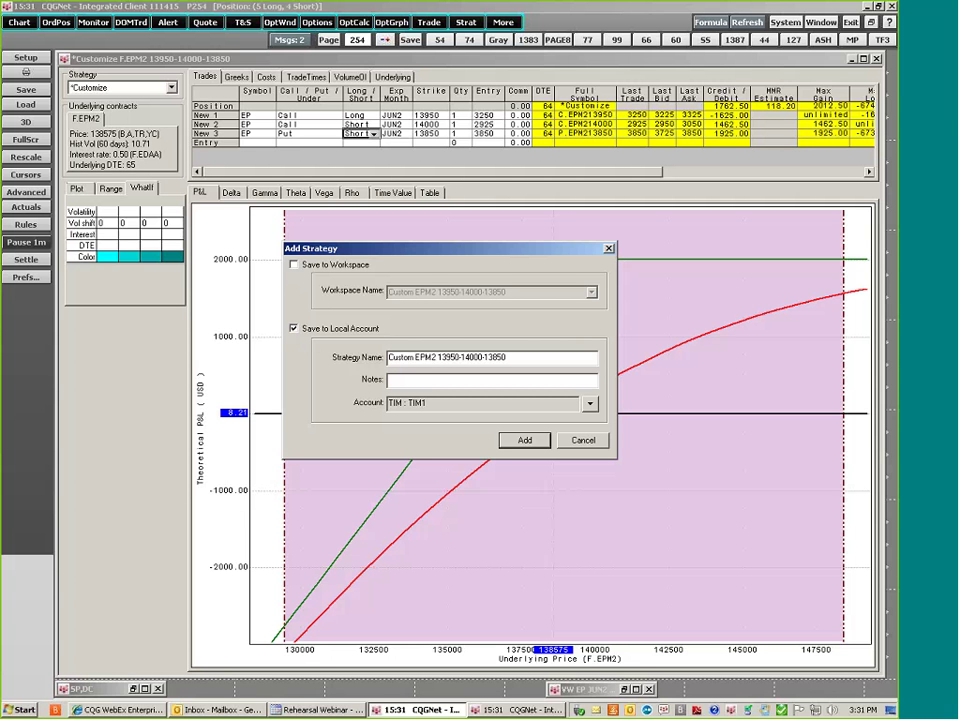
{"action": "left_click", "coordinate": [592, 405]}
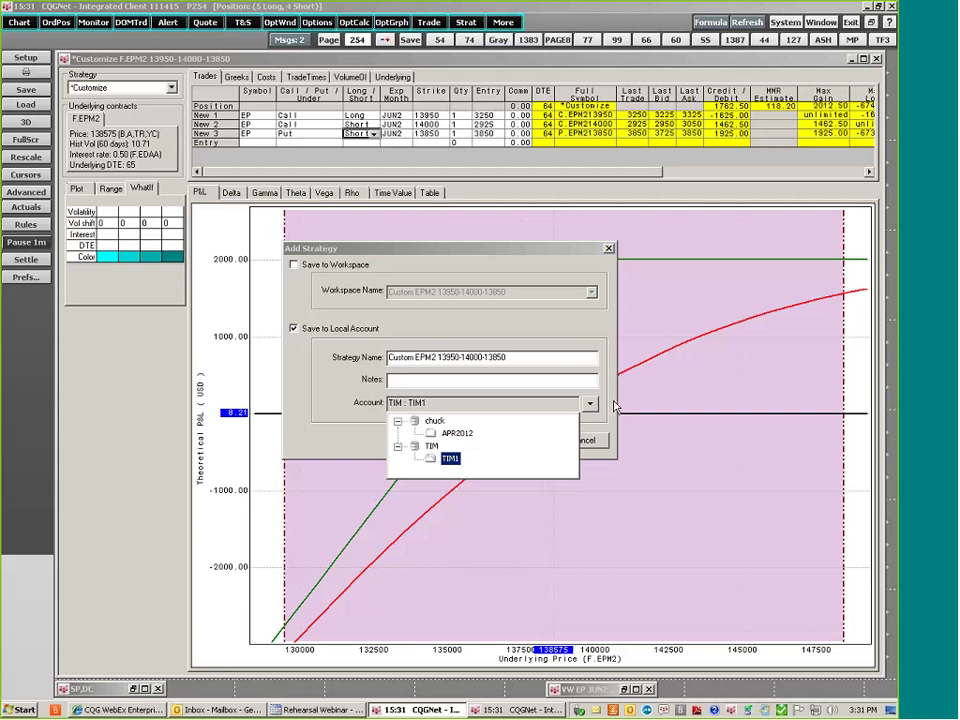
{"action": "left_click", "coordinate": [450, 458]}
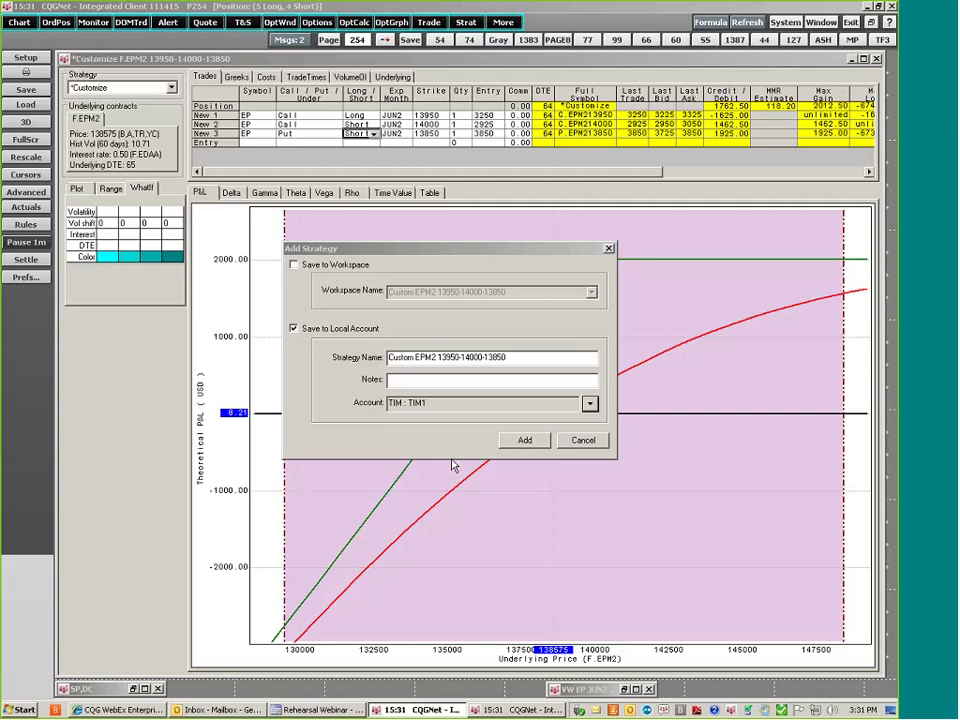
{"action": "left_click", "coordinate": [528, 444]}
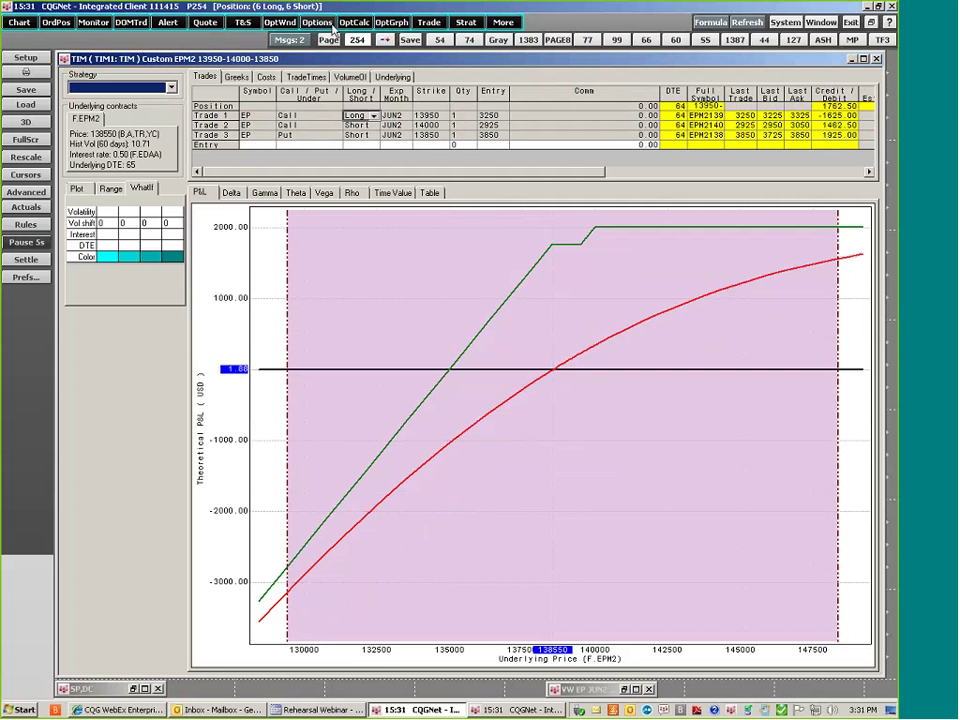
{"action": "left_click", "coordinate": [66, 24]}
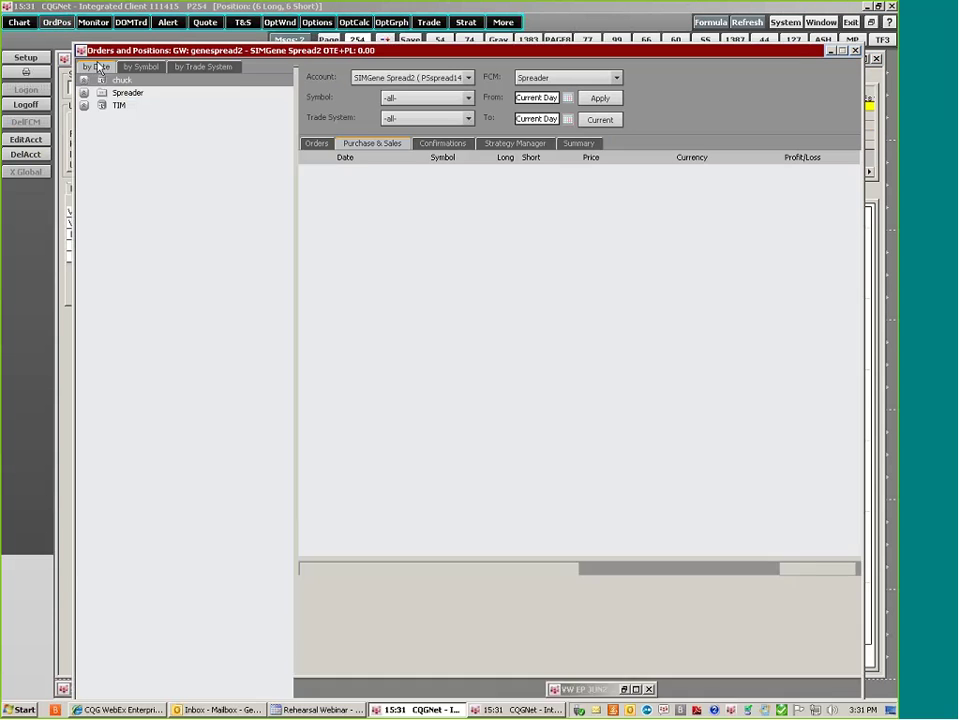
{"action": "left_click", "coordinate": [120, 120]}
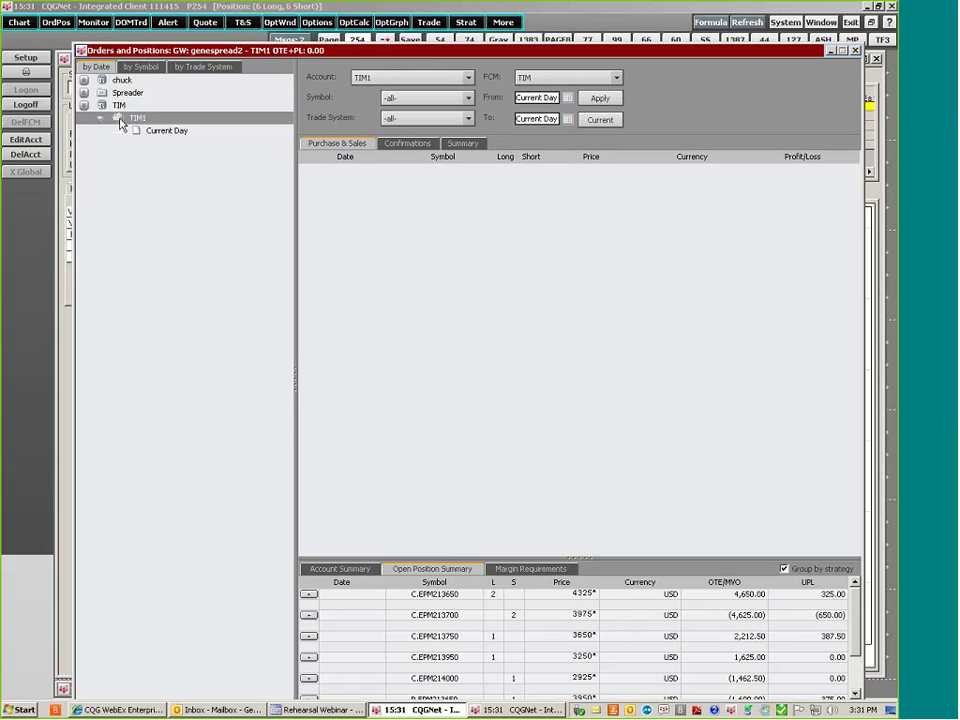
{"action": "left_click", "coordinate": [407, 143]}
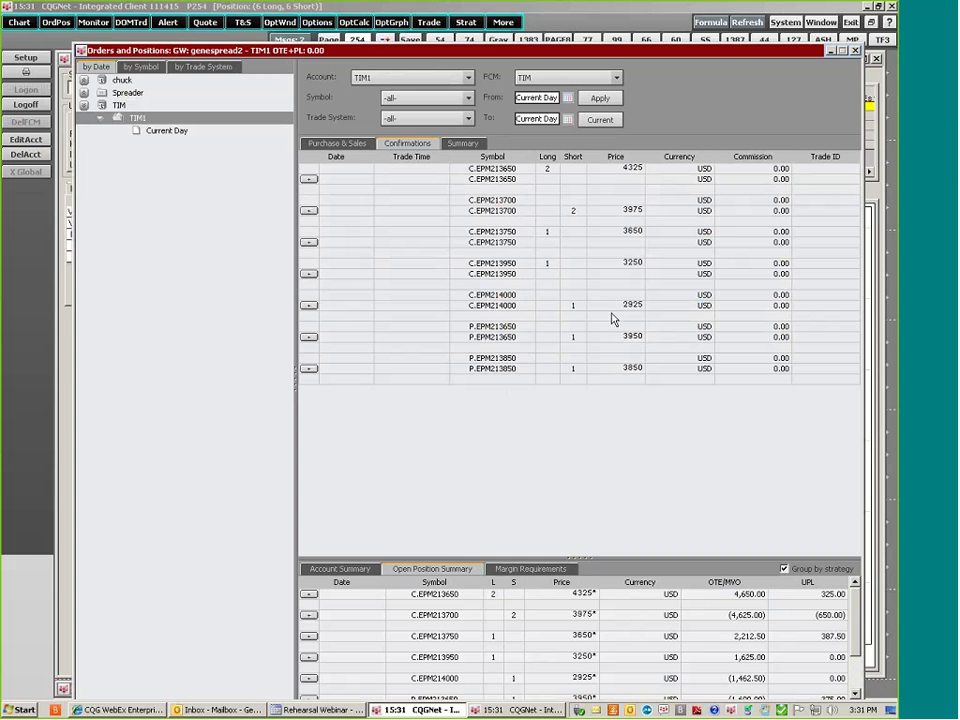
{"action": "left_click", "coordinate": [856, 51]}
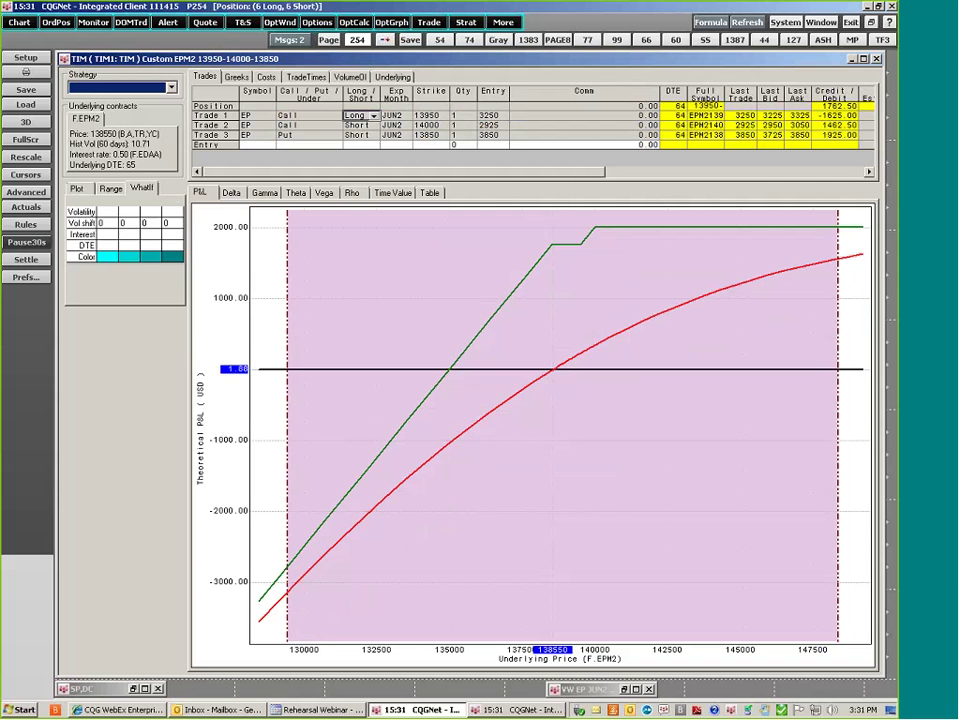
{"action": "left_click", "coordinate": [171, 87]}
{"action": "left_click", "coordinate": [90, 175]}
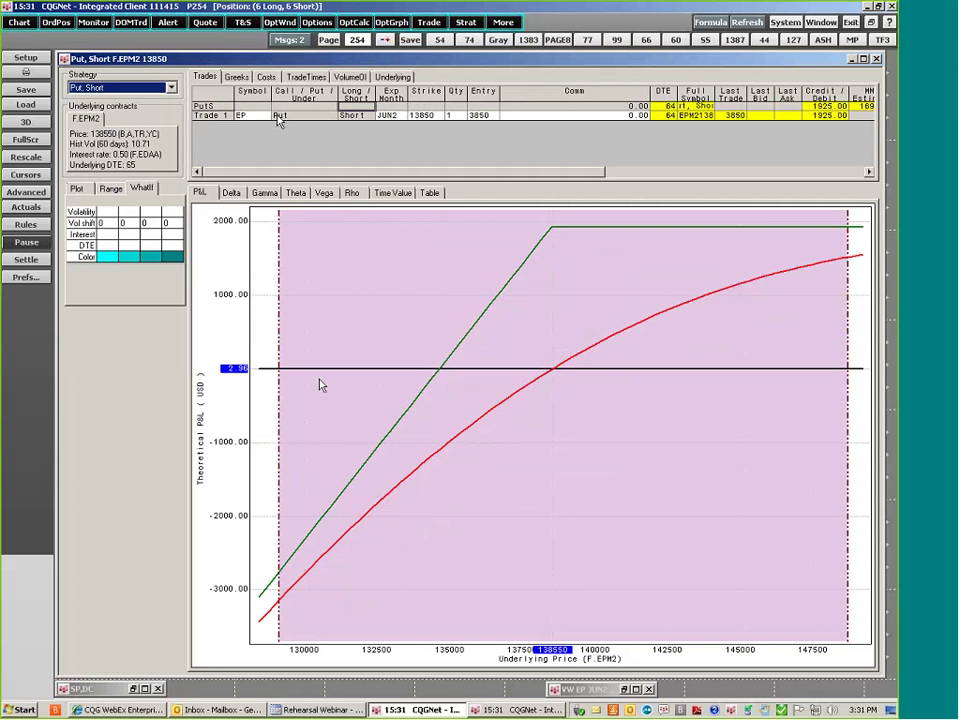
{"action": "left_click", "coordinate": [22, 103]}
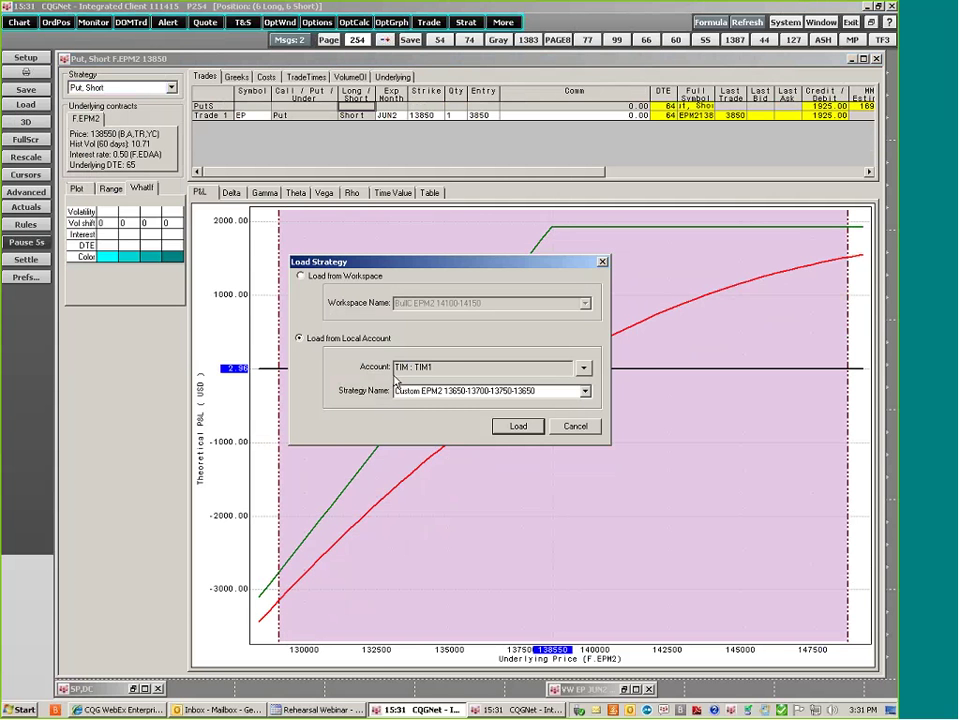
{"action": "left_click", "coordinate": [507, 427]}
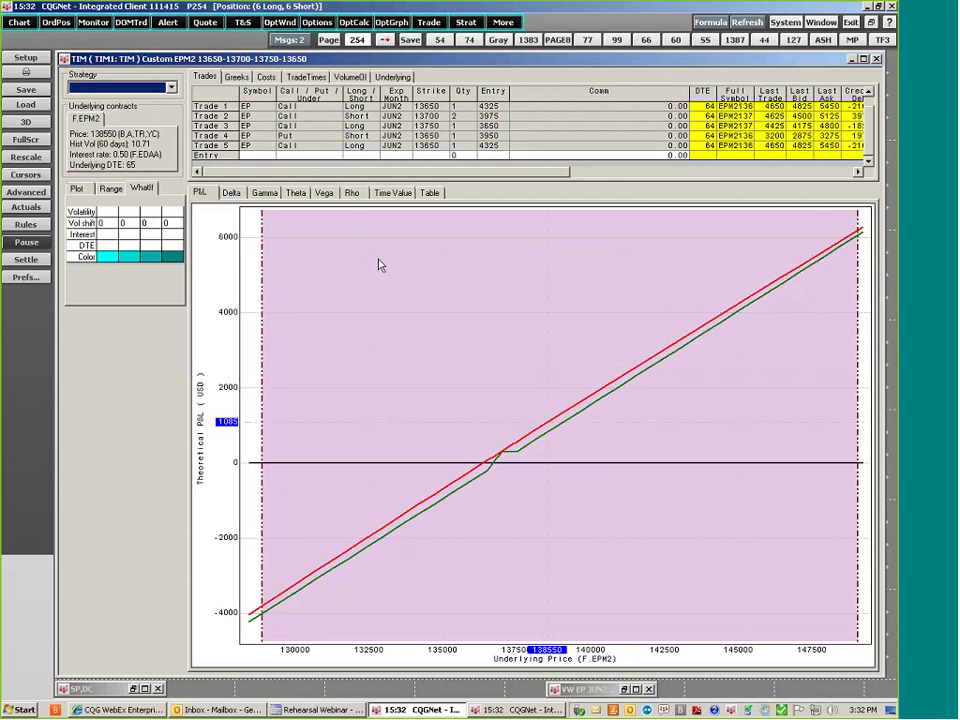
Check the Greeks, then add a short JUN2 13850 EP call as the sixth leg.
{"action": "left_click", "coordinate": [236, 77]}
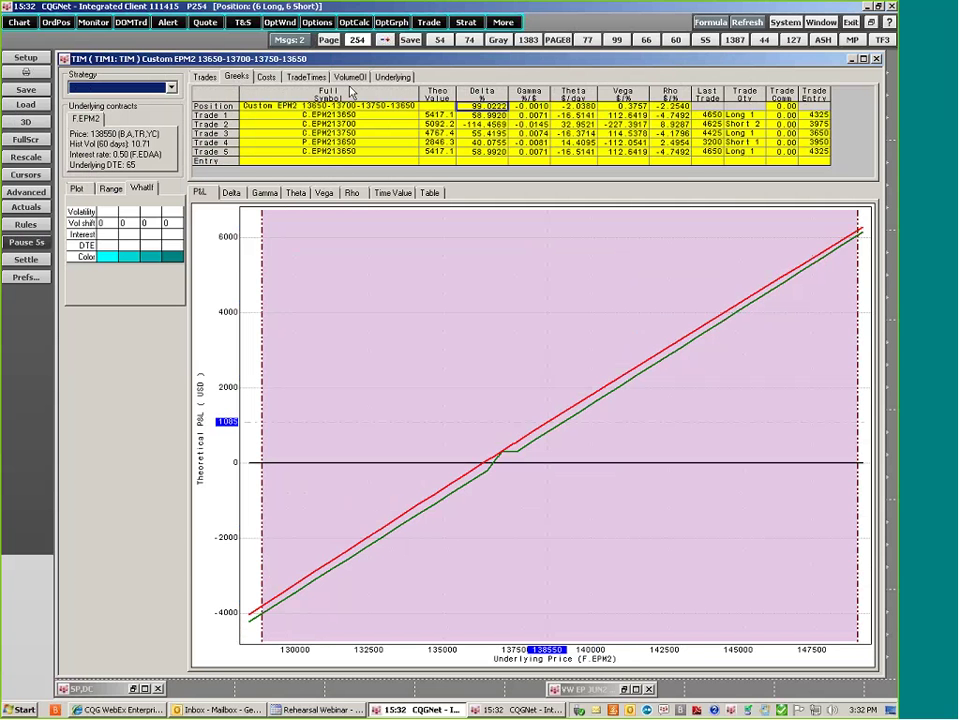
{"action": "left_click", "coordinate": [204, 77]}
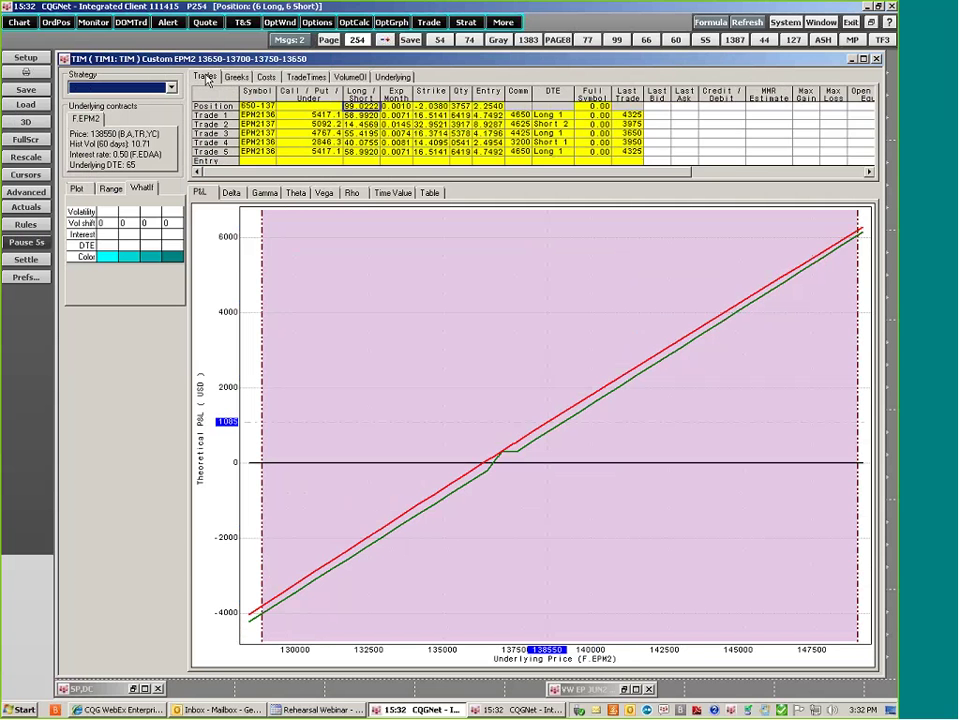
{"action": "left_click", "coordinate": [257, 163]}
{"action": "type", "text": "EP"}
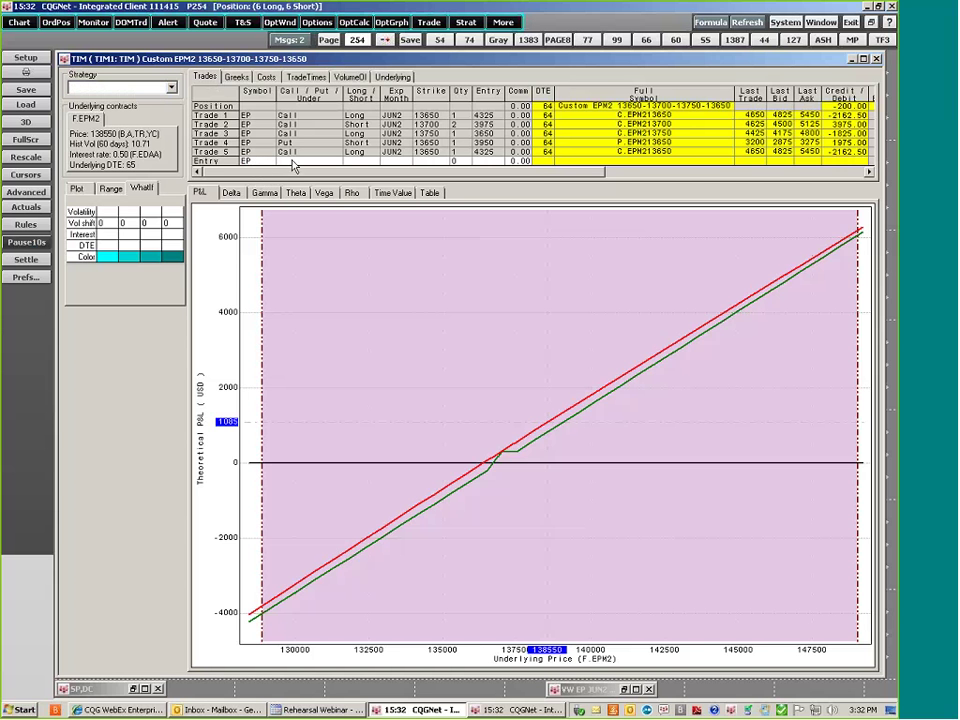
{"action": "key", "text": "Return"}
{"action": "left_click", "coordinate": [360, 161]}
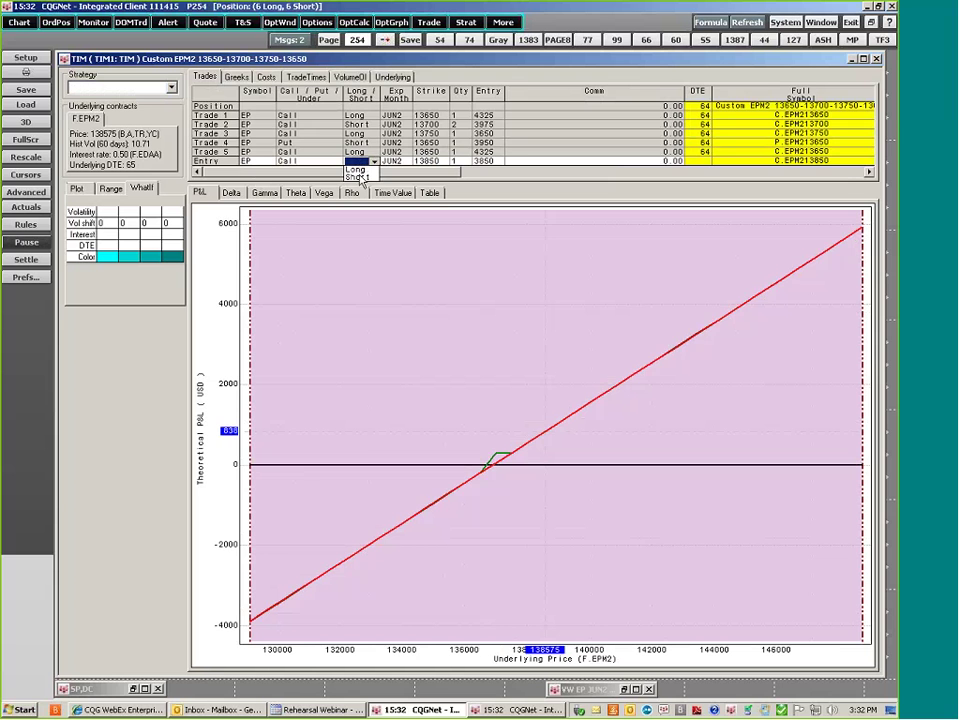
{"action": "left_click", "coordinate": [358, 177]}
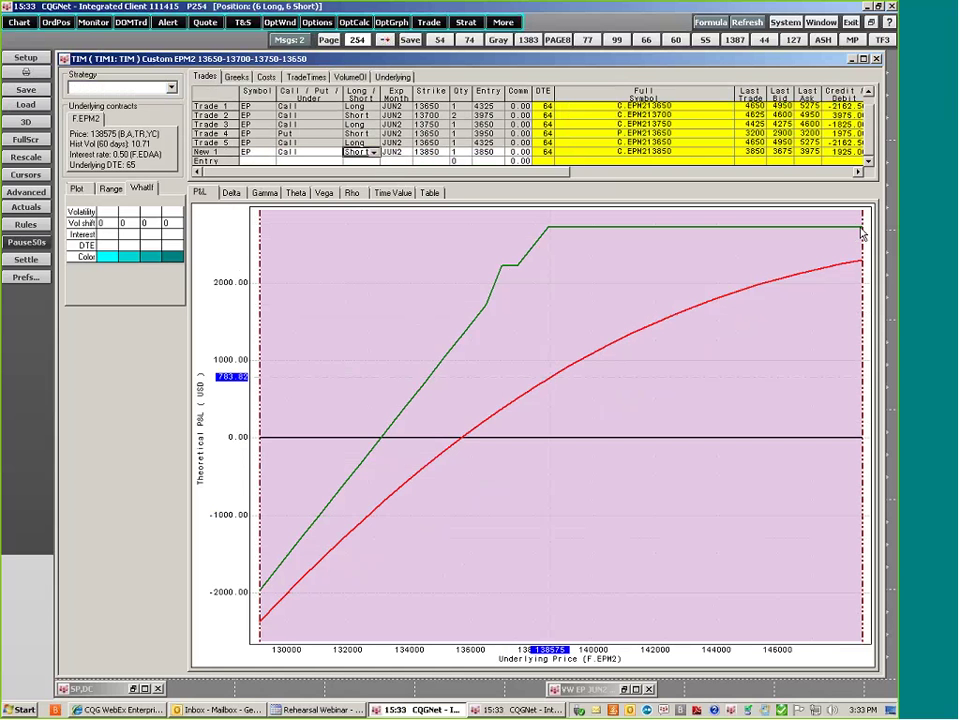
Use the title-bar ? help button to bring up the Strategy Analysis Window help topic.
{"action": "left_click", "coordinate": [889, 24]}
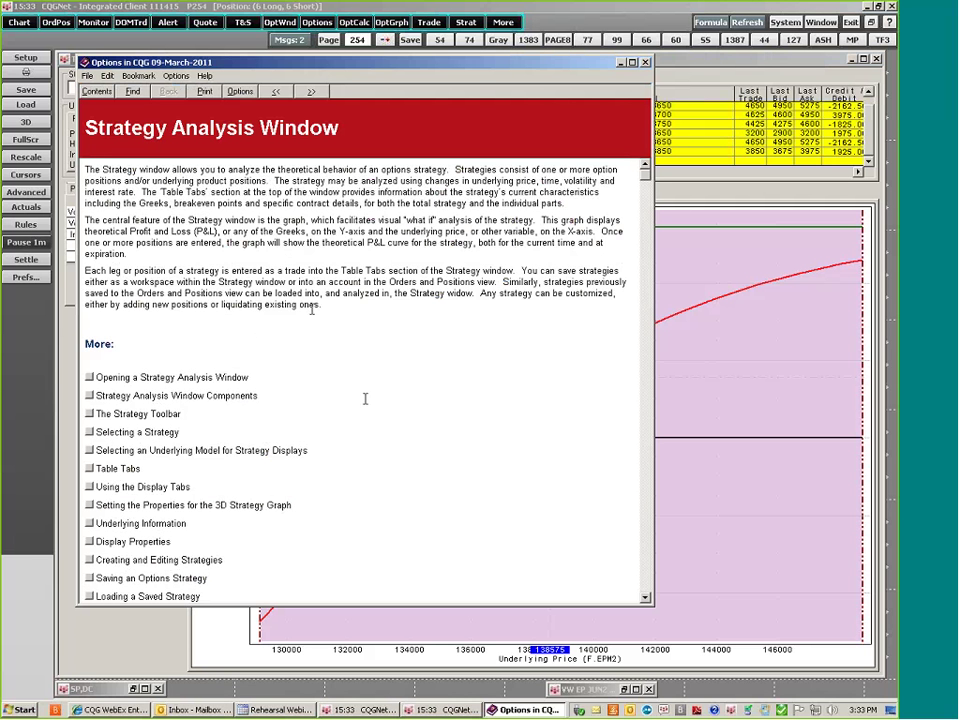
Page forward through the strategy help topics to the 3D button topic, then close help.
{"action": "left_click", "coordinate": [311, 91]}
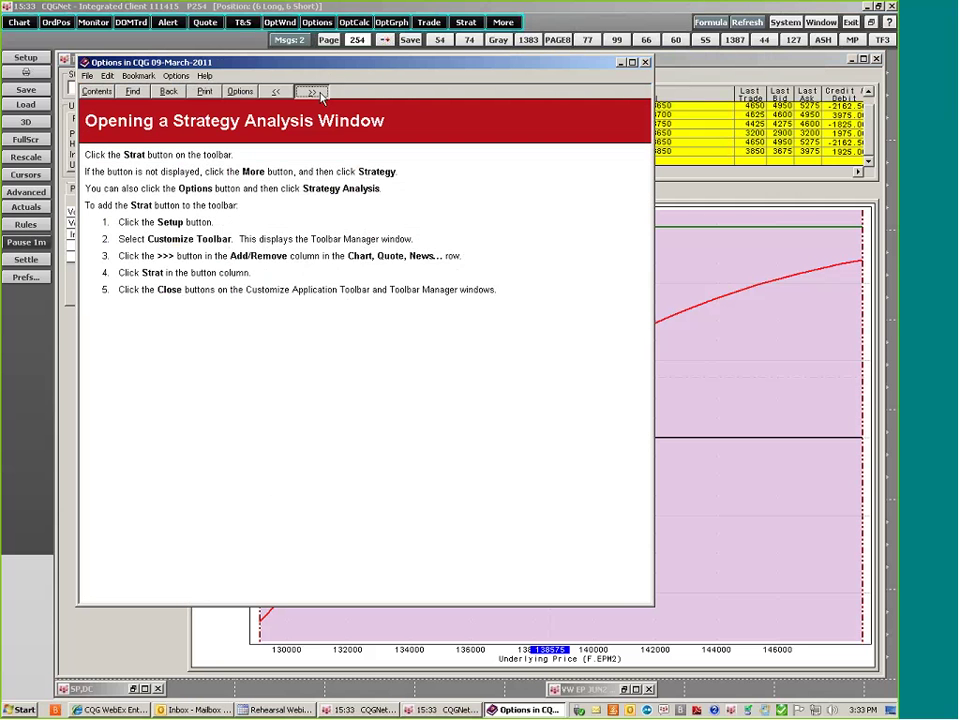
{"action": "left_click", "coordinate": [312, 92]}
{"action": "left_click", "coordinate": [312, 92]}
{"action": "left_click", "coordinate": [312, 92]}
{"action": "left_click", "coordinate": [312, 92]}
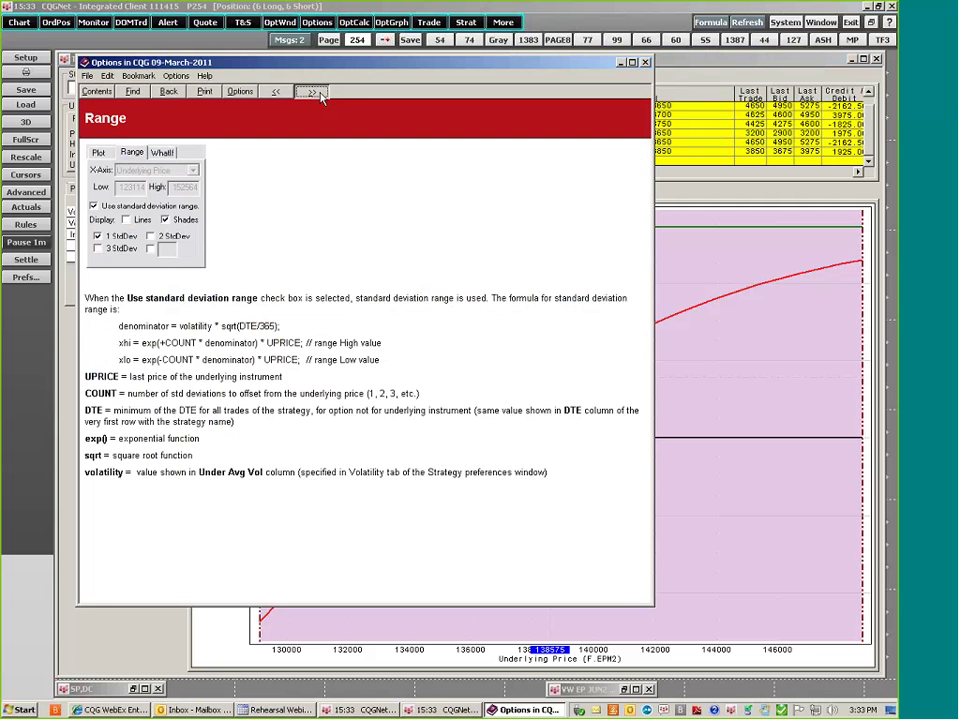
{"action": "left_click", "coordinate": [312, 92]}
{"action": "left_click", "coordinate": [320, 94]}
{"action": "left_click", "coordinate": [320, 94]}
{"action": "left_click", "coordinate": [320, 94]}
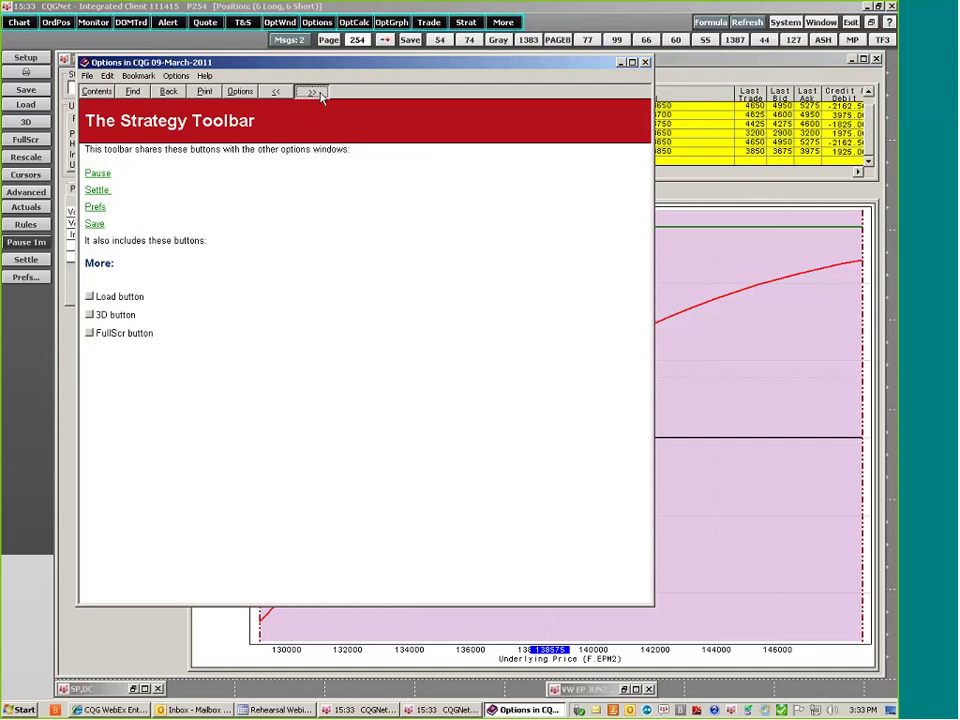
{"action": "left_click", "coordinate": [320, 94]}
{"action": "left_click", "coordinate": [320, 94]}
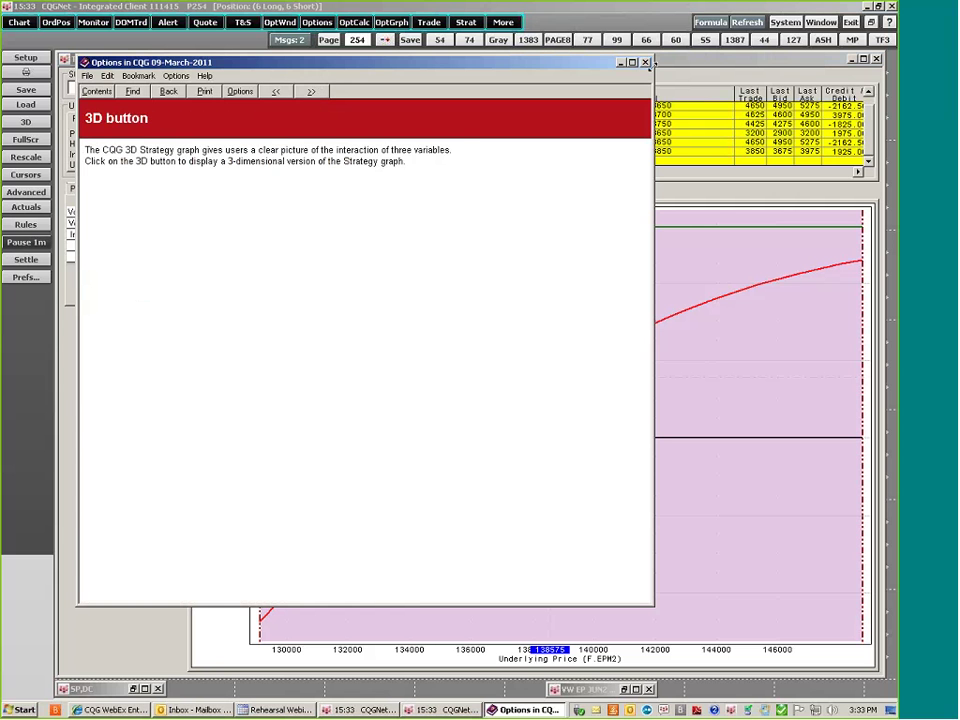
{"action": "left_click", "coordinate": [645, 63]}
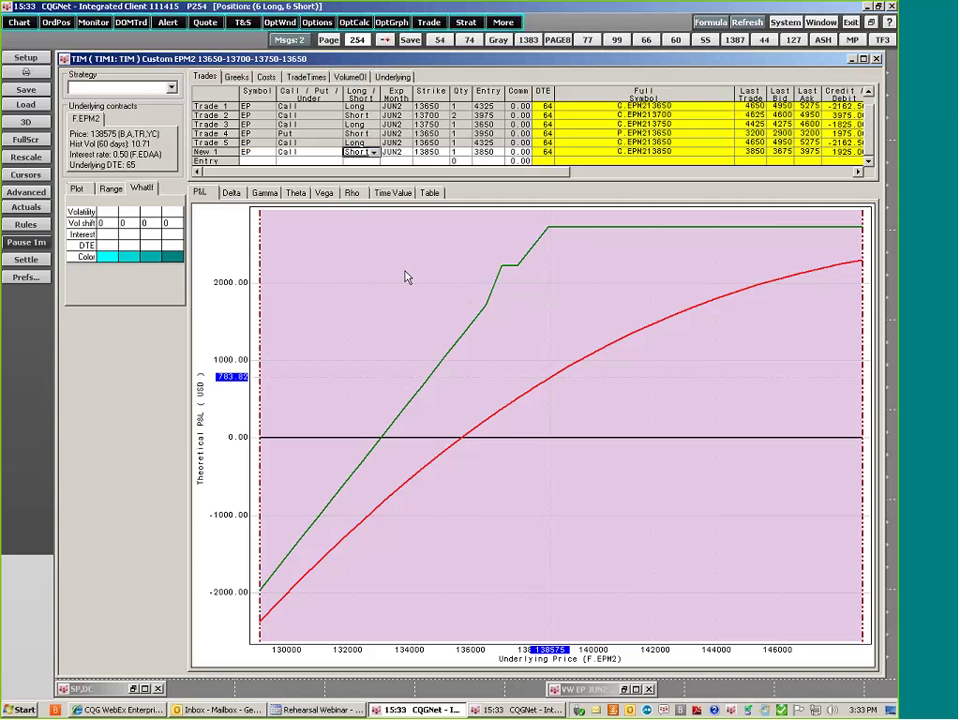
Close the TIM strategy P&L window and the Greek Values options table.
{"action": "left_click", "coordinate": [876, 60]}
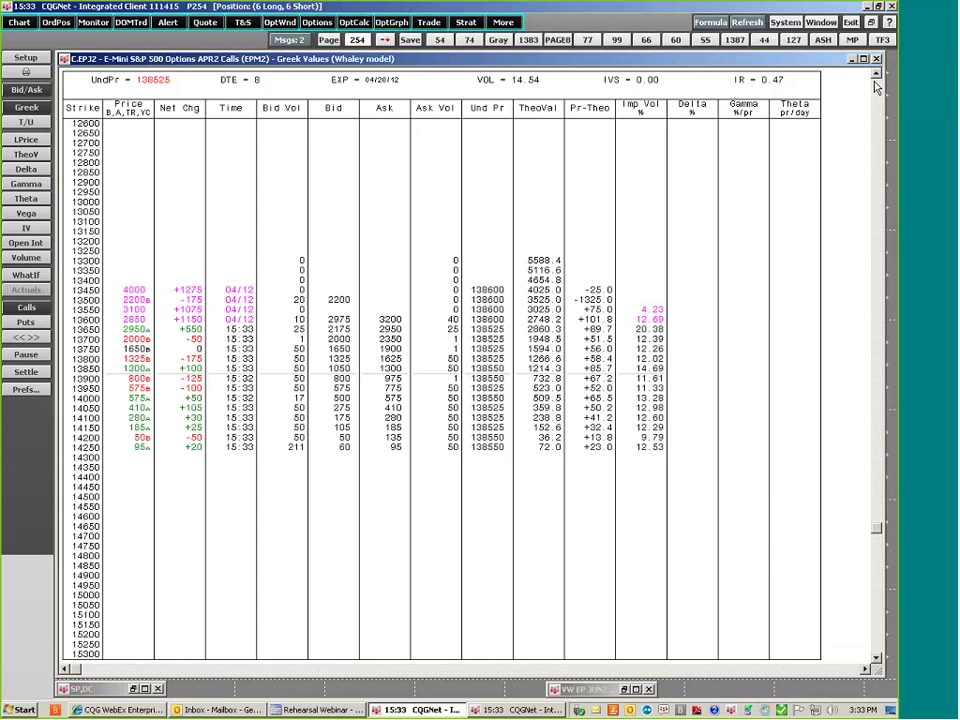
{"action": "left_click", "coordinate": [876, 60]}
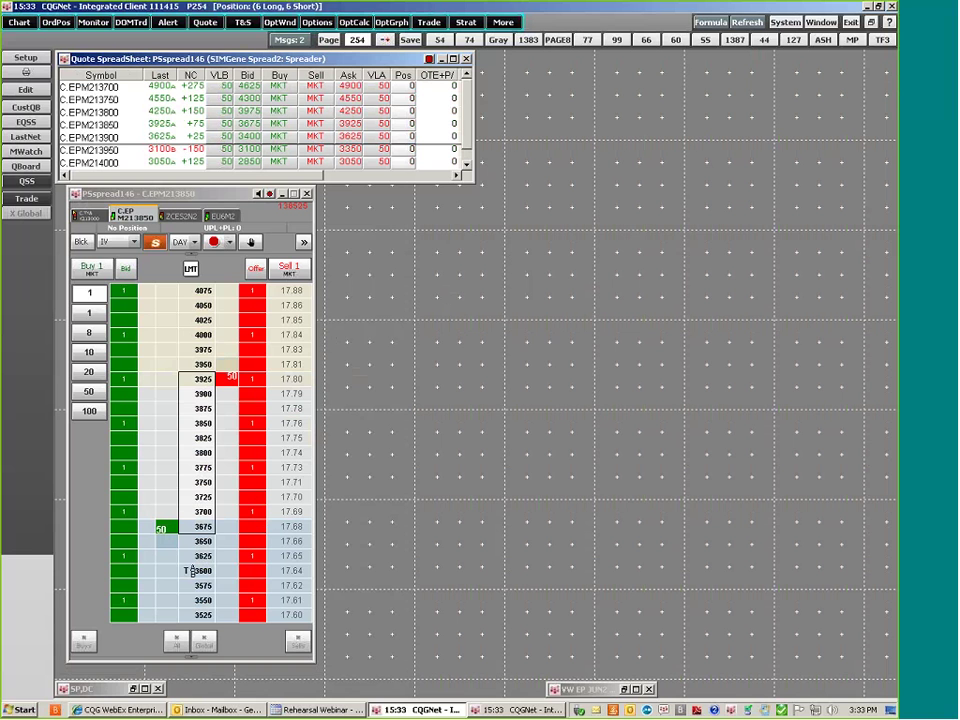
Switch the C.EPM213850 spreader ladder's value column from implied volatility to Delta.
{"action": "left_click", "coordinate": [205, 205]}
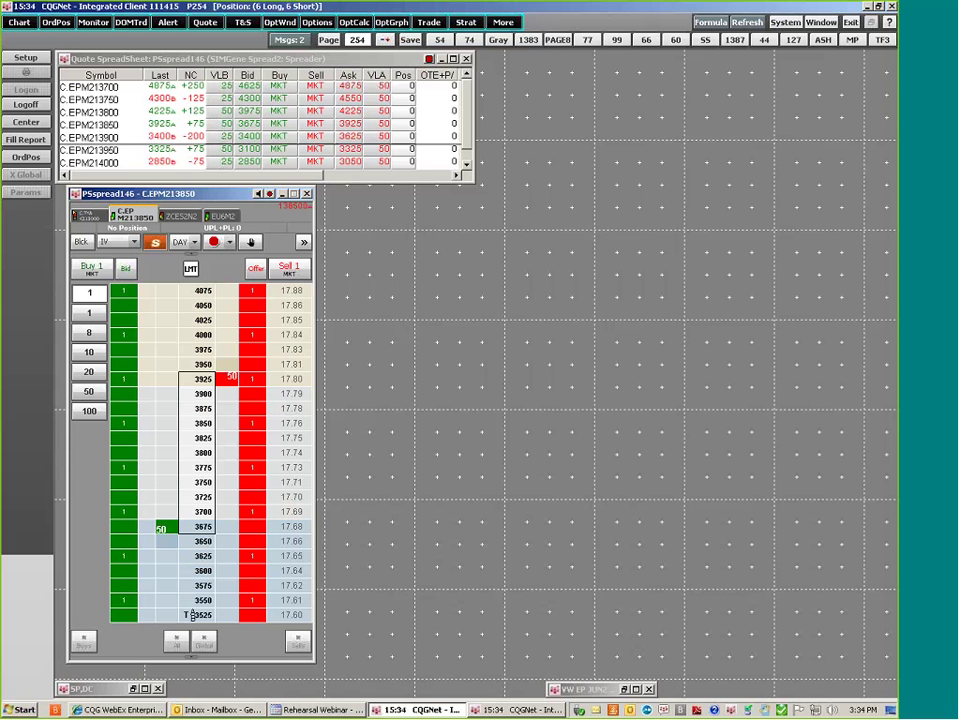
{"action": "left_click", "coordinate": [125, 242]}
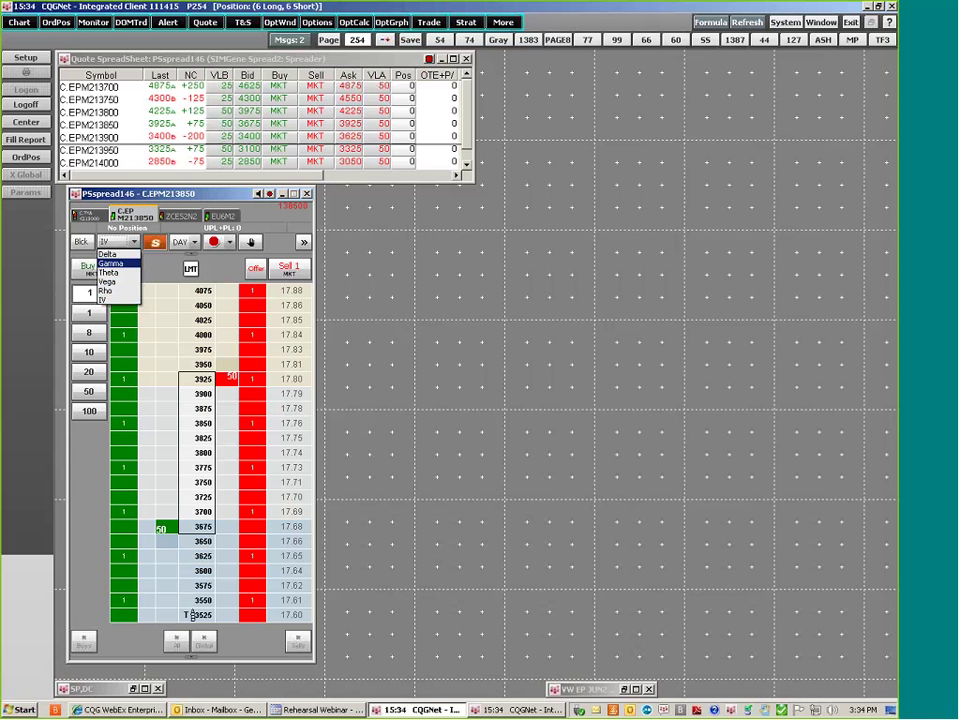
{"action": "left_click", "coordinate": [115, 255]}
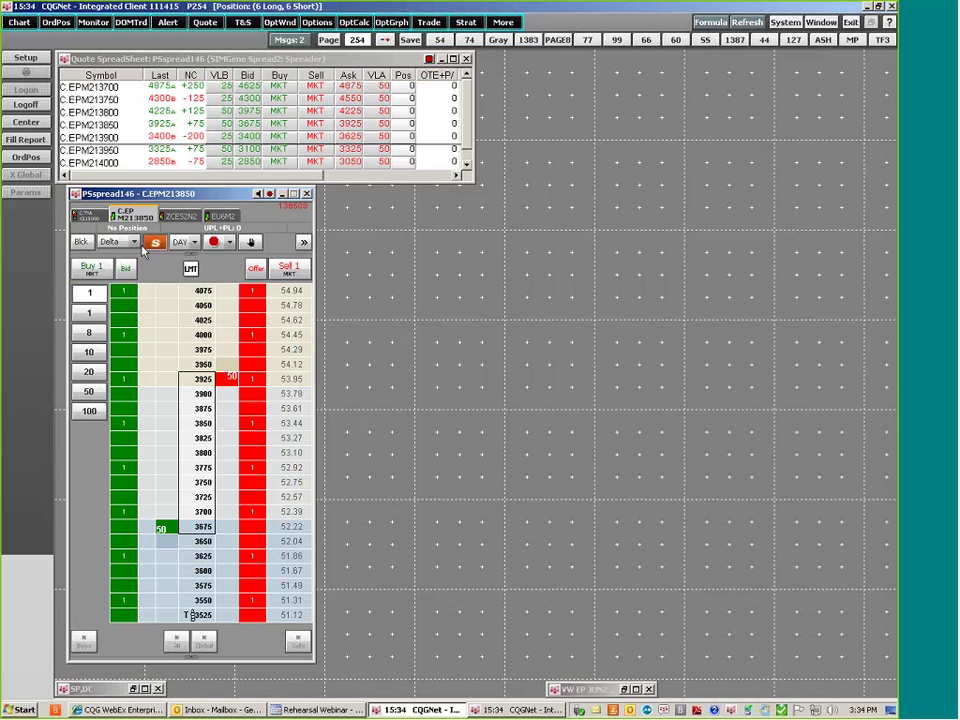
{"action": "left_click", "coordinate": [122, 242]}
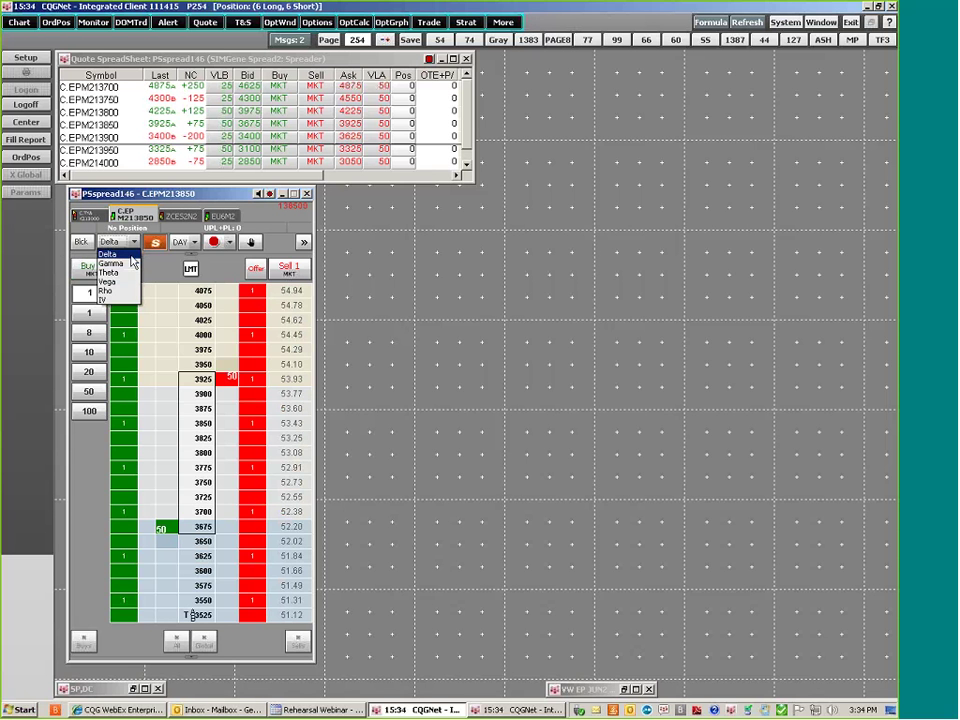
{"action": "left_click", "coordinate": [94, 198]}
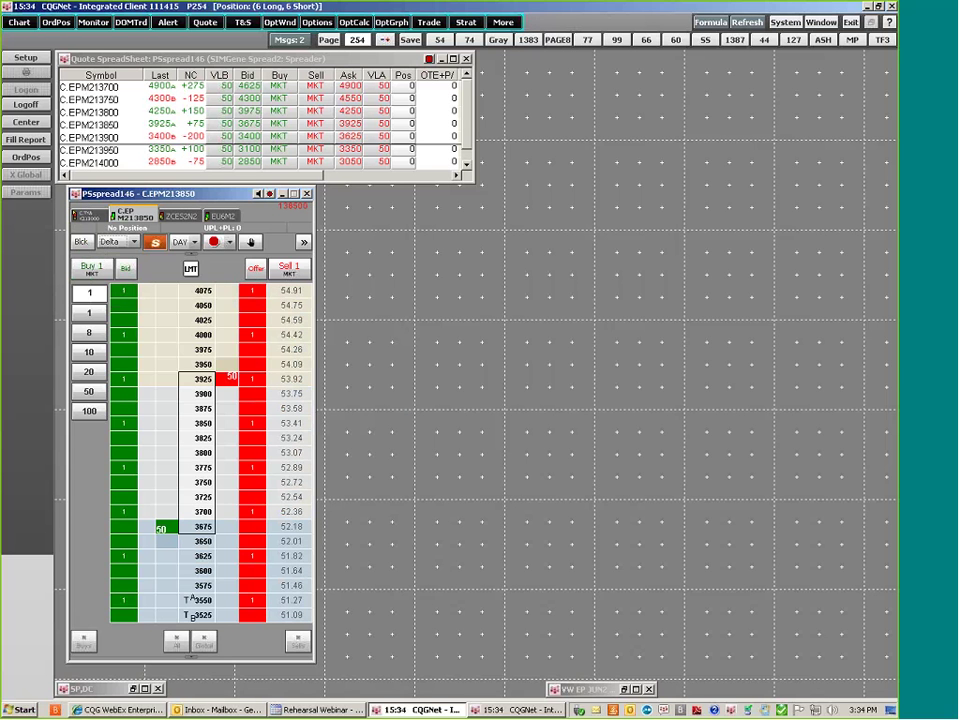
Move the spreader ladder right and enlarge the quote spreadsheet to show C.EPM214050 and Size.
{"action": "left_click_drag", "start_coordinate": [170, 193], "coordinate": [642, 126]}
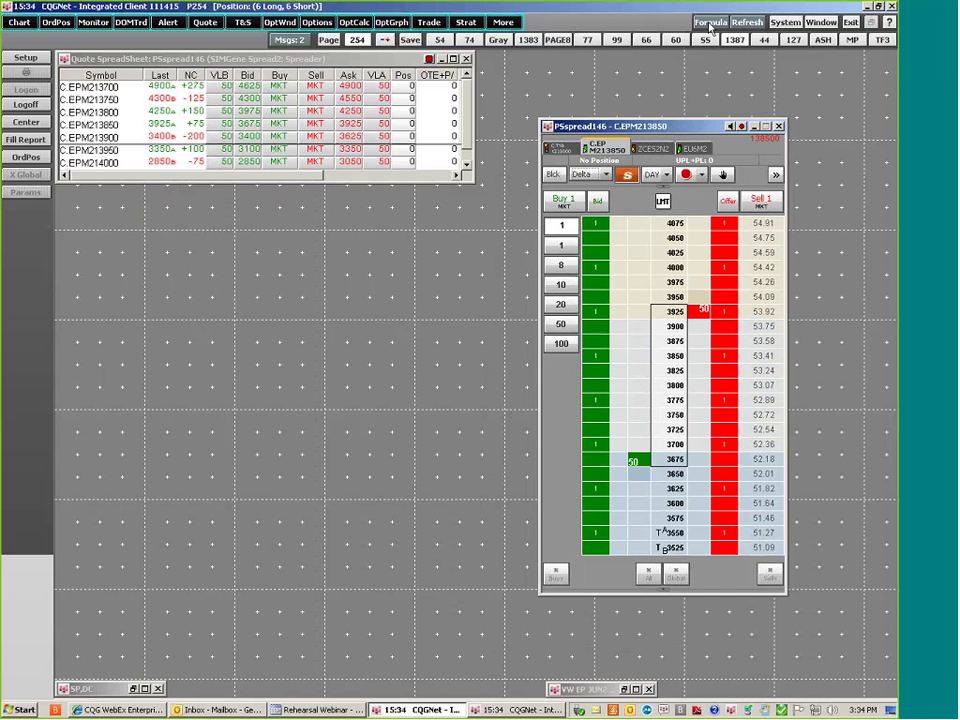
{"action": "left_click", "coordinate": [326, 147]}
{"action": "left_click_drag", "start_coordinate": [430, 182], "coordinate": [430, 346]}
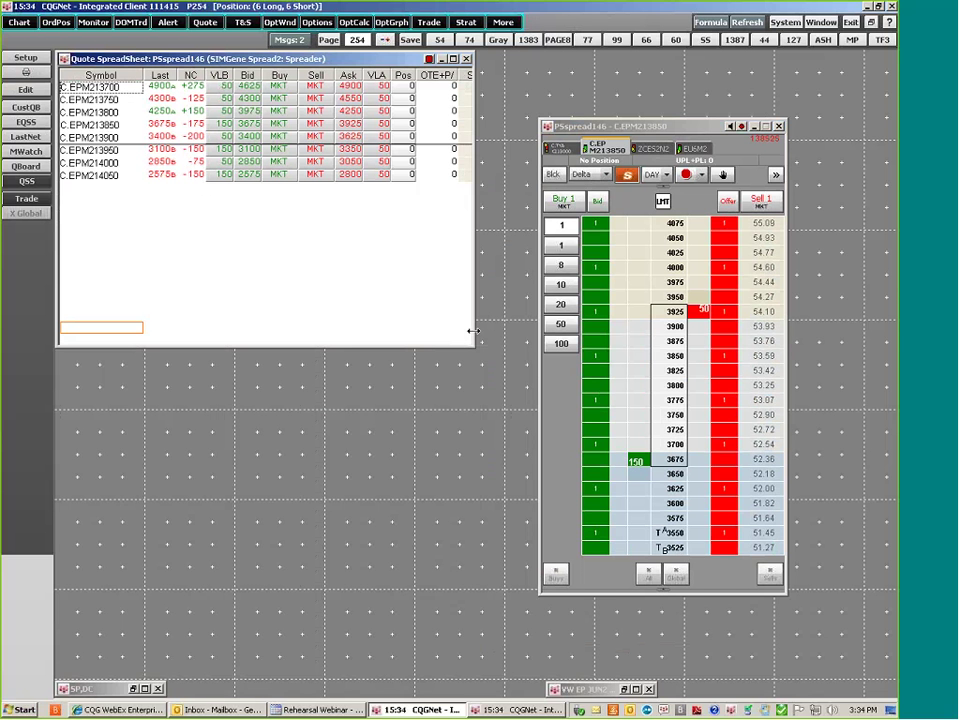
{"action": "left_click_drag", "start_coordinate": [472, 346], "coordinate": [516, 350]}
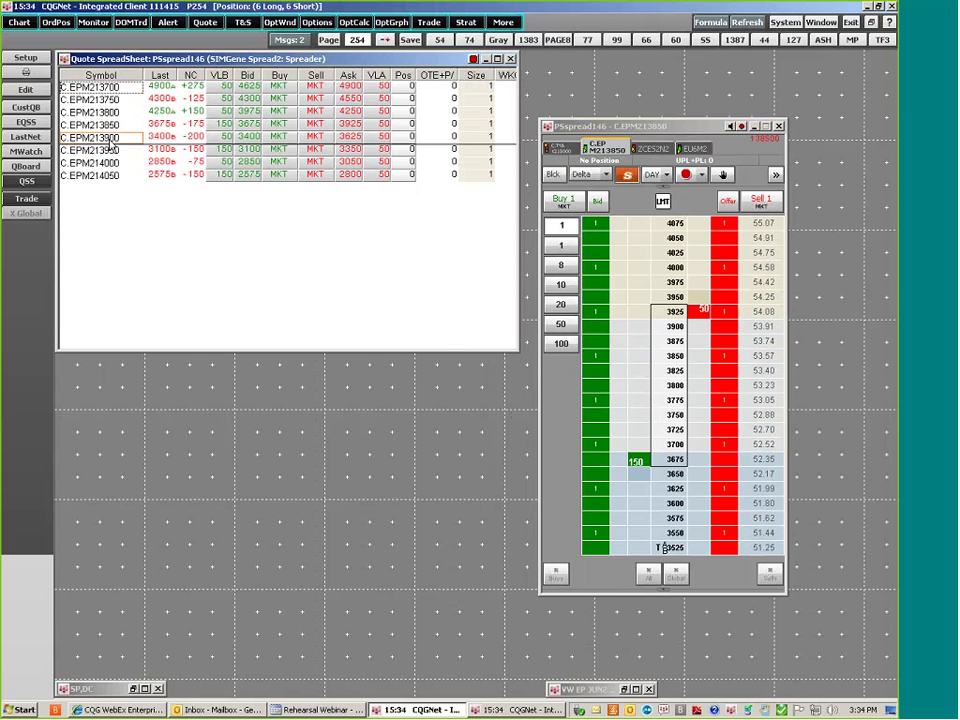
Load C.EPM213900 into the spreader ladder, then select an empty symbol row below the list.
{"action": "left_click", "coordinate": [108, 140]}
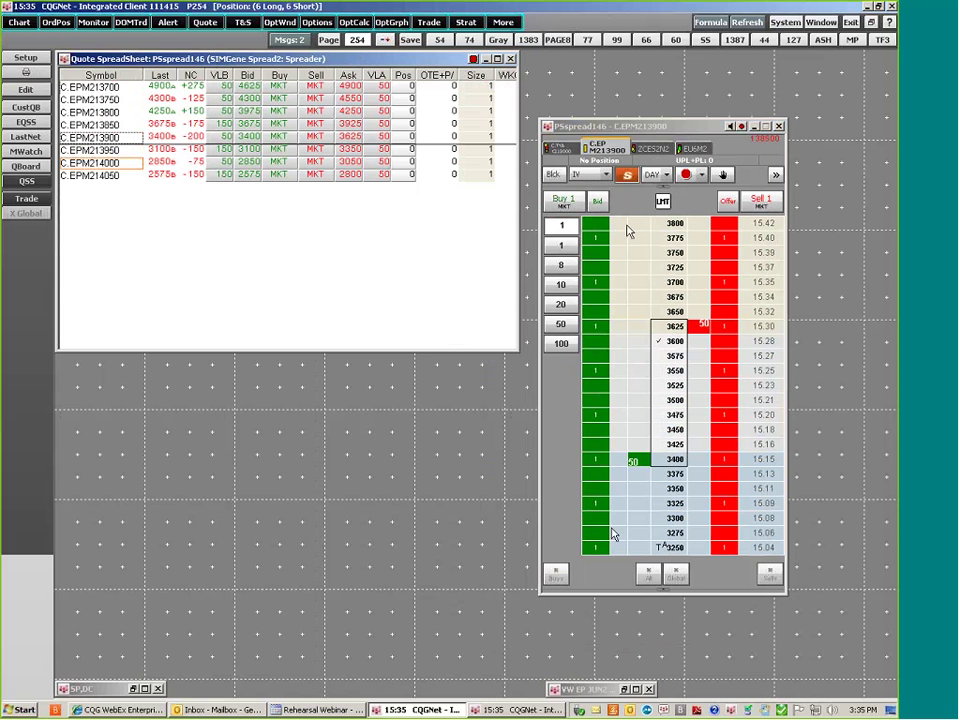
{"action": "left_click", "coordinate": [595, 490]}
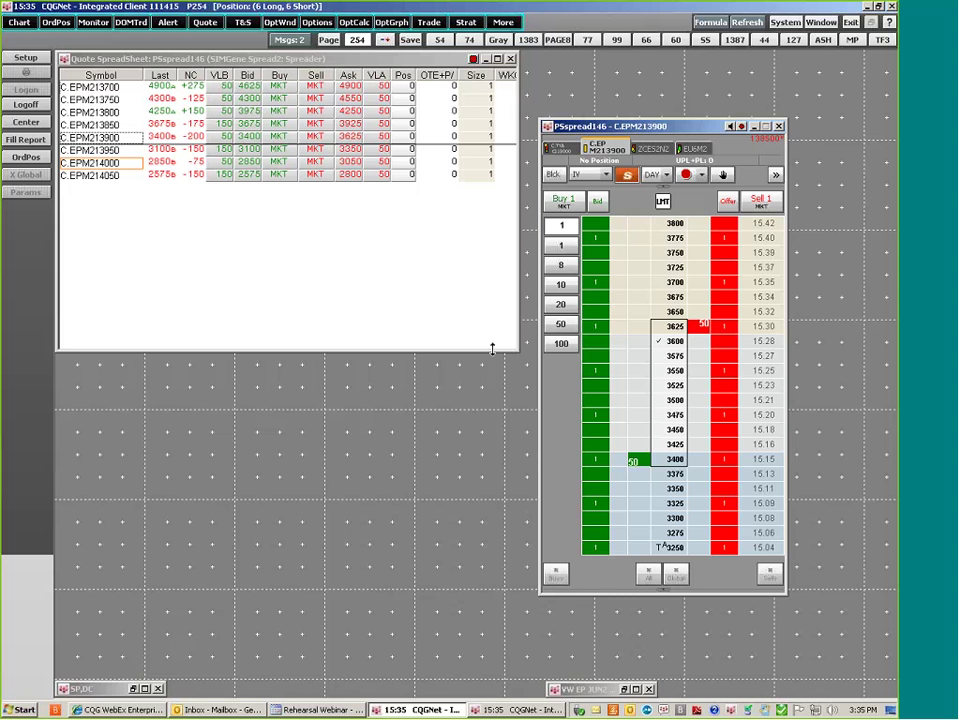
{"action": "left_click", "coordinate": [503, 305]}
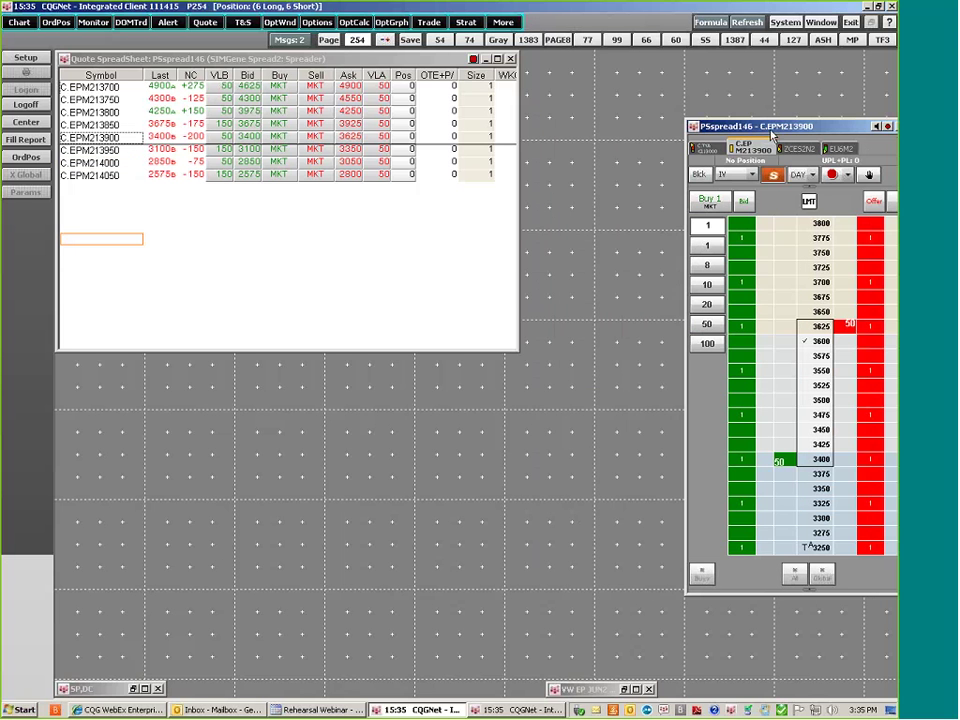
{"action": "key", "text": "Up"}
Widen the quote spreadsheet to reveal WKGB, WKGS, Dir and INCPLT columns, returning to C.EPM213700.
{"action": "left_click", "coordinate": [516, 233]}
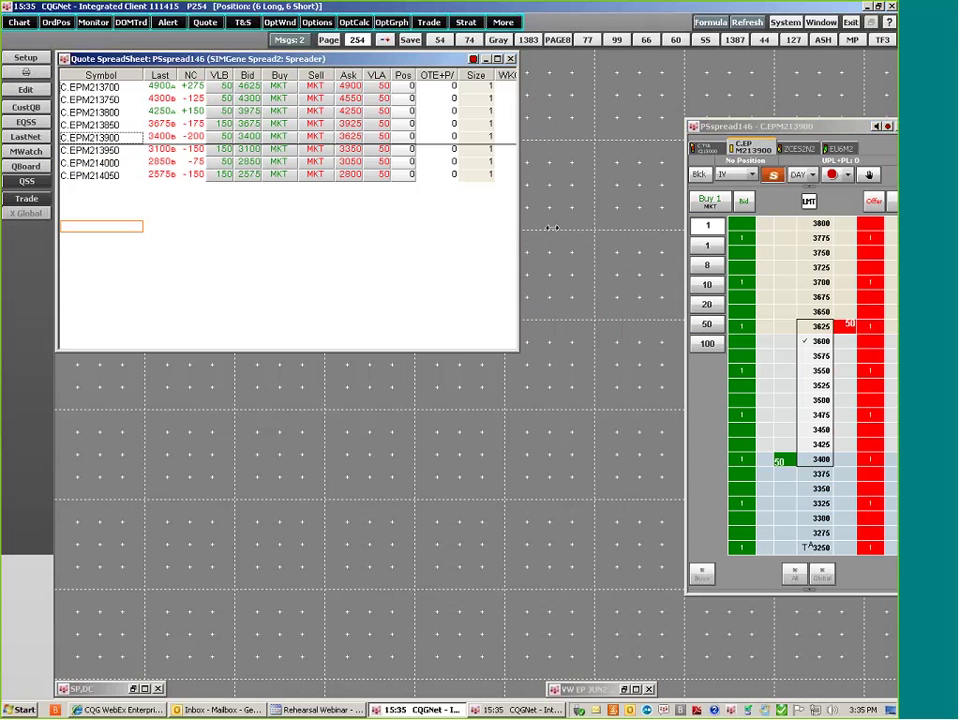
{"action": "left_click_drag", "start_coordinate": [552, 228], "coordinate": [655, 229]}
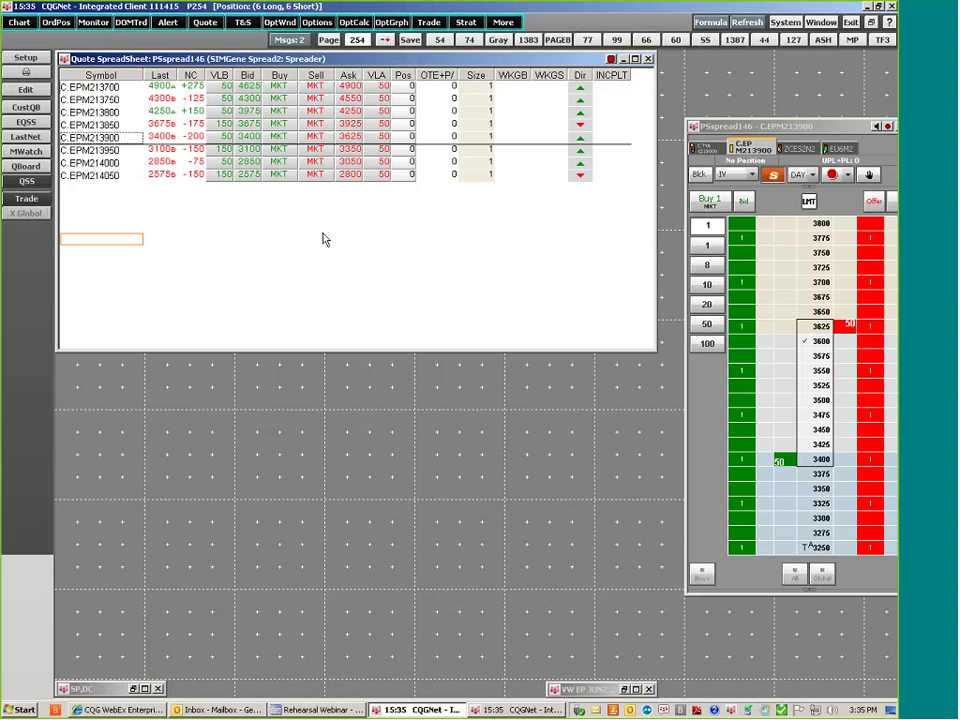
{"action": "key", "text": "Down"}
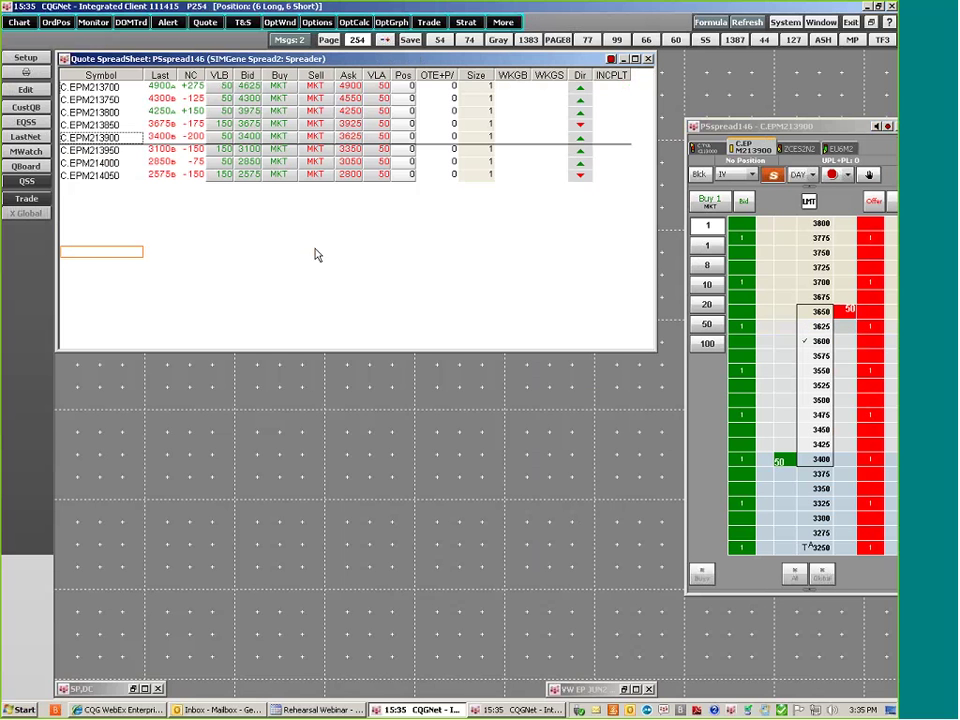
{"action": "key", "text": "Up"}
{"action": "key", "text": "Up"}
{"action": "key", "text": "Up"}
{"action": "key", "text": "Up"}
{"action": "key", "text": "Up"}
{"action": "key", "text": "Up"}
{"action": "key", "text": "Up"}
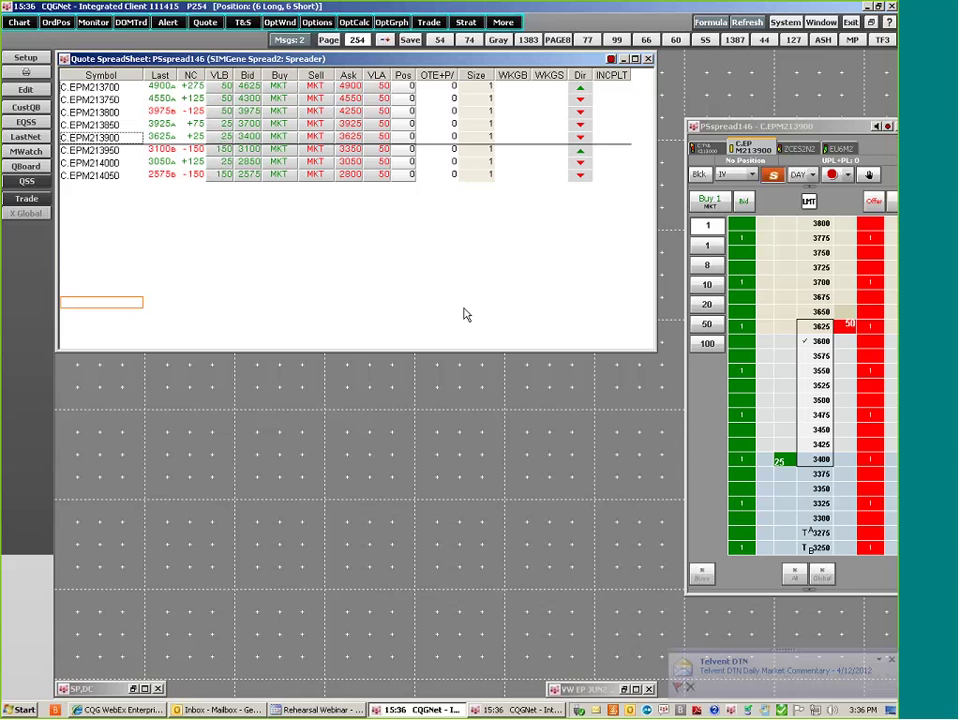
Step down through the empty spreadsheet rows, then select the C.EPM213900 row.
{"action": "key", "text": "Down"}
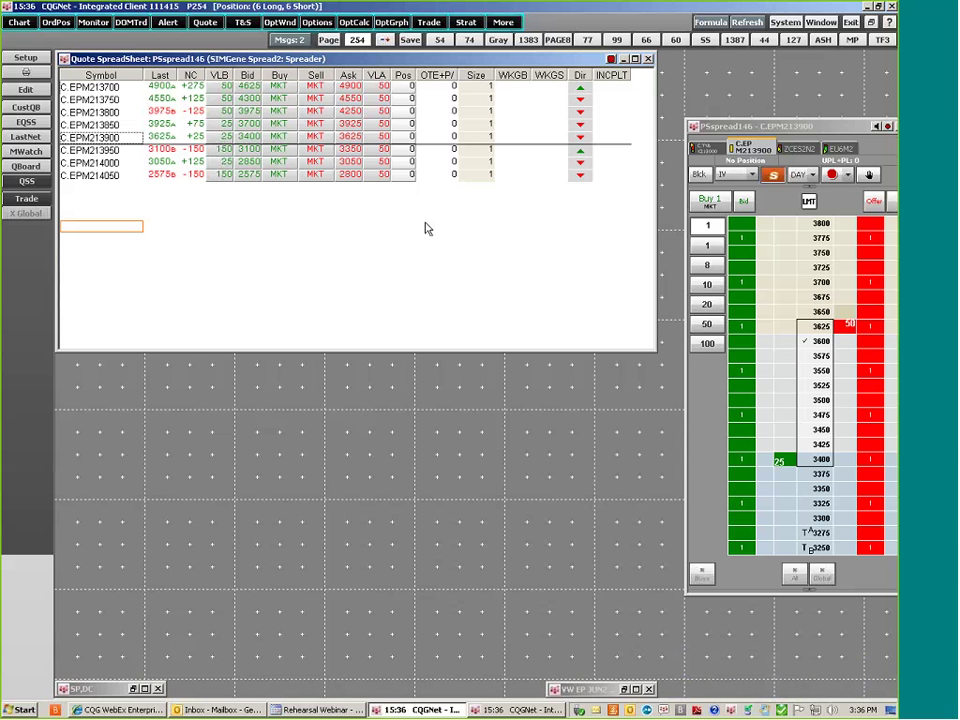
{"action": "key", "text": "Down"}
{"action": "key", "text": "Down"}
{"action": "left_click", "coordinate": [270, 138]}
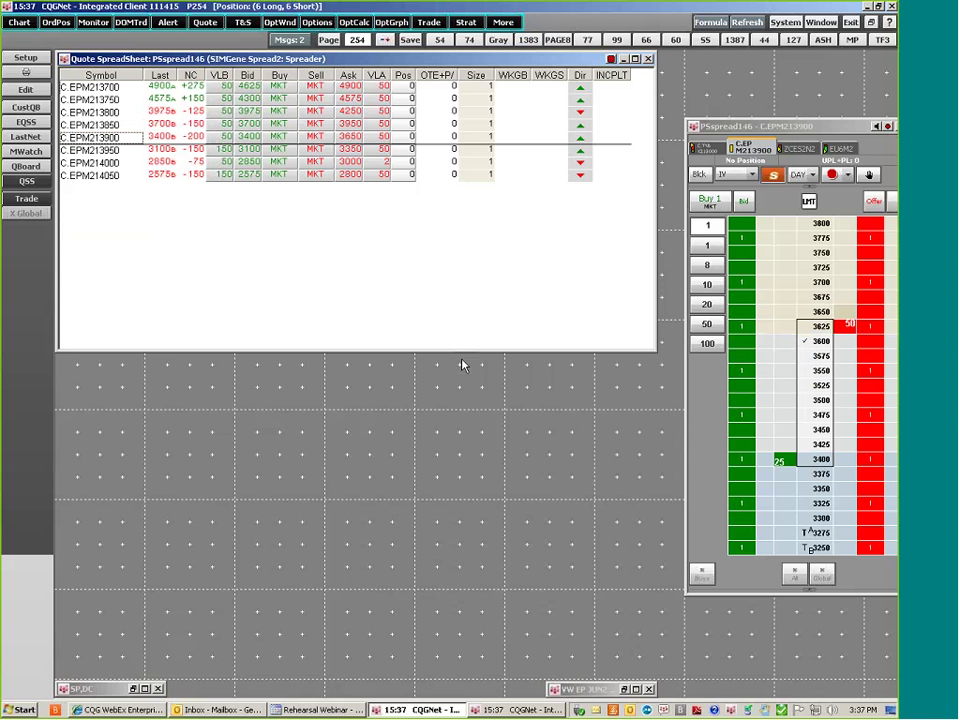
Start and cancel a new entry row, then advance to the closing Q&A slide.
{"action": "left_click", "coordinate": [568, 229]}
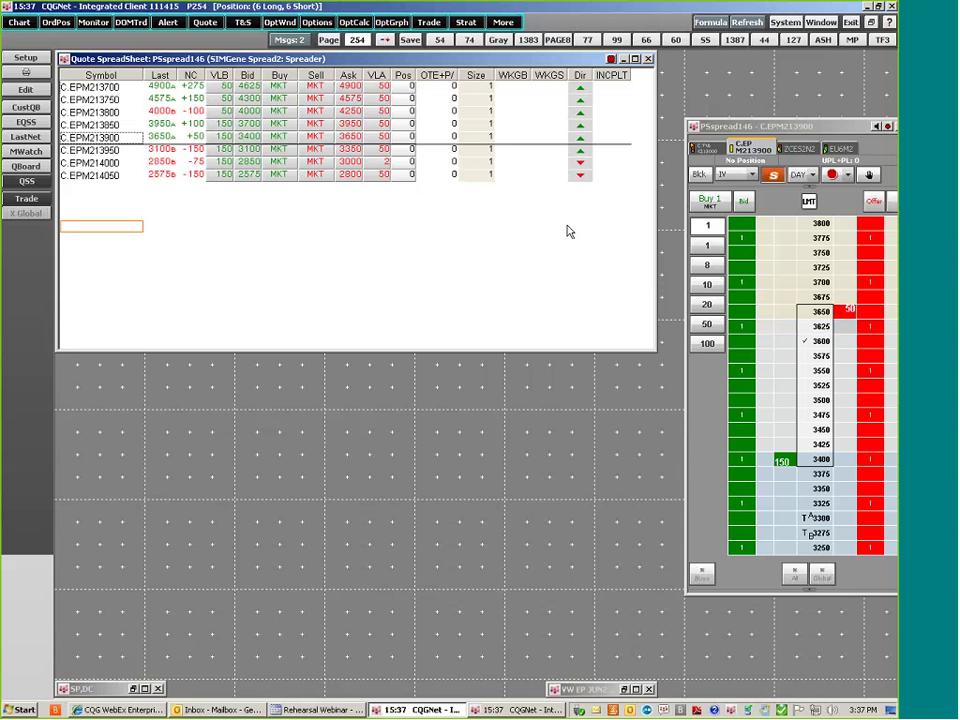
{"action": "key", "text": "Up"}
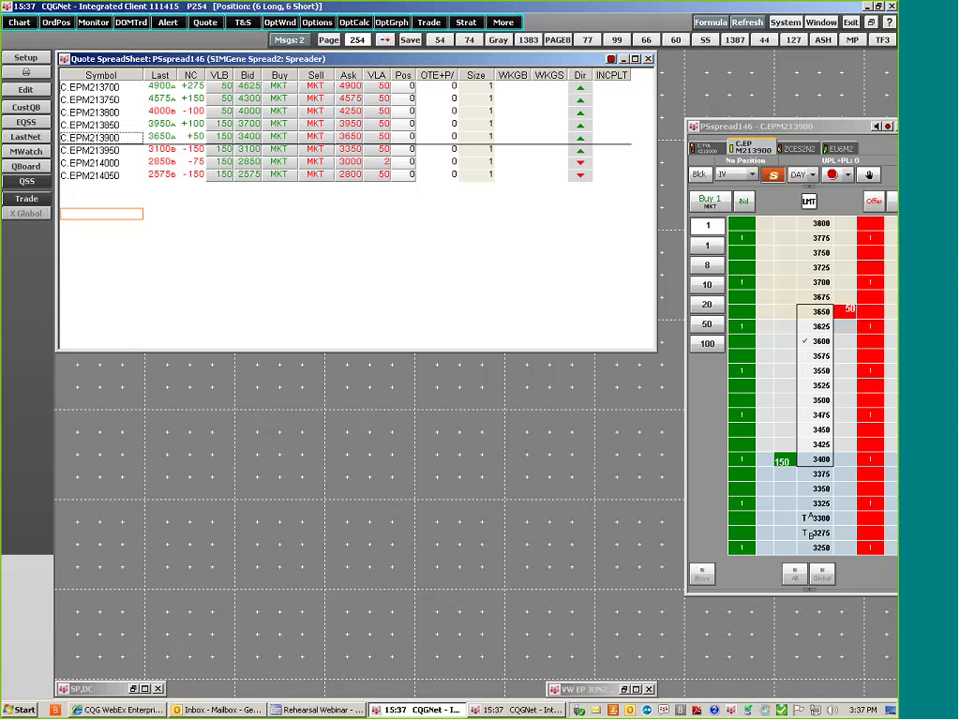
{"action": "key", "text": "Up"}
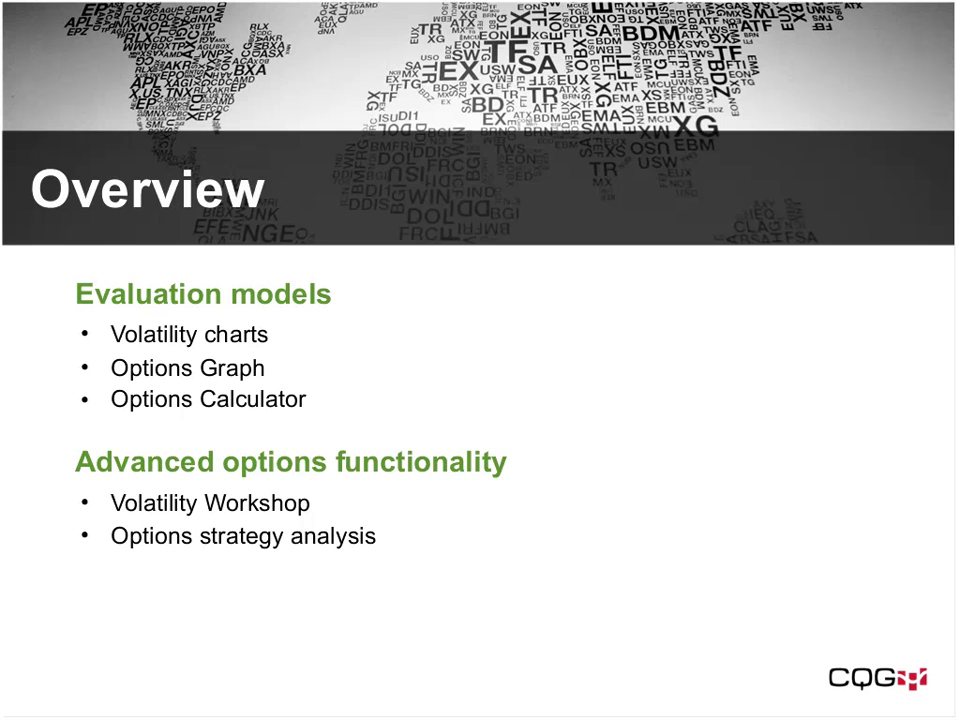
{"action": "key", "text": "Right"}
{"action": "key", "text": "Right"}
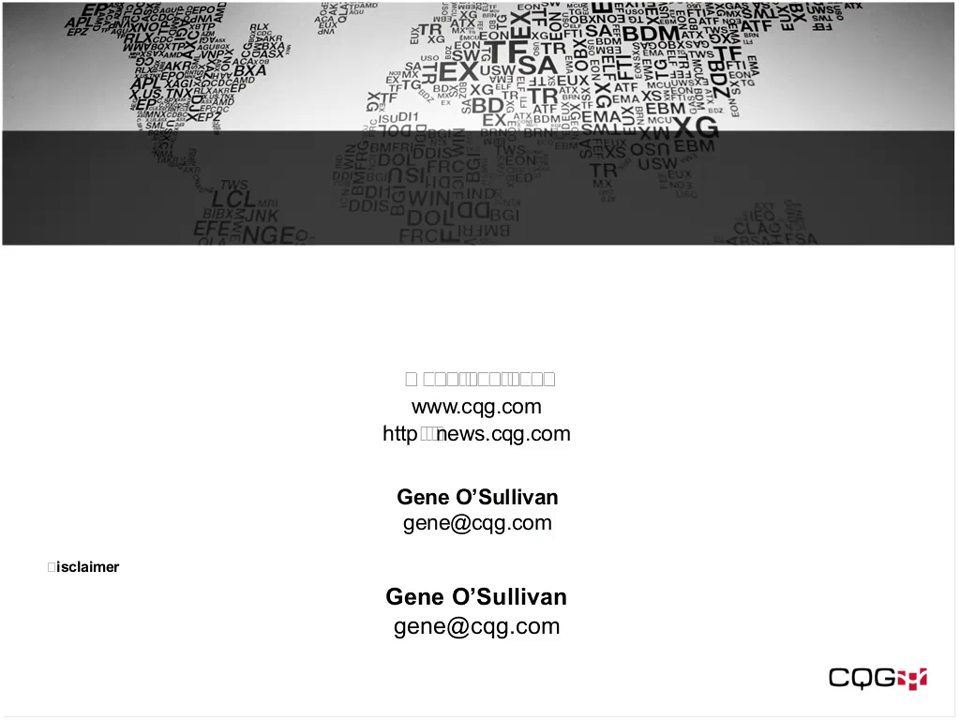